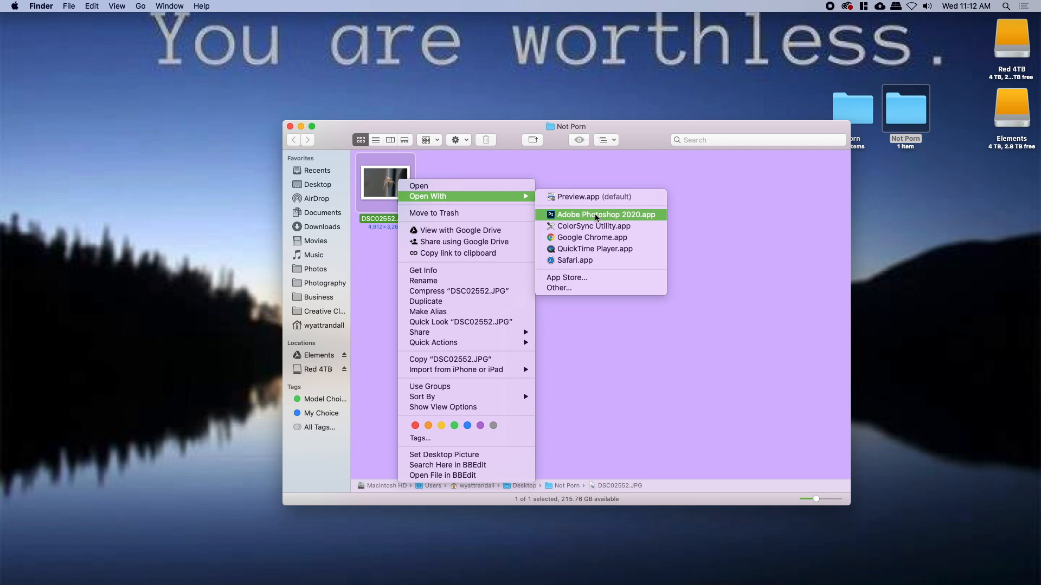
Open the photo DSC02552.JPG in Adobe Photoshop 2020, with the window filling the screen
{"action": "left_click", "coordinate": [595, 215]}
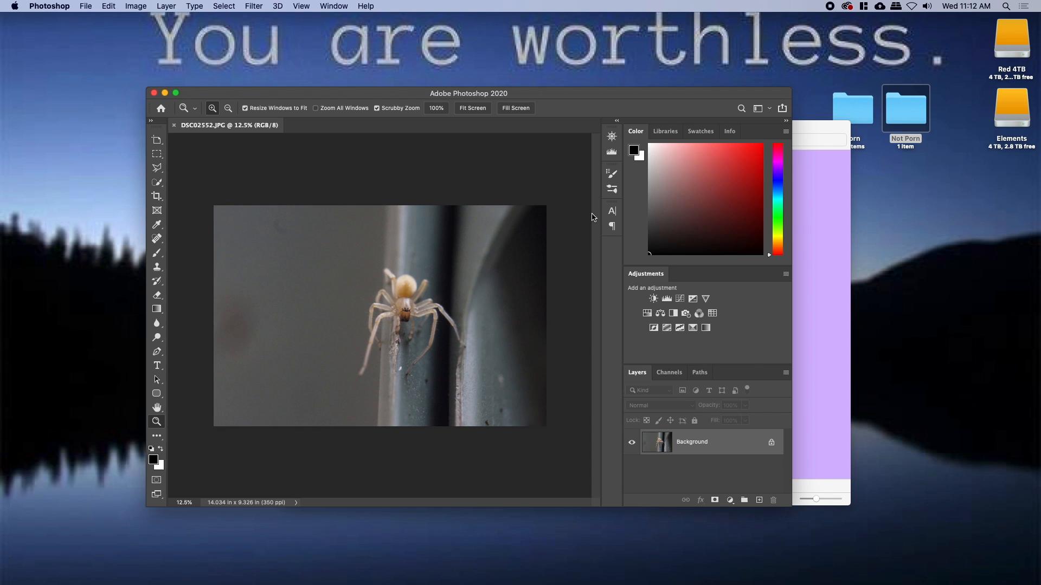
{"action": "left_click_drag", "start_coordinate": [583, 97], "coordinate": [576, 5]}
{"action": "left_click_drag", "start_coordinate": [465, 300], "coordinate": [500, 310]}
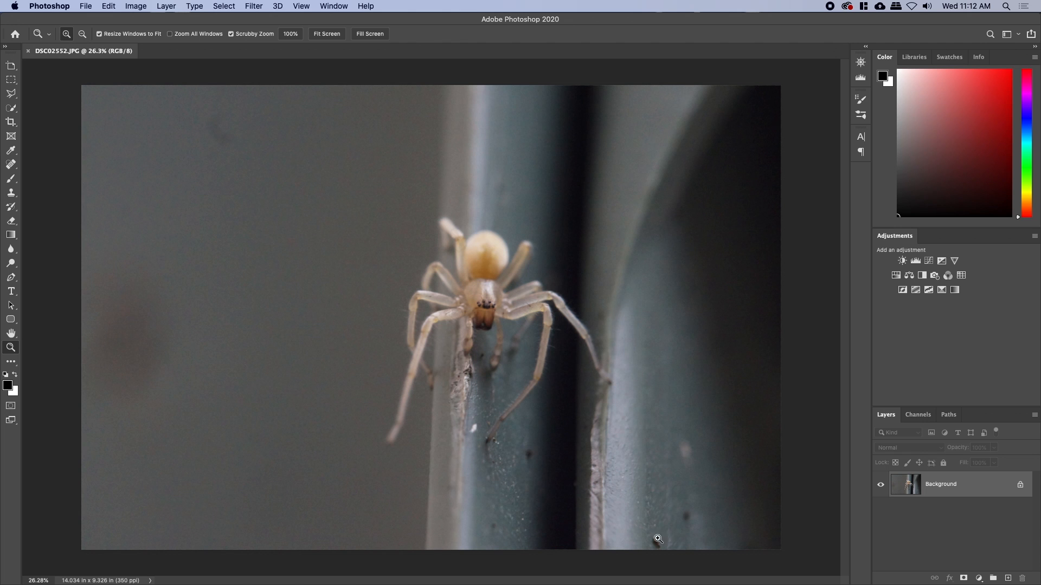
Examine the spider's body and legs up close, checking focus and image quality
{"action": "left_click_drag", "start_coordinate": [493, 330], "coordinate": [443, 374]}
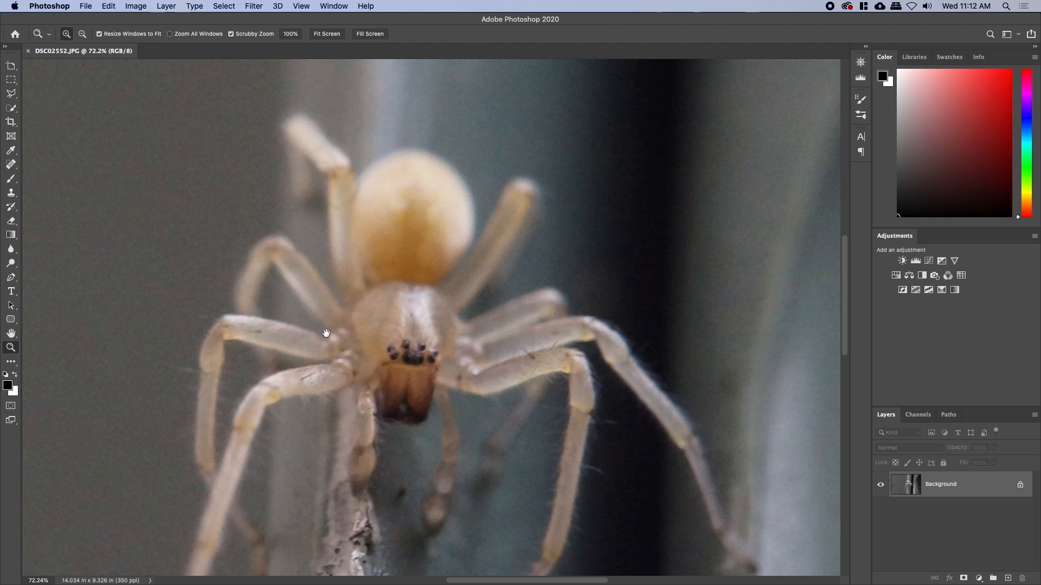
{"action": "left_click_drag", "start_coordinate": [325, 332], "coordinate": [414, 191]}
{"action": "left_click_drag", "start_coordinate": [493, 235], "coordinate": [495, 244]}
{"action": "left_click_drag", "start_coordinate": [593, 272], "coordinate": [562, 277]}
{"action": "left_click_drag", "start_coordinate": [470, 331], "coordinate": [498, 322]}
{"action": "left_click_drag", "start_coordinate": [601, 291], "coordinate": [163, 71]}
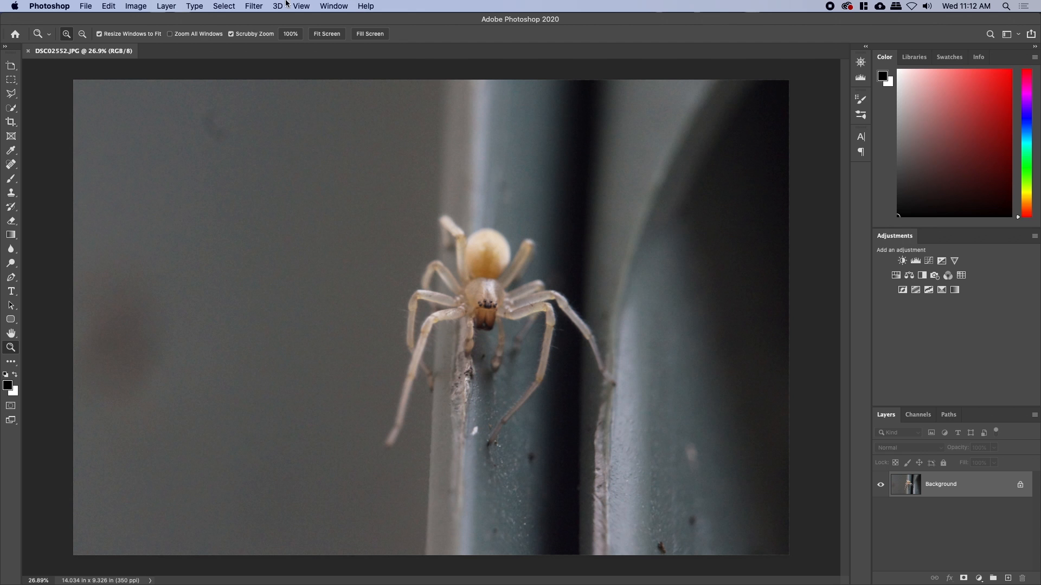
{"action": "left_click", "coordinate": [255, 5]}
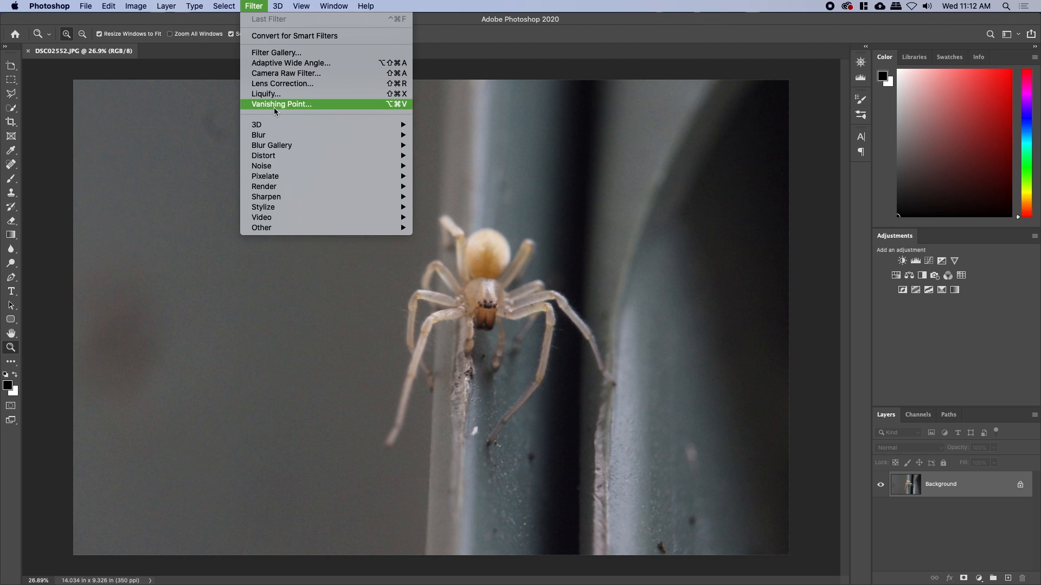
{"action": "left_click", "coordinate": [256, 7]}
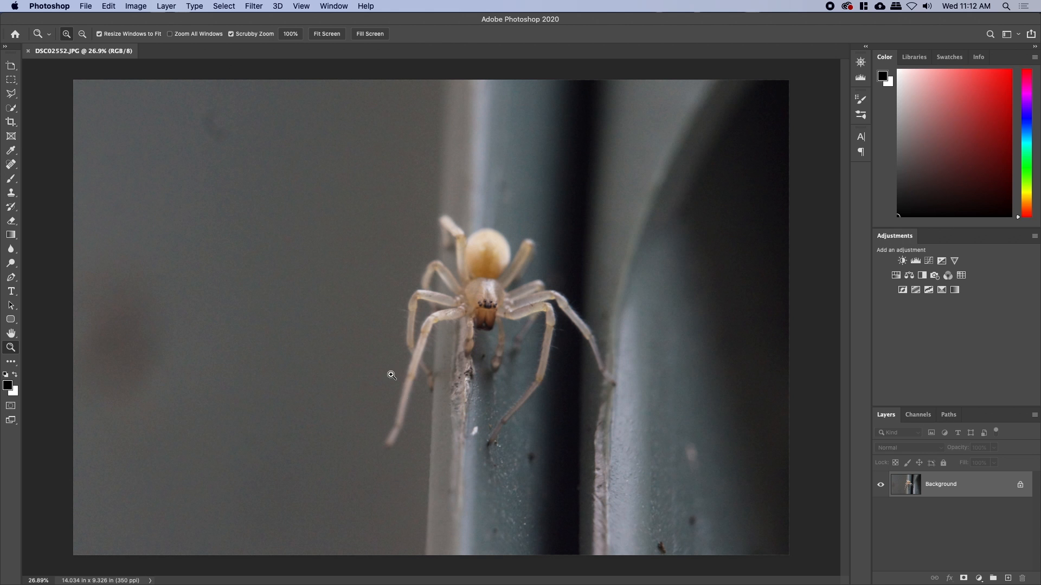
Examine the grain in the blurred background and the dark gap beside the spider
{"action": "left_click_drag", "start_coordinate": [237, 231], "coordinate": [327, 221]}
{"action": "left_click_drag", "start_coordinate": [244, 300], "coordinate": [246, 269]}
{"action": "left_click_drag", "start_coordinate": [475, 234], "coordinate": [394, 238]}
{"action": "left_click_drag", "start_coordinate": [607, 274], "coordinate": [250, 293]}
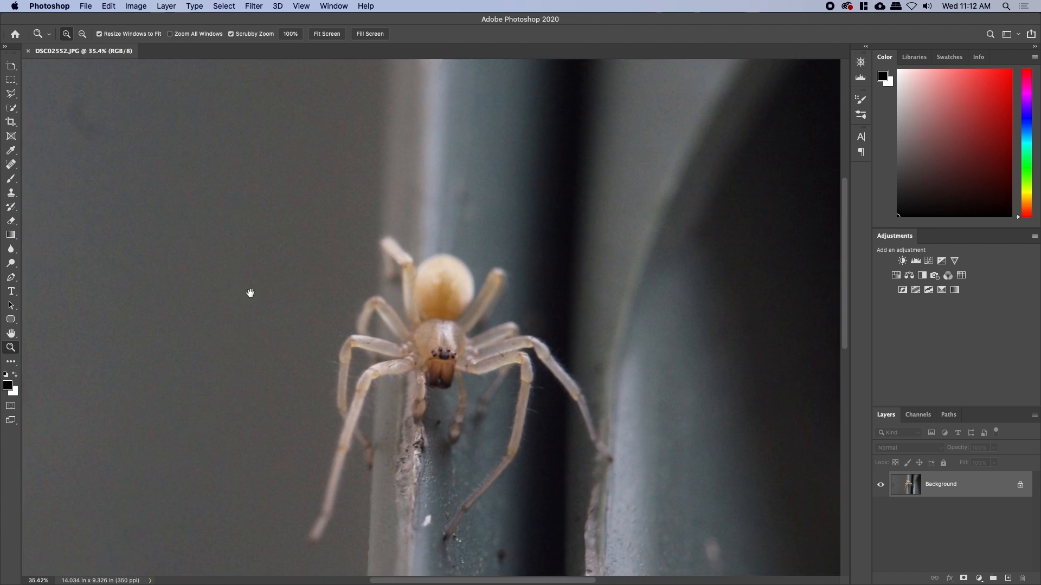
{"action": "left_click_drag", "start_coordinate": [554, 264], "coordinate": [653, 237]}
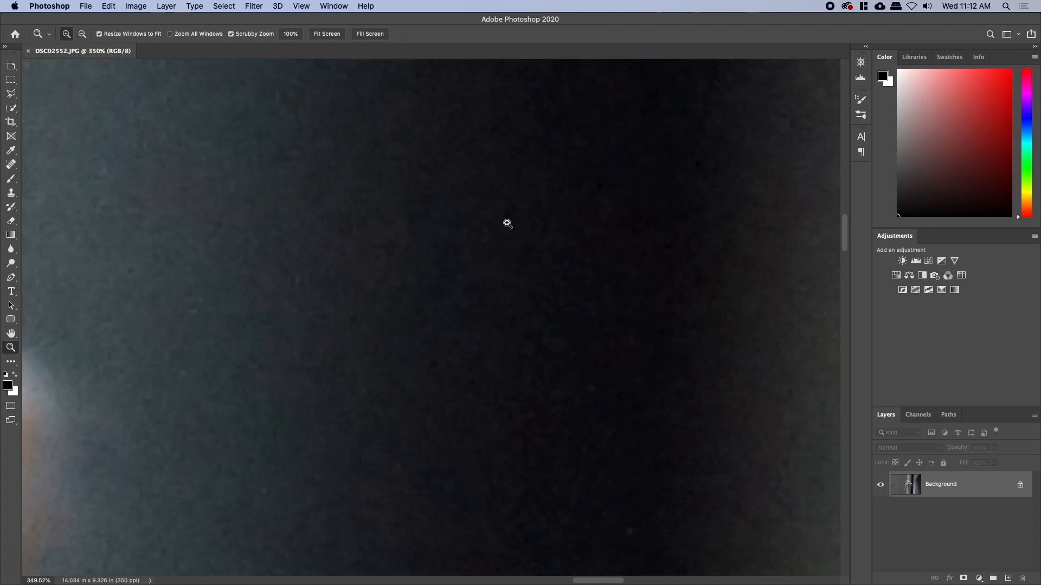
{"action": "left_click_drag", "start_coordinate": [542, 233], "coordinate": [488, 233]}
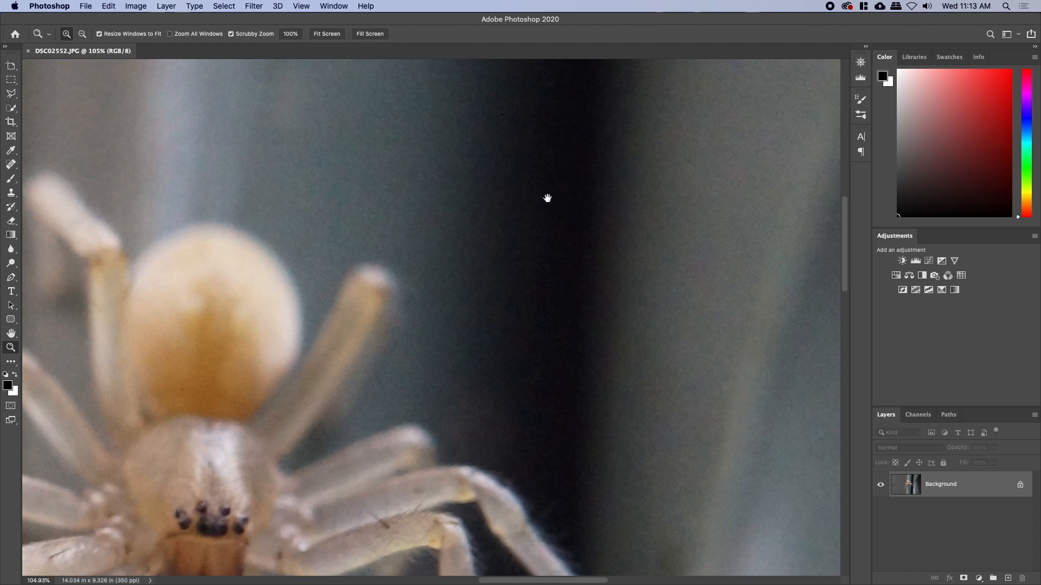
{"action": "left_click_drag", "start_coordinate": [548, 197], "coordinate": [541, 352]}
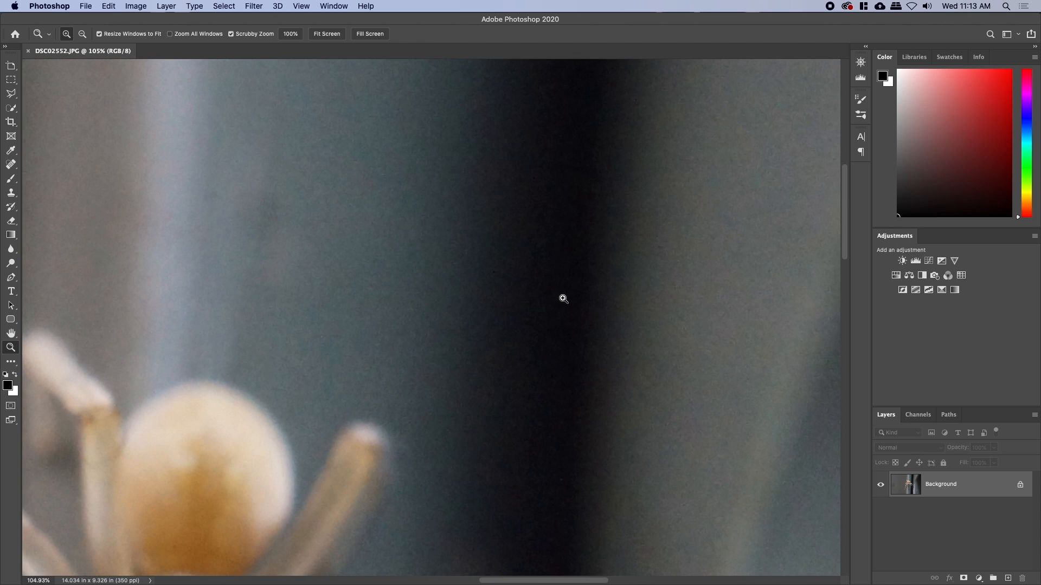
{"action": "left_click_drag", "start_coordinate": [563, 299], "coordinate": [521, 303]}
{"action": "left_click_drag", "start_coordinate": [416, 389], "coordinate": [428, 221]}
{"action": "left_click_drag", "start_coordinate": [479, 276], "coordinate": [438, 301]}
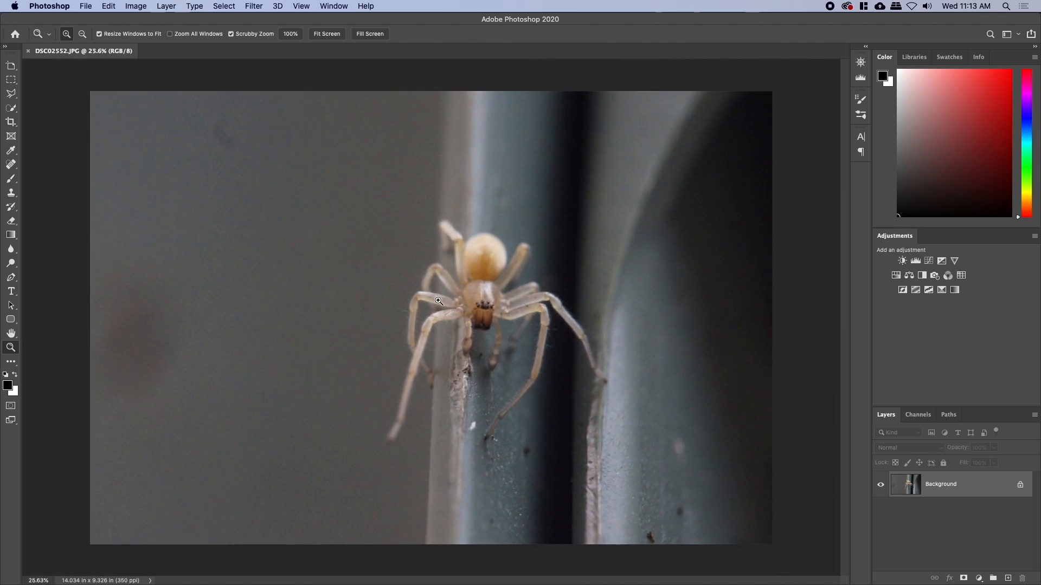
Duplicate the Background layer and unlock the original beneath the copy
{"action": "left_click", "coordinate": [253, 5]}
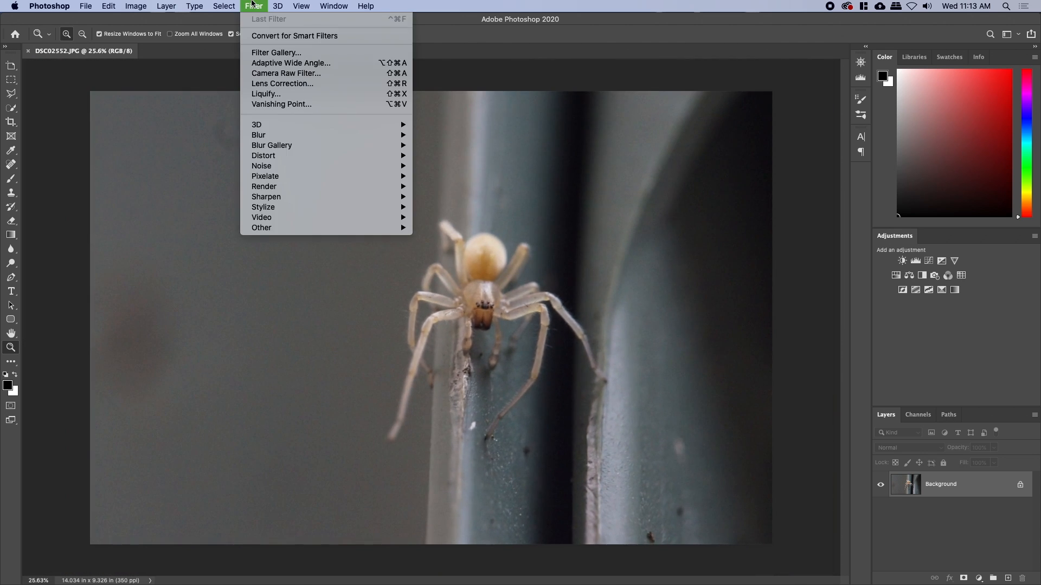
{"action": "left_click", "coordinate": [252, 3]}
{"action": "key", "text": "super+j"}
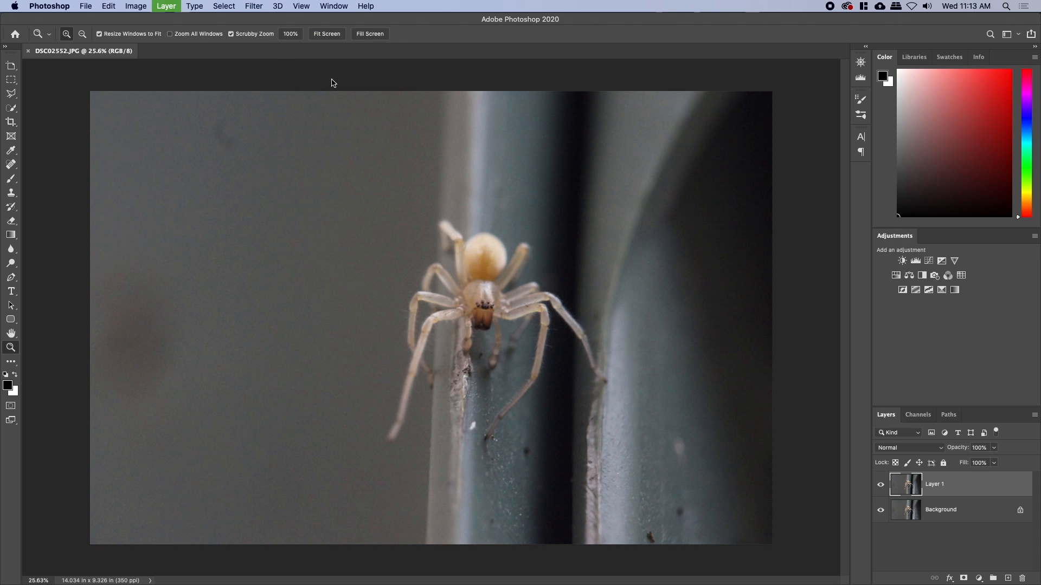
{"action": "left_click", "coordinate": [1020, 510]}
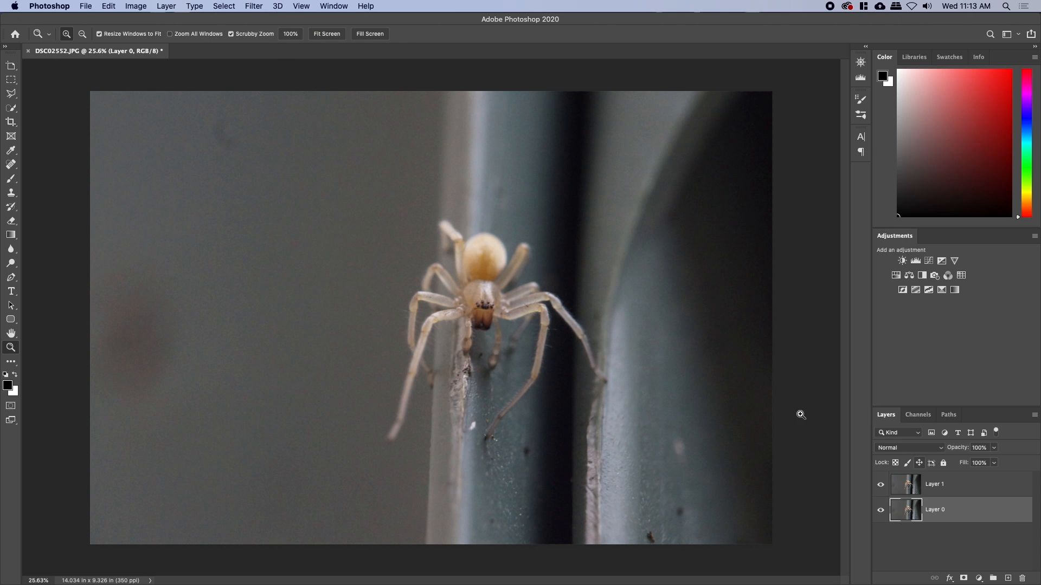
Convert the duplicate Layer 1 for Smart Filters
{"action": "left_click", "coordinate": [230, 5]}
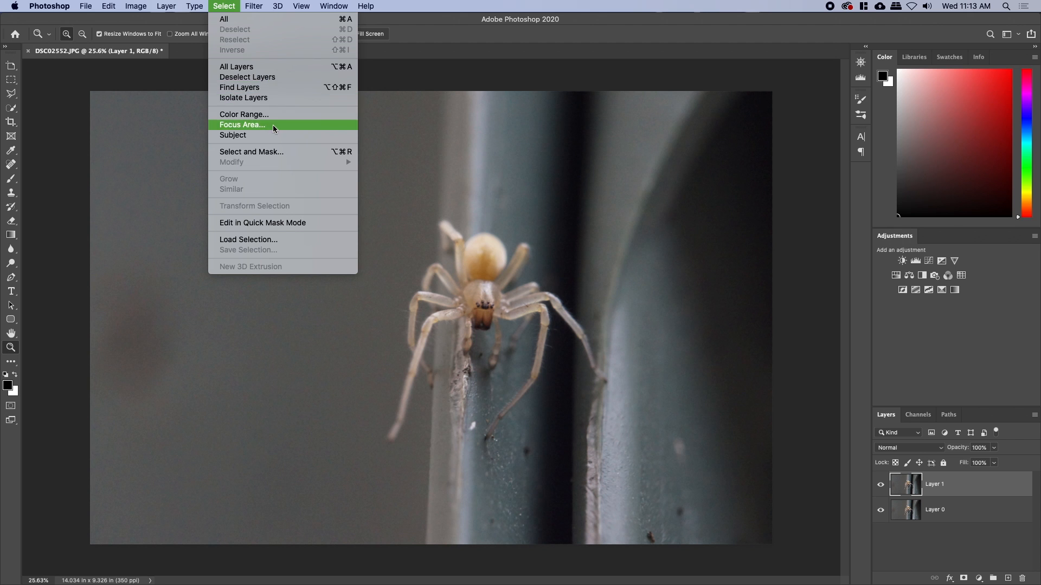
{"action": "mouse_move", "coordinate": [275, 4]}
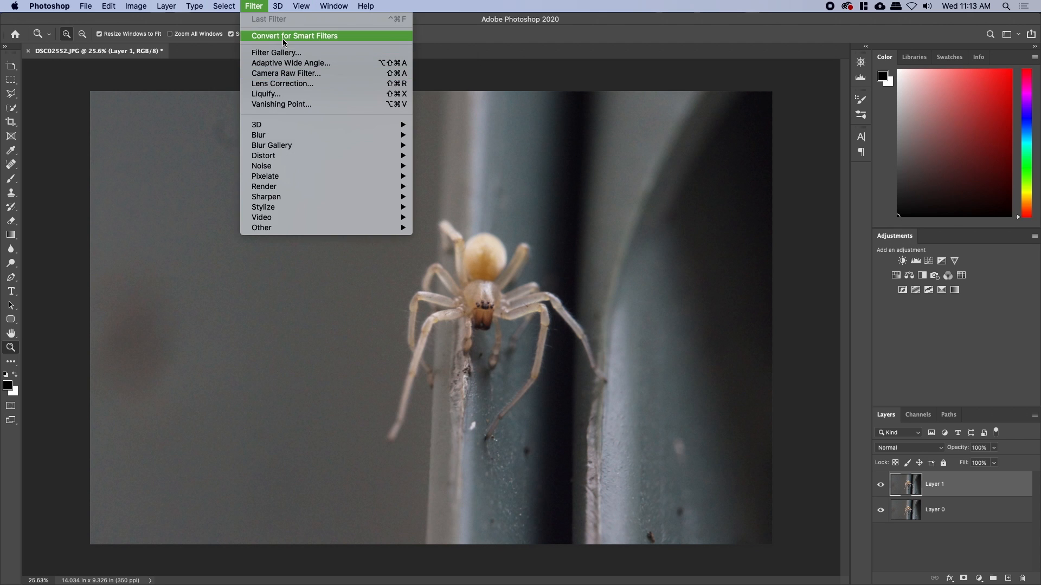
{"action": "left_click", "coordinate": [283, 37]}
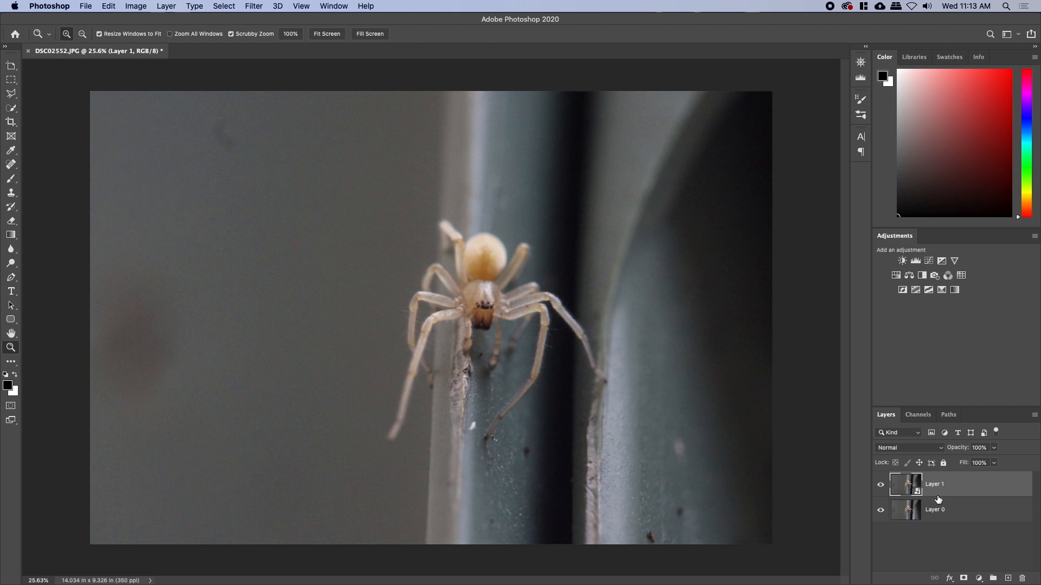
Open the Camera Raw filter for Layer 1 with the spider enlarged in its preview
{"action": "left_click", "coordinate": [254, 5]}
{"action": "left_click", "coordinate": [927, 496]}
{"action": "left_click", "coordinate": [277, 5]}
{"action": "mouse_move", "coordinate": [254, 6]}
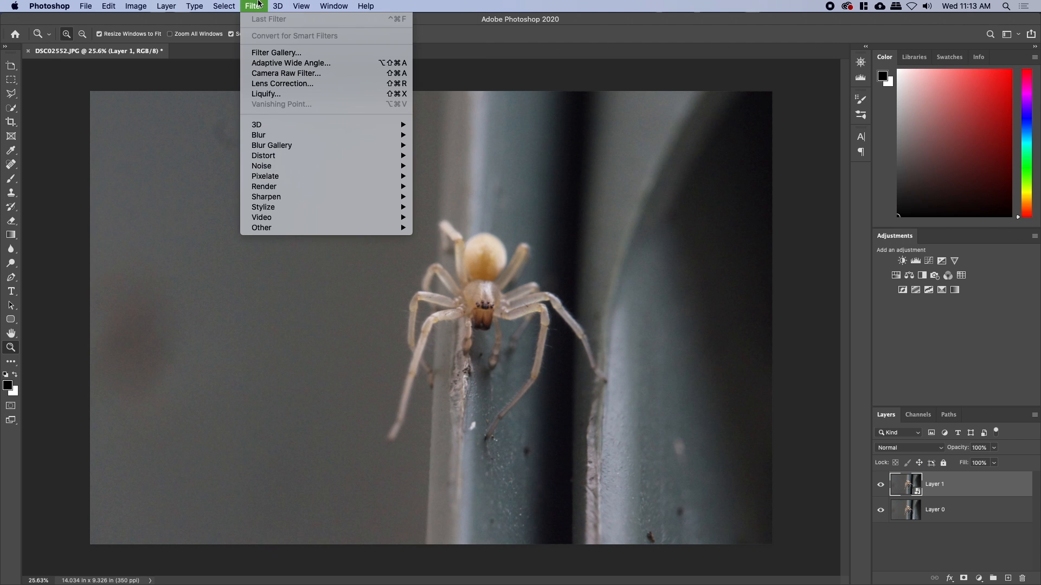
{"action": "mouse_move", "coordinate": [295, 166]}
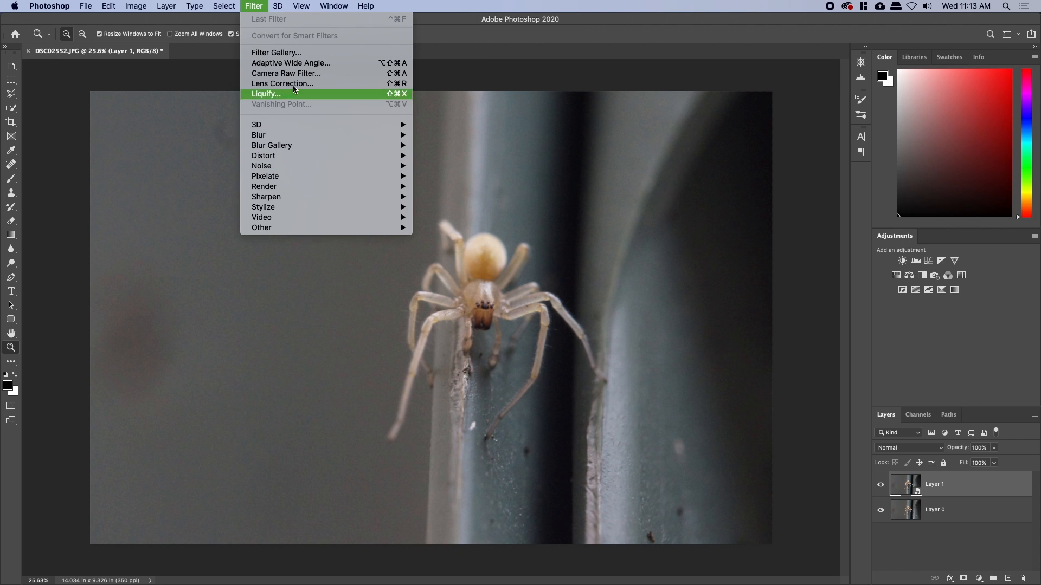
{"action": "left_click", "coordinate": [286, 73]}
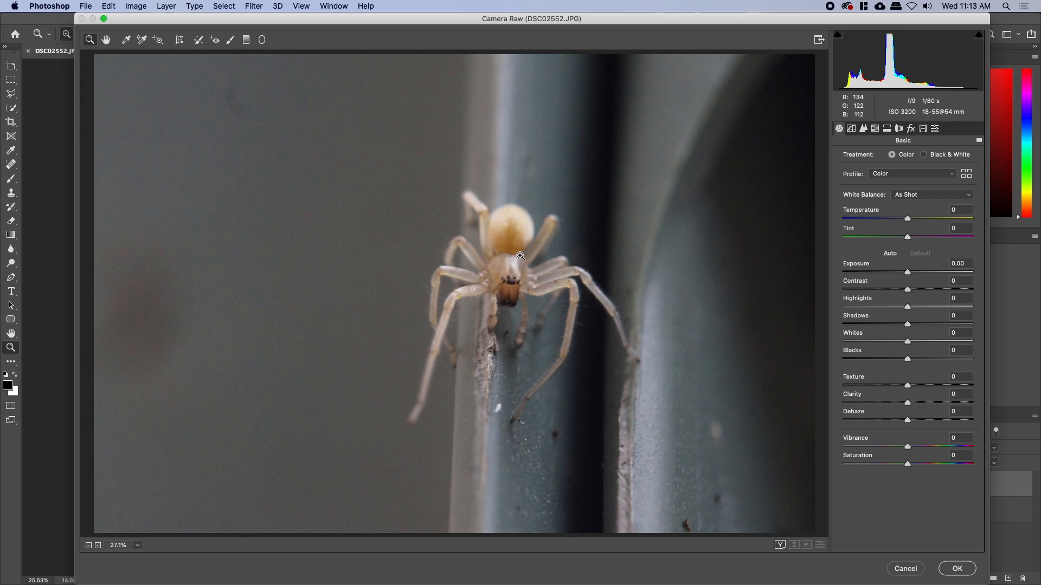
{"action": "left_click_drag", "start_coordinate": [522, 252], "coordinate": [568, 246]}
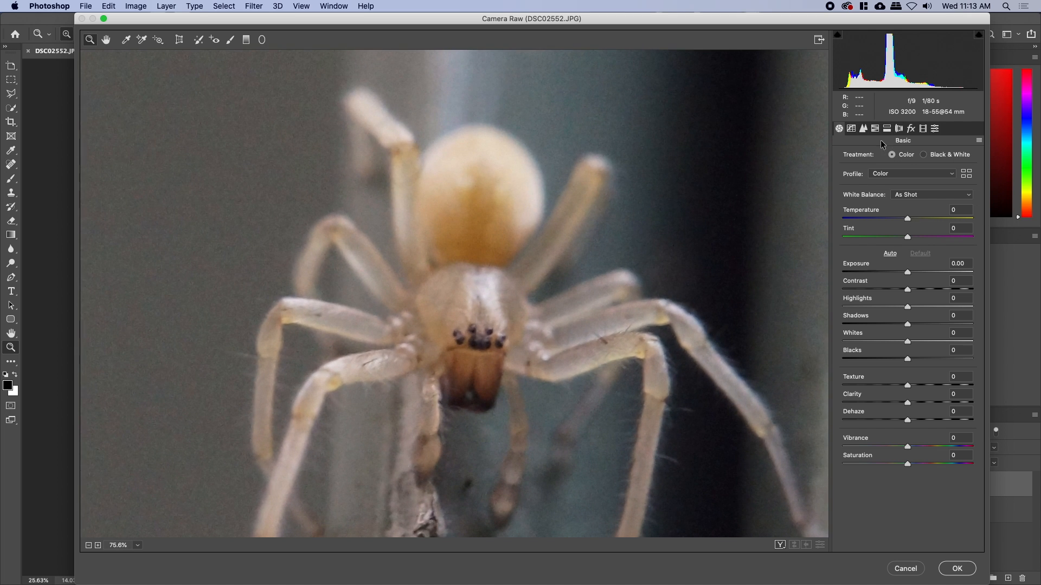
In the noise reduction settings, set Luminance to 52 and Luminance Detail to 72
{"action": "left_click", "coordinate": [863, 128]}
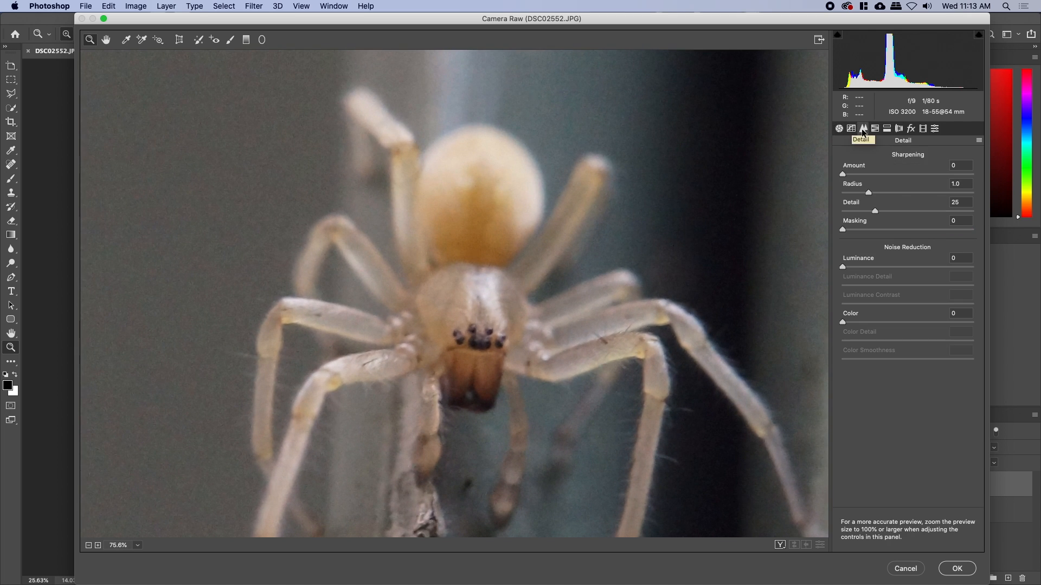
{"action": "left_click_drag", "start_coordinate": [843, 265], "coordinate": [909, 269]}
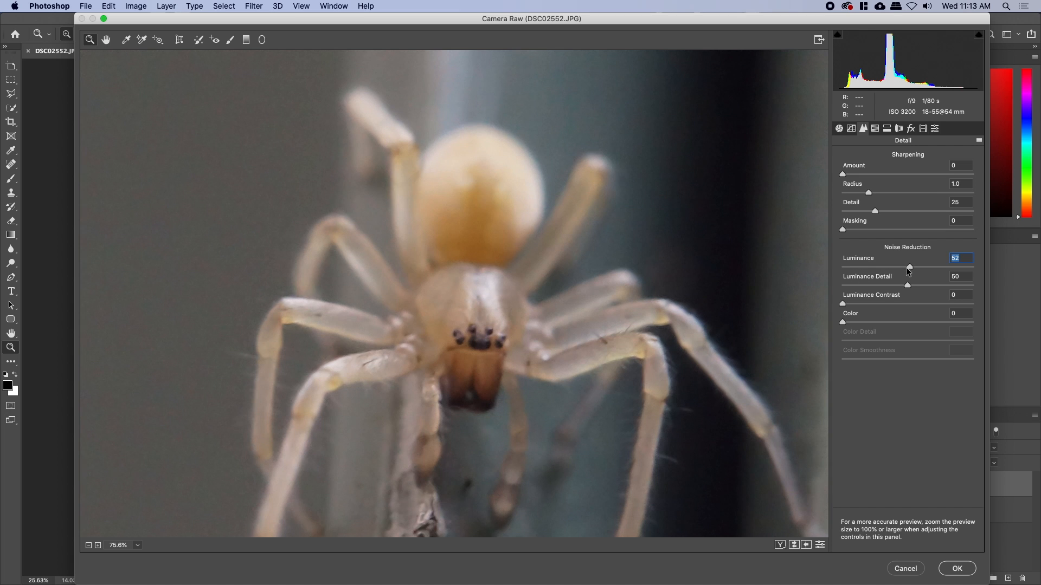
{"action": "left_click", "coordinate": [708, 228]}
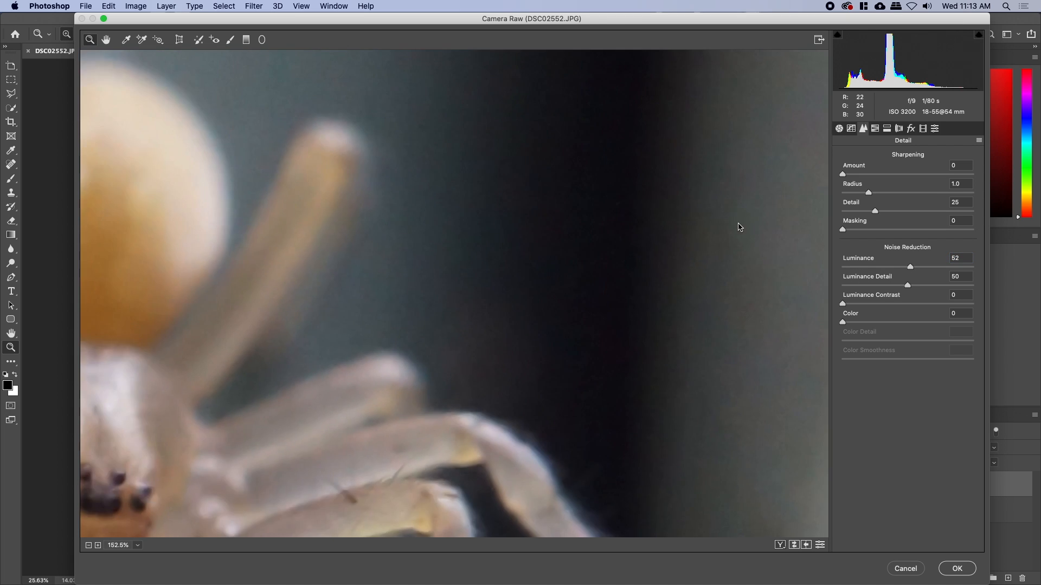
{"action": "left_click_drag", "start_coordinate": [738, 227], "coordinate": [708, 227]}
{"action": "left_click_drag", "start_coordinate": [504, 276], "coordinate": [627, 221]}
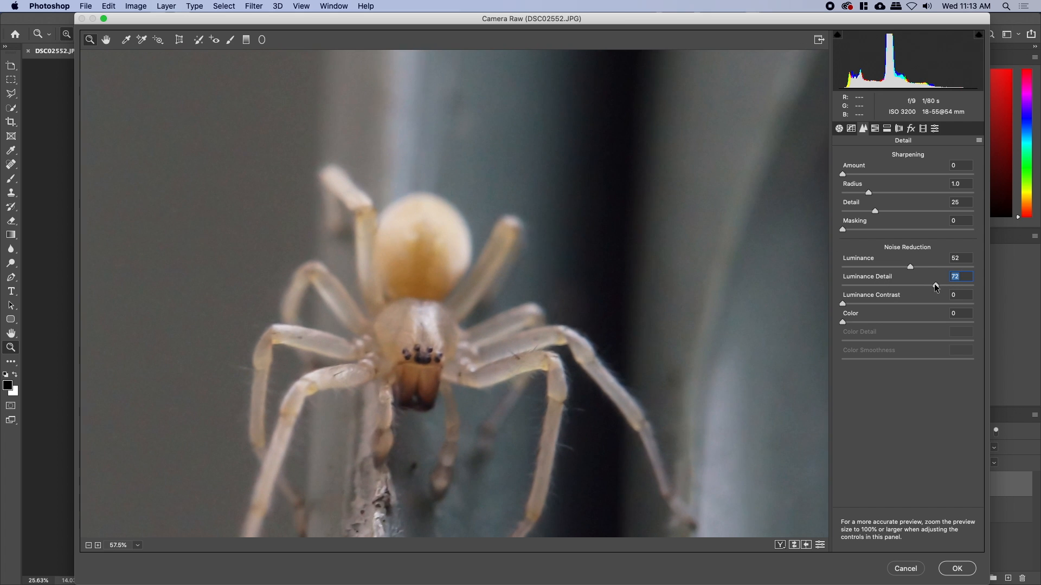
Compare the photo with and without noise reduction around the spider's legs, body and background
{"action": "left_click_drag", "start_coordinate": [622, 213], "coordinate": [579, 225]}
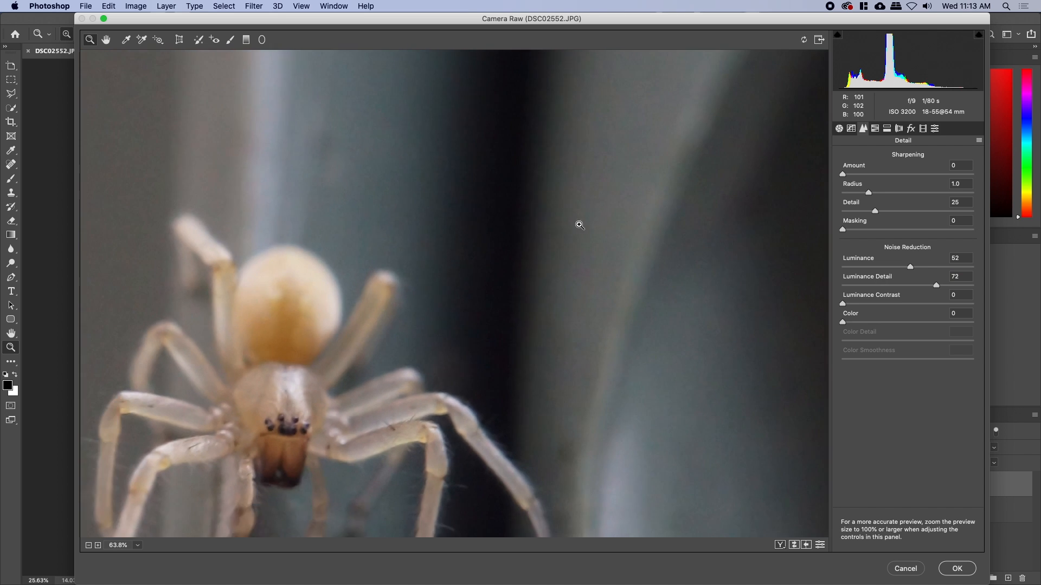
{"action": "left_click_drag", "start_coordinate": [432, 268], "coordinate": [616, 143]}
{"action": "key", "text": "p"}
{"action": "key", "text": "p"}
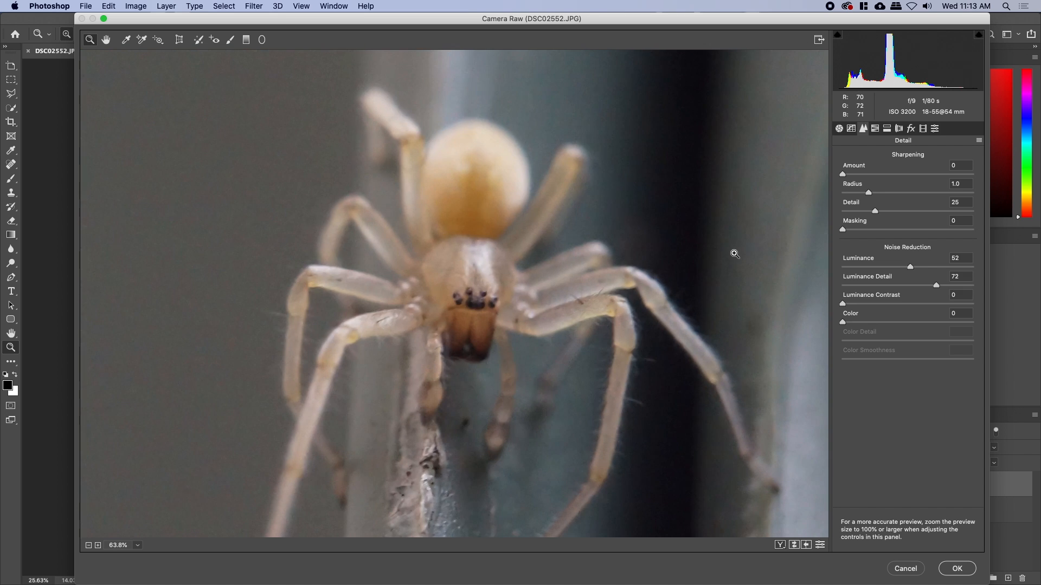
{"action": "key", "text": "p"}
{"action": "left_click", "coordinate": [382, 211]}
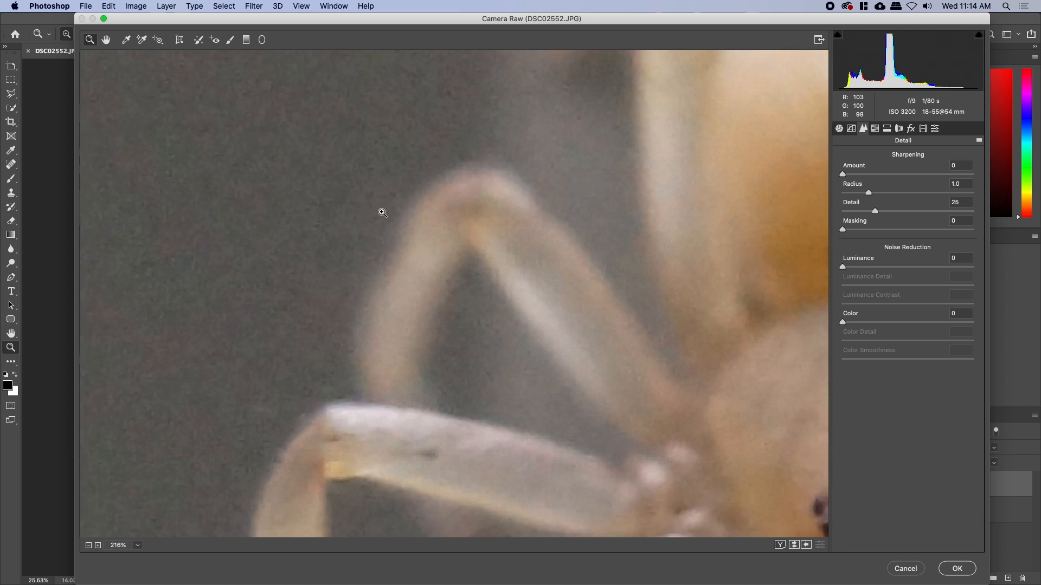
{"action": "key", "text": "p"}
{"action": "key", "text": "p"}
{"action": "left_click", "coordinate": [506, 233], "text": "alt"}
{"action": "key", "text": "p"}
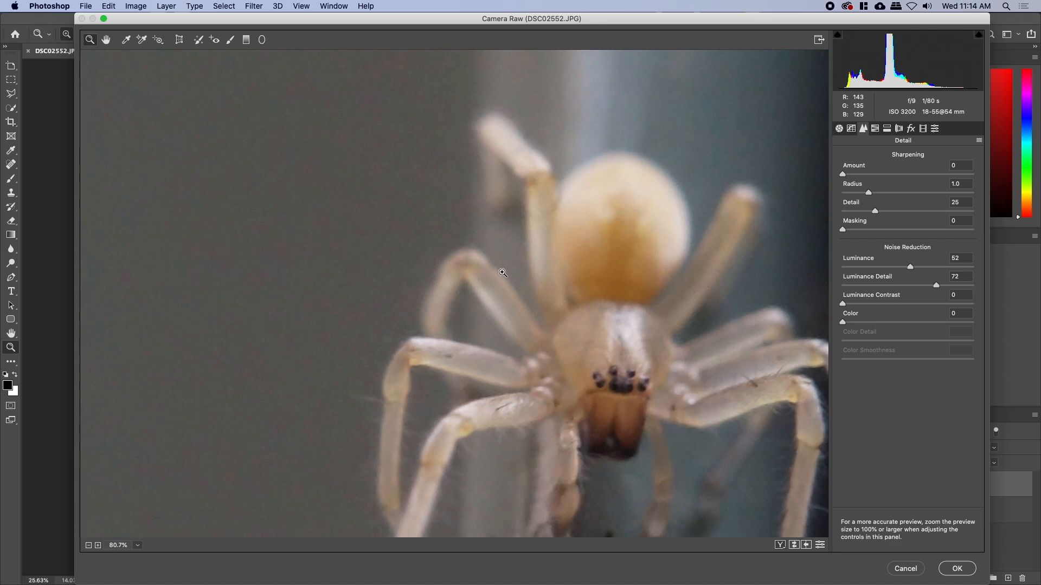
{"action": "left_click_drag", "start_coordinate": [660, 290], "coordinate": [481, 262]}
Apply the Camera Raw filter and rasterize Layer 1
{"action": "left_click", "coordinate": [956, 568]}
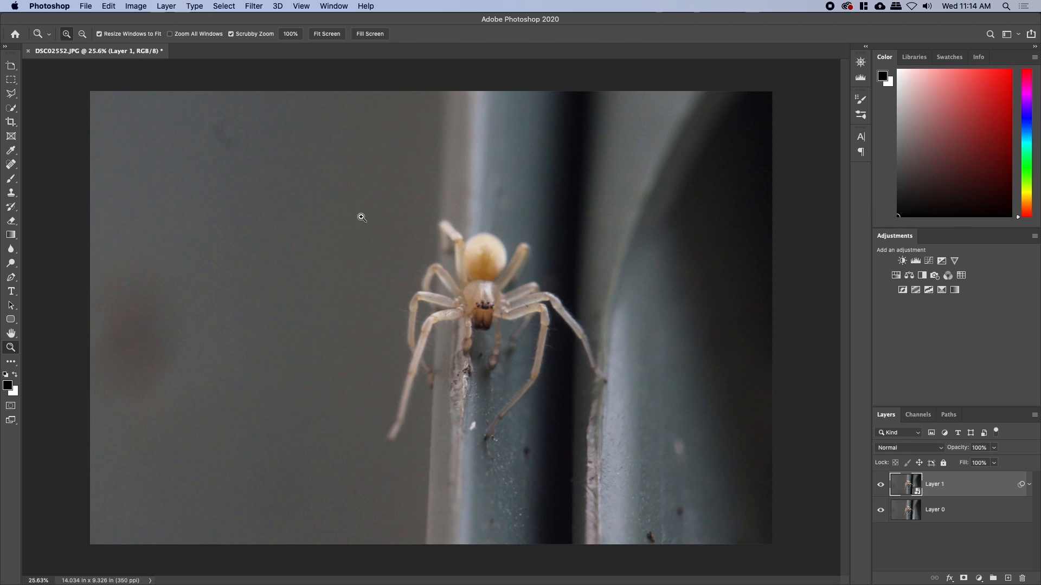
{"action": "right_click", "coordinate": [951, 481]}
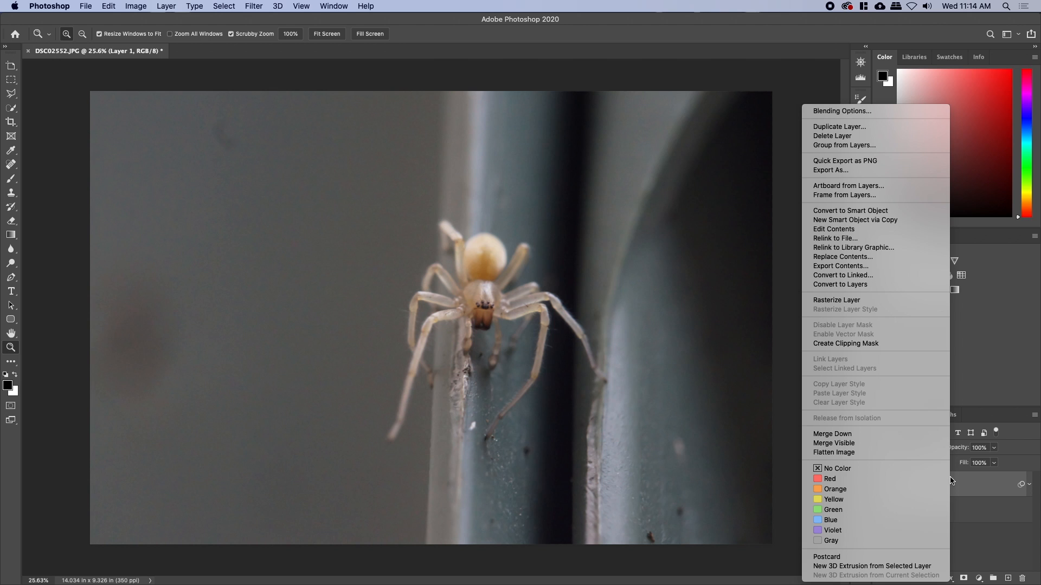
{"action": "left_click", "coordinate": [876, 301]}
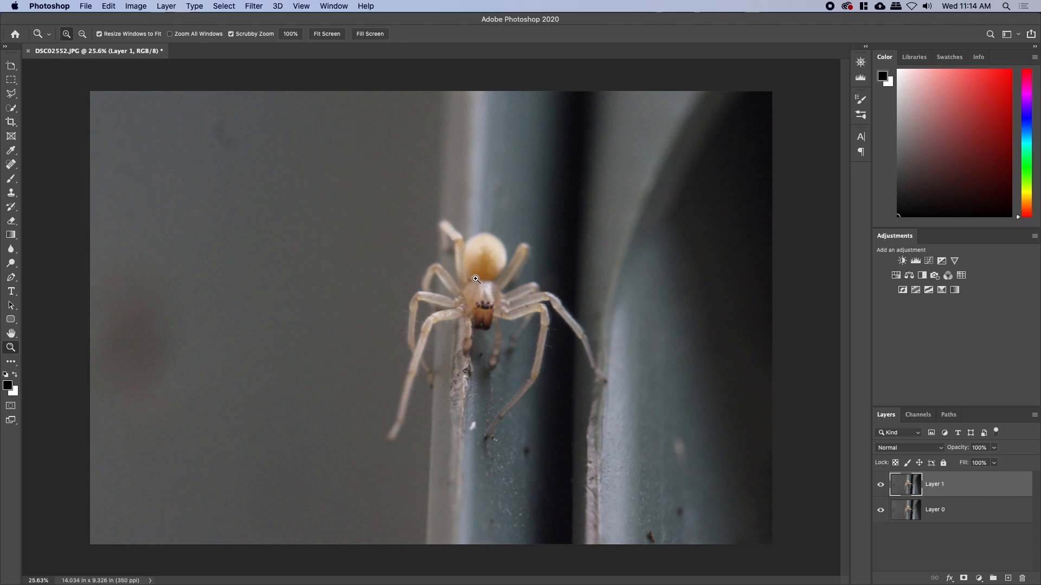
Add a new layer named Touchup above Layer 1
{"action": "key", "text": "super+shift+n"}
{"action": "type", "text": "Touchup"}
{"action": "key", "text": "Return"}
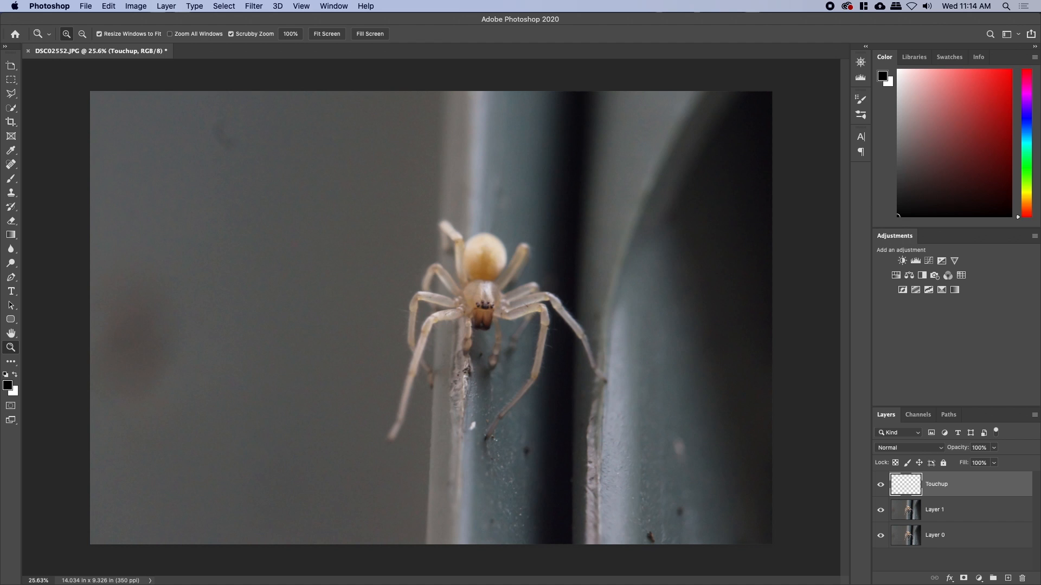
Remove the faint spot in the photo's upper-left background on the Touchup layer, using a 400 px Spot Healing Brush
{"action": "key", "text": "j"}
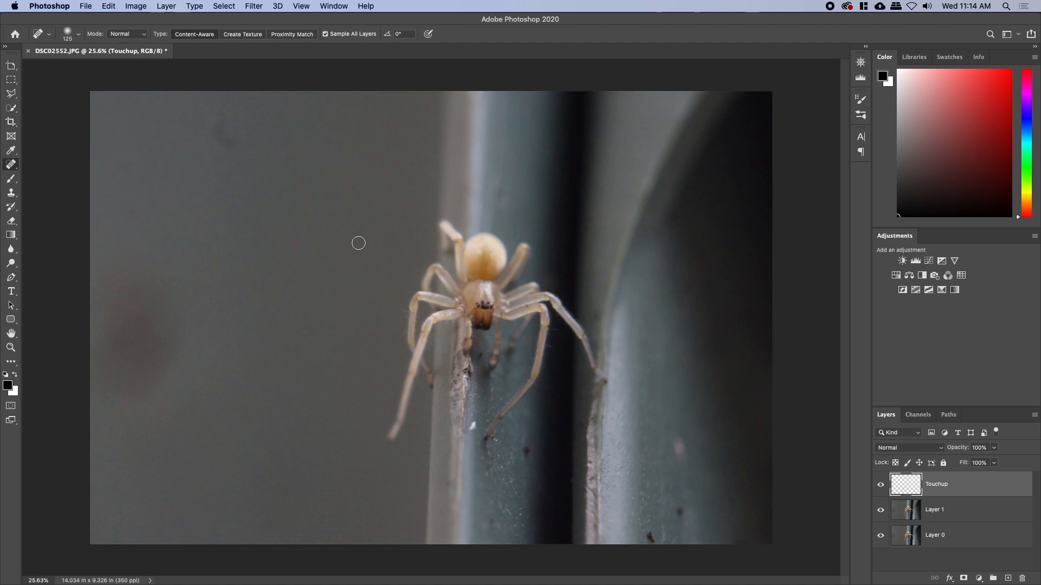
{"action": "key", "text": "bracketright"}
{"action": "key", "text": "bracketright"}
{"action": "key", "text": "bracketright"}
{"action": "key", "text": "bracketright"}
{"action": "key", "text": "bracketright"}
{"action": "left_click", "coordinate": [228, 136]}
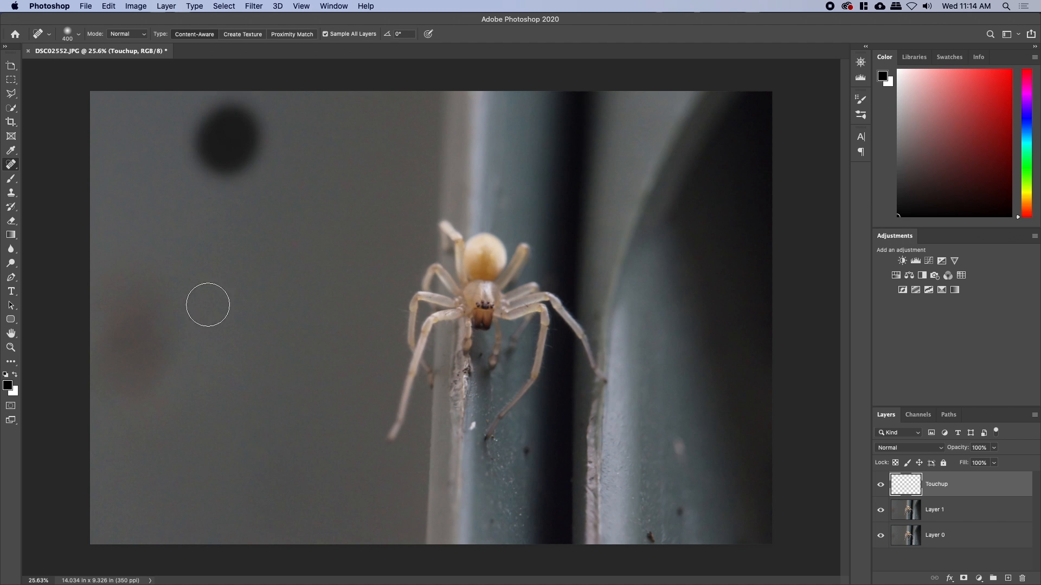
Heal the dark round spot and reddish patch in the left background, plus the dark spot below the spider's leg with a 100 px brush
{"action": "mouse_move", "coordinate": [180, 325]}
{"action": "left_mouse_down"}
{"action": "mouse_move", "coordinate": [158, 404]}
{"action": "mouse_move", "coordinate": [113, 389]}
{"action": "mouse_move", "coordinate": [85, 331]}
{"action": "mouse_move", "coordinate": [118, 347]}
{"action": "mouse_move", "coordinate": [154, 409]}
{"action": "mouse_move", "coordinate": [110, 478]}
{"action": "left_mouse_up"}
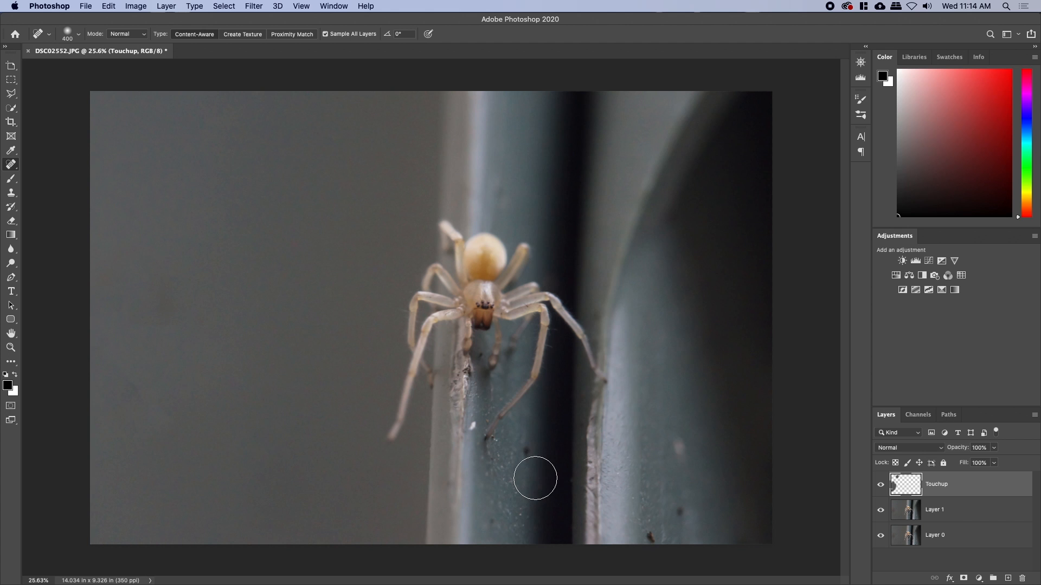
{"action": "key", "text": "z"}
{"action": "left_click_drag", "start_coordinate": [544, 476], "coordinate": [595, 470]}
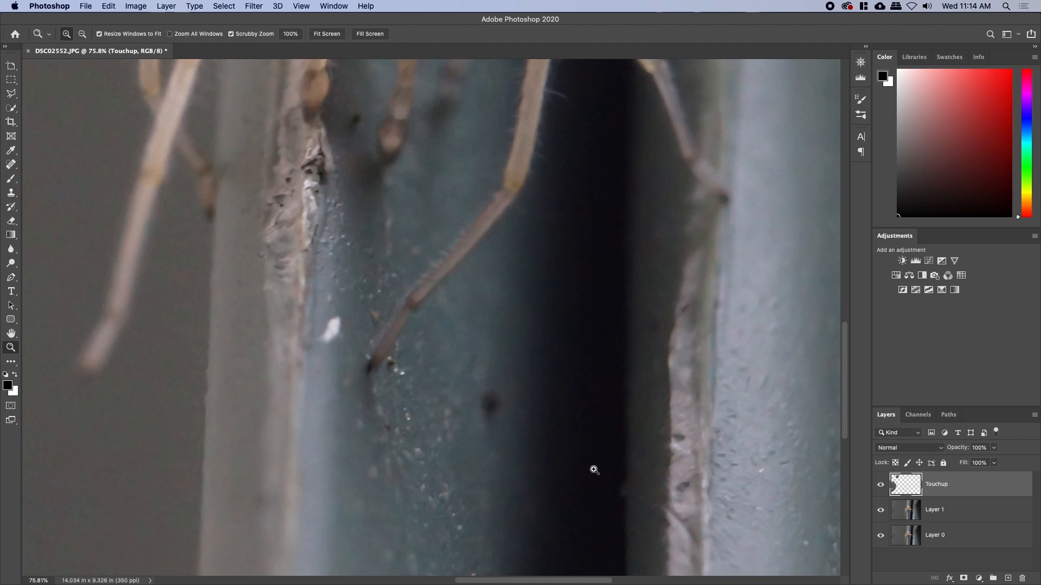
{"action": "key", "text": "j"}
{"action": "key", "text": "bracketleft"}
{"action": "key", "text": "bracketleft"}
{"action": "key", "text": "bracketleft"}
{"action": "key", "text": "bracketleft"}
{"action": "key", "text": "bracketleft"}
{"action": "key", "text": "bracketleft"}
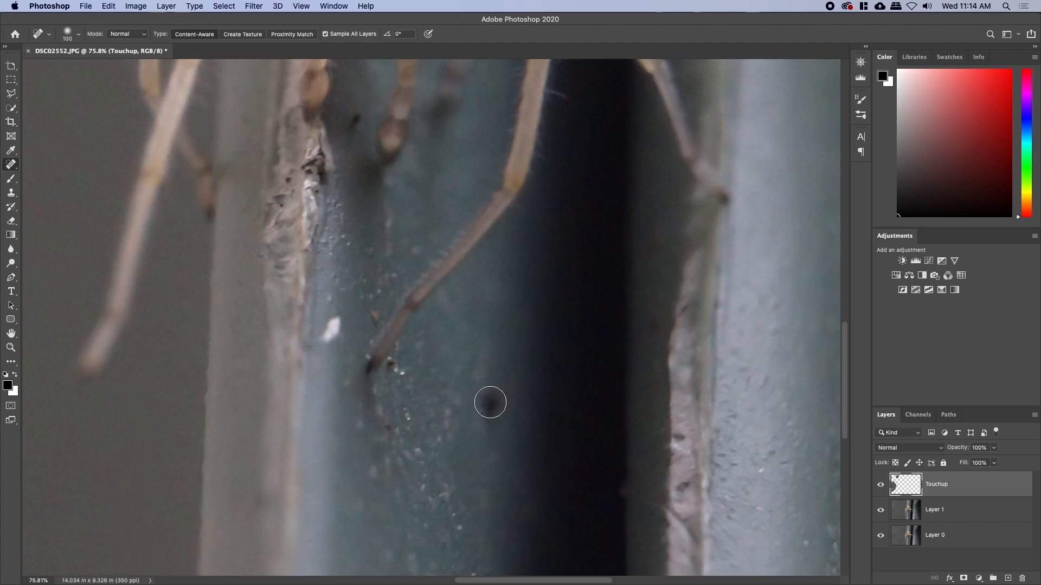
{"action": "left_click", "coordinate": [488, 411]}
{"action": "left_click_drag", "start_coordinate": [484, 407], "coordinate": [492, 417]}
Heal the pale blotch, the dark spot and the brown debris on the leaf right of the spider with a 90 px brush
{"action": "left_click_drag", "start_coordinate": [569, 429], "coordinate": [239, 309]}
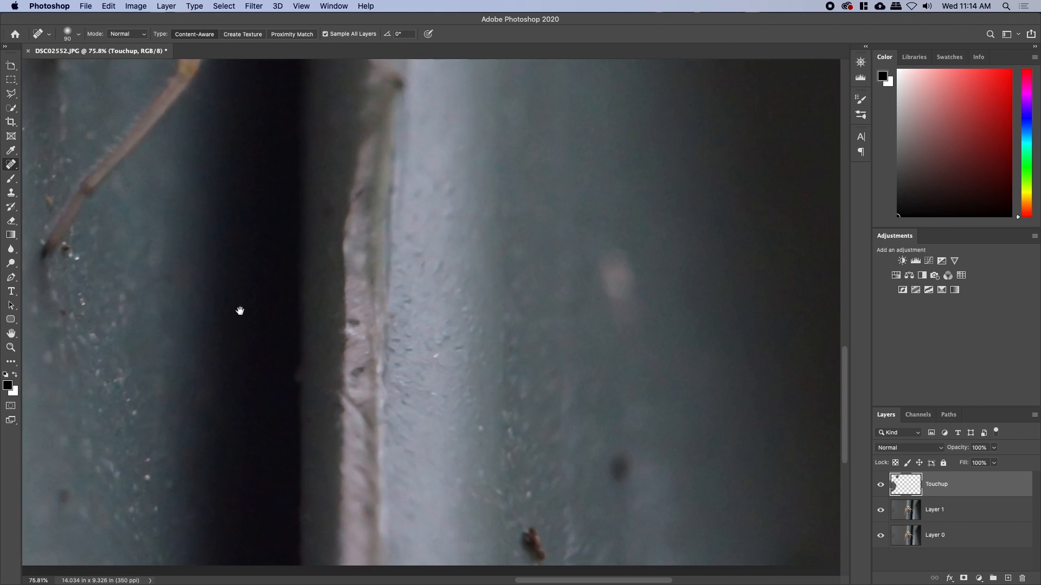
{"action": "left_click_drag", "start_coordinate": [618, 320], "coordinate": [611, 251]}
{"action": "left_click_drag", "start_coordinate": [607, 485], "coordinate": [629, 448]}
{"action": "left_click_drag", "start_coordinate": [527, 533], "coordinate": [549, 552]}
Heal the faint dark spot near the lower edge of the leaf beneath the spider
{"action": "mouse_move", "coordinate": [542, 583]}
{"action": "scroll", "coordinate": [436, 412], "scroll_direction": "left", "scroll_amount": 10}
{"action": "scroll", "coordinate": [437, 412], "scroll_direction": "down", "scroll_amount": 3}
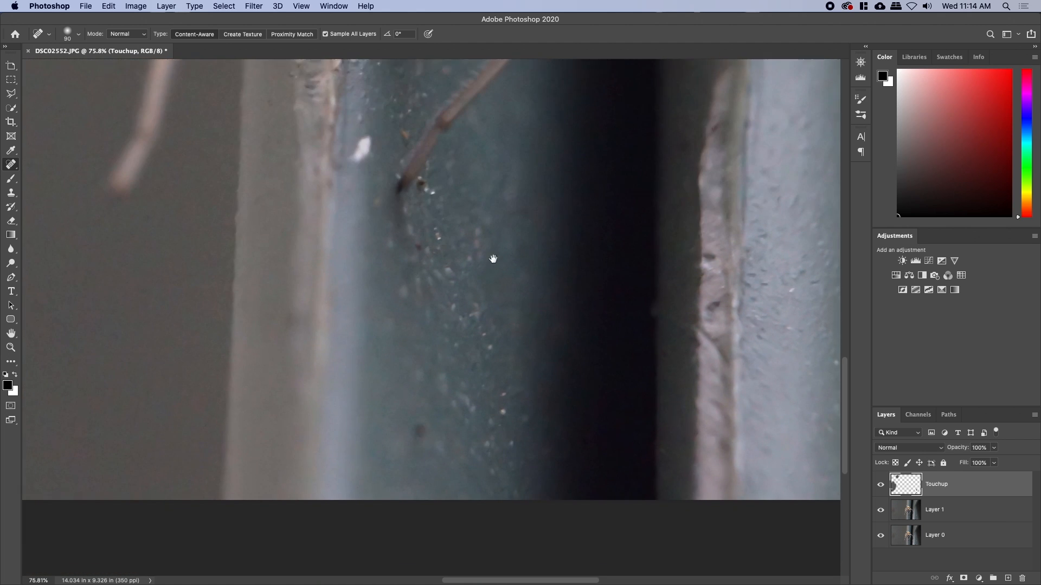
{"action": "left_click", "coordinate": [418, 422]}
{"action": "left_click", "coordinate": [415, 430]}
Heal the white fleck and small specks on the leaf around the spider's front feet with a smaller brush
{"action": "scroll", "coordinate": [386, 332], "scroll_direction": "up", "scroll_amount": 6}
{"action": "scroll", "coordinate": [386, 332], "scroll_direction": "left", "scroll_amount": 2}
{"action": "key", "text": "bracketleft"}
{"action": "key", "text": "bracketleft"}
{"action": "left_click_drag", "start_coordinate": [427, 340], "coordinate": [417, 360]}
{"action": "key", "text": "bracketleft"}
{"action": "left_click", "coordinate": [463, 336]}
{"action": "left_click_drag", "start_coordinate": [429, 248], "coordinate": [449, 449]}
{"action": "left_click", "coordinate": [470, 336]}
{"action": "left_click", "coordinate": [465, 344]}
{"action": "left_click_drag", "start_coordinate": [507, 244], "coordinate": [463, 460]}
{"action": "left_click_drag", "start_coordinate": [475, 217], "coordinate": [443, 377]}
Heal the faint dark smudge on the leaf above the spider with a 90 px brush
{"action": "key", "text": "]"}
{"action": "key", "text": "]"}
{"action": "key", "text": "]"}
{"action": "key", "text": "]"}
{"action": "key", "text": "]"}
{"action": "left_click_drag", "start_coordinate": [437, 311], "coordinate": [450, 160]}
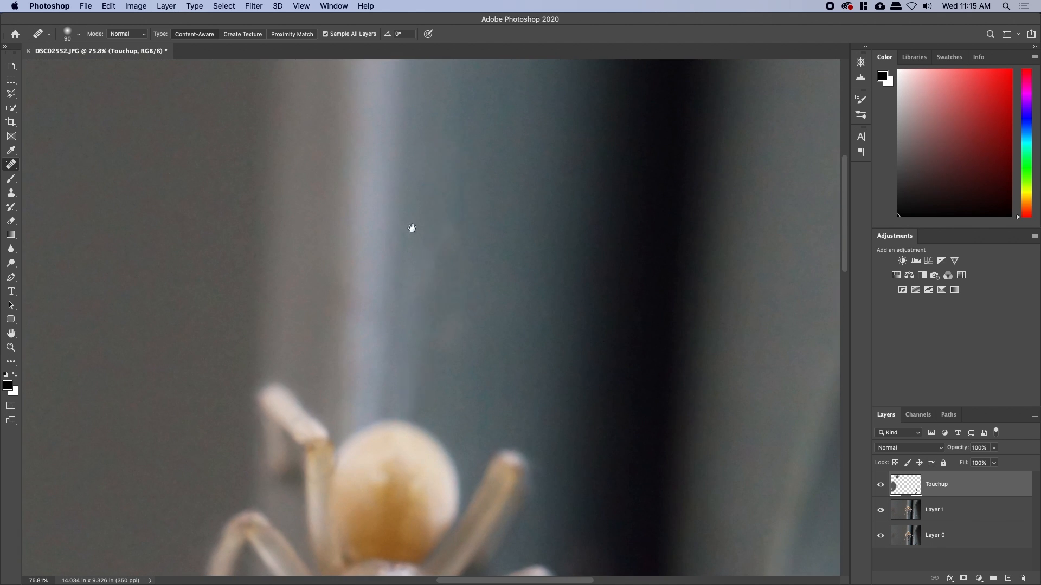
{"action": "left_click_drag", "start_coordinate": [411, 228], "coordinate": [388, 371]}
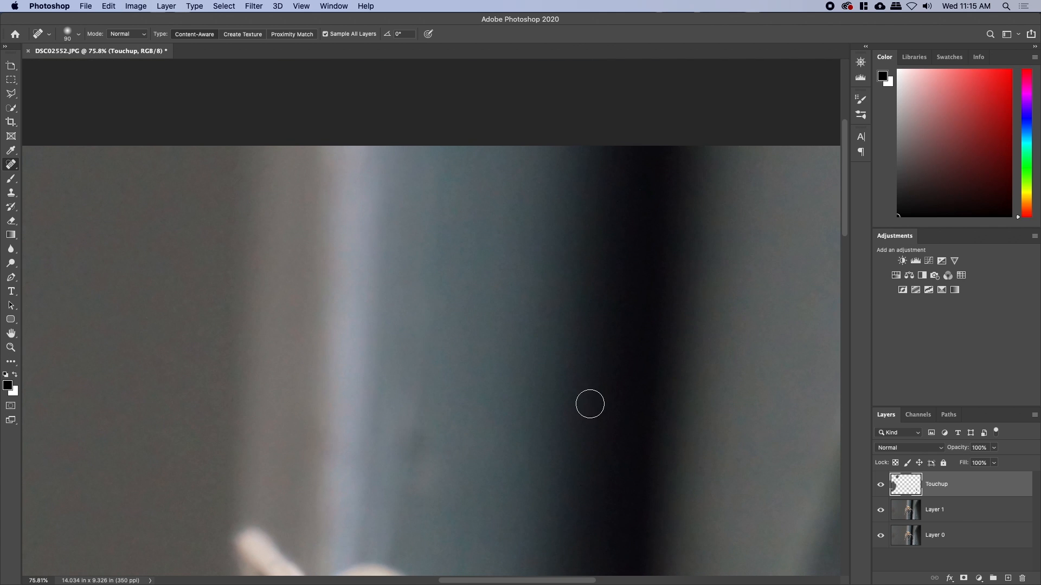
{"action": "left_click_drag", "start_coordinate": [478, 457], "coordinate": [455, 386]}
Even out the remaining faint marks in the left background with the Spot Healing Brush enlarged to 500 px
{"action": "key", "text": "z"}
{"action": "left_click_drag", "start_coordinate": [488, 434], "coordinate": [413, 203]}
{"action": "left_click_drag", "start_coordinate": [509, 261], "coordinate": [478, 261]}
{"action": "key", "text": "j"}
{"action": "left_click_drag", "start_coordinate": [91, 362], "coordinate": [127, 414]}
{"action": "key", "text": "bracketright"}
{"action": "key", "text": "bracketright"}
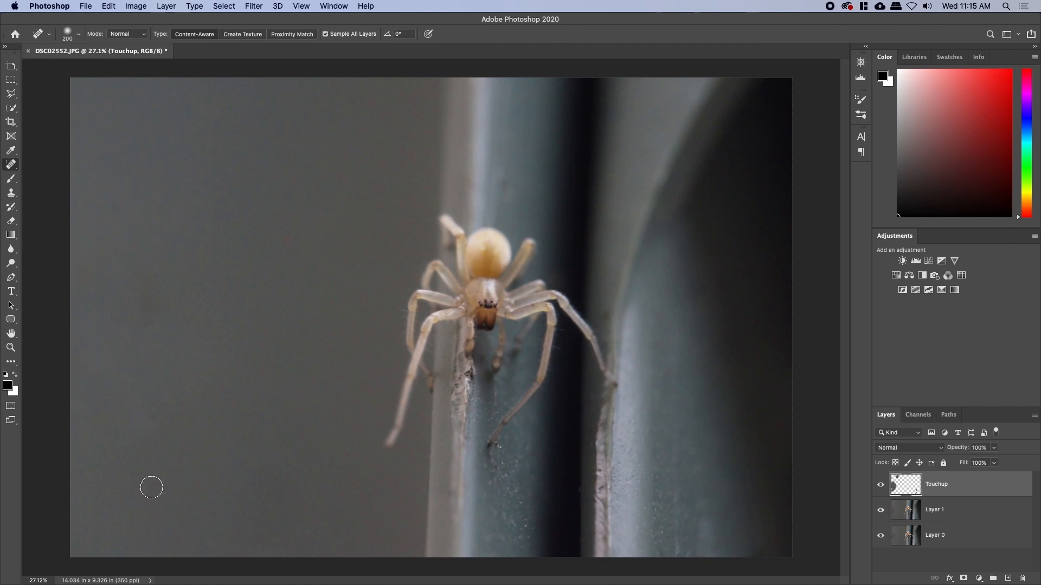
{"action": "key", "text": "bracketright"}
{"action": "key", "text": "bracketright"}
{"action": "key", "text": "bracketright"}
{"action": "key", "text": "bracketright"}
{"action": "mouse_move", "coordinate": [137, 323]}
{"action": "left_mouse_down"}
{"action": "mouse_move", "coordinate": [163, 279]}
{"action": "mouse_move", "coordinate": [150, 287]}
{"action": "left_mouse_up"}
{"action": "left_click_drag", "start_coordinate": [165, 450], "coordinate": [157, 459]}
Compare the retouched photo with the original Layer 0 by isolating that layer and restoring the others
{"action": "left_click", "coordinate": [880, 536], "text": "alt"}
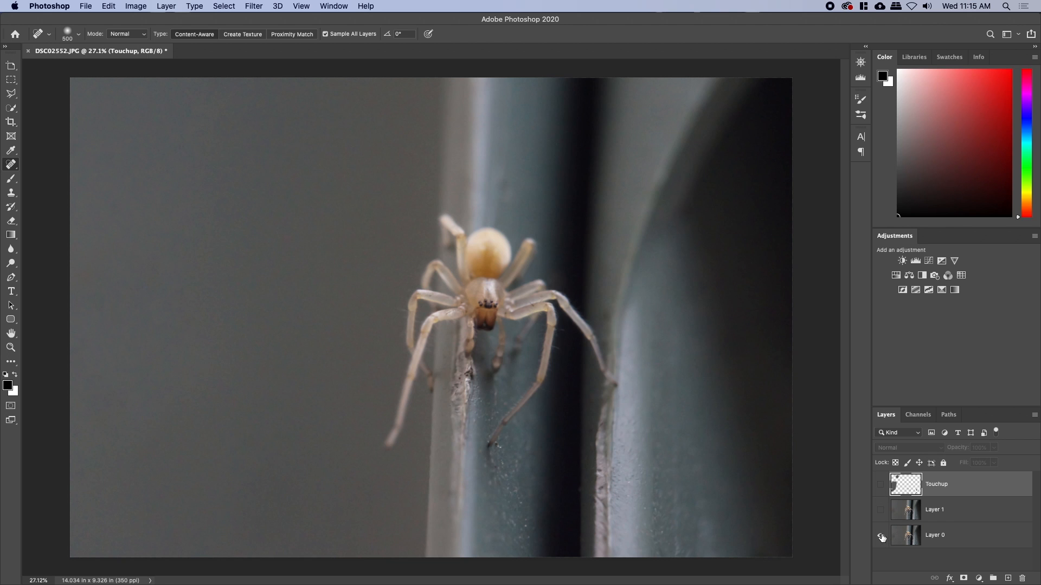
{"action": "left_click", "coordinate": [881, 536], "text": "alt"}
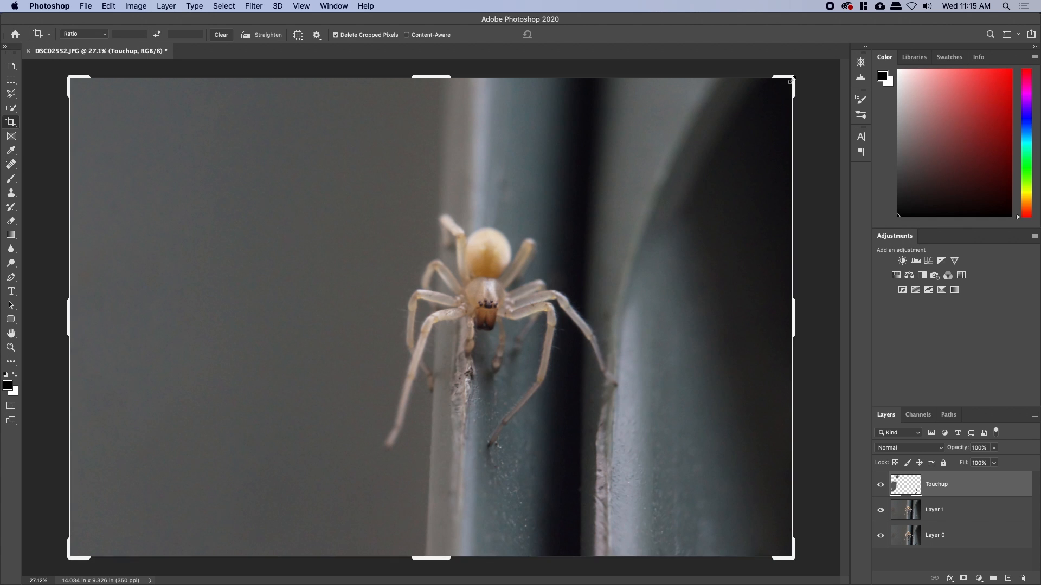
Crop the photo to a 1:1 square, with the spider left of centre and the full image height kept
{"action": "left_click", "coordinate": [97, 39]}
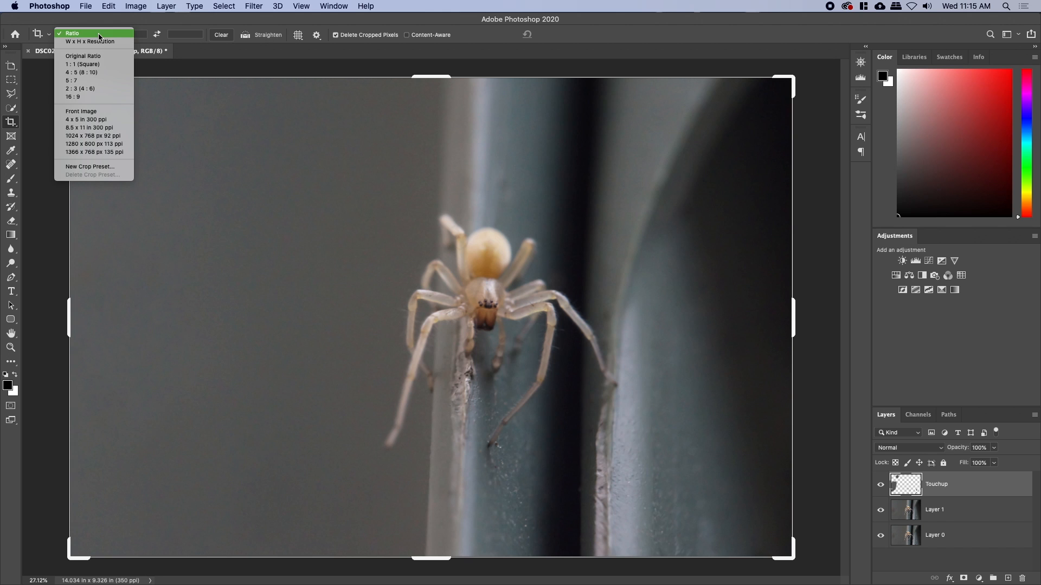
{"action": "left_click", "coordinate": [89, 67]}
{"action": "left_click_drag", "start_coordinate": [348, 183], "coordinate": [229, 183]}
{"action": "left_click", "coordinate": [564, 34]}
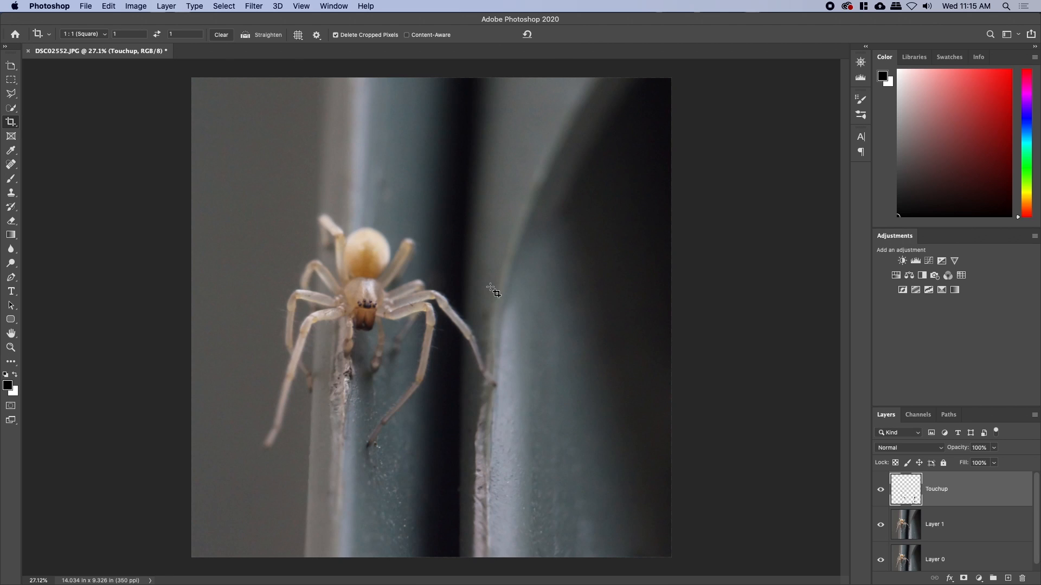
Try to flip the Touchup layer's content horizontally with Free Transform
{"action": "key", "text": "super+a"}
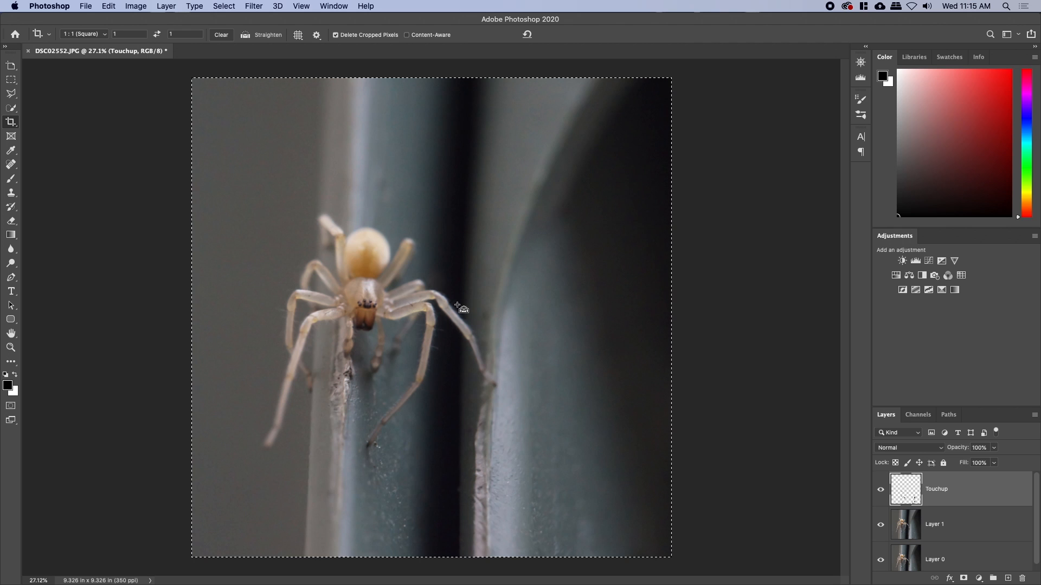
{"action": "key", "text": "super+t"}
{"action": "right_click", "coordinate": [457, 306]}
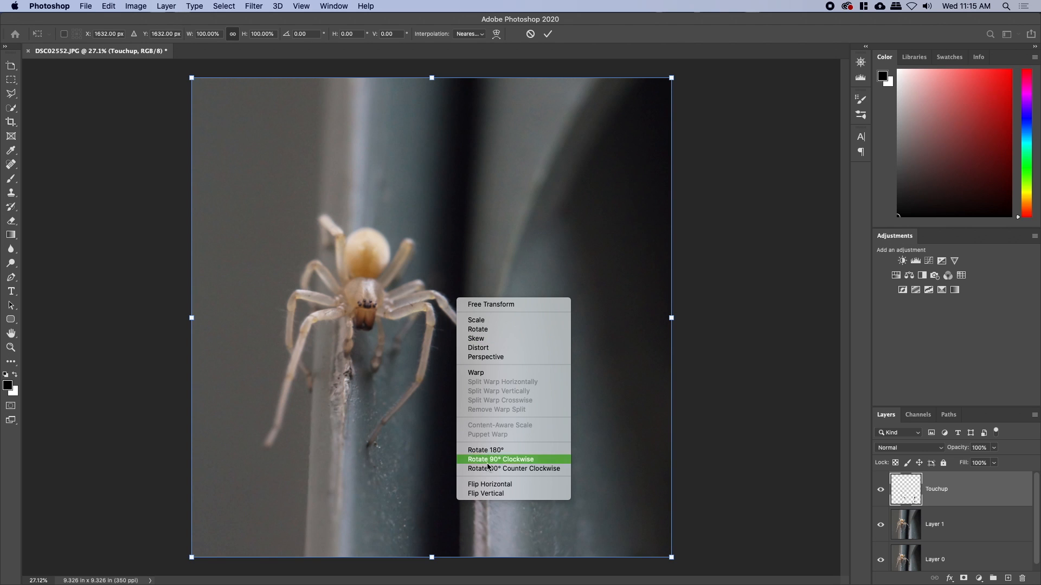
{"action": "left_click", "coordinate": [495, 482]}
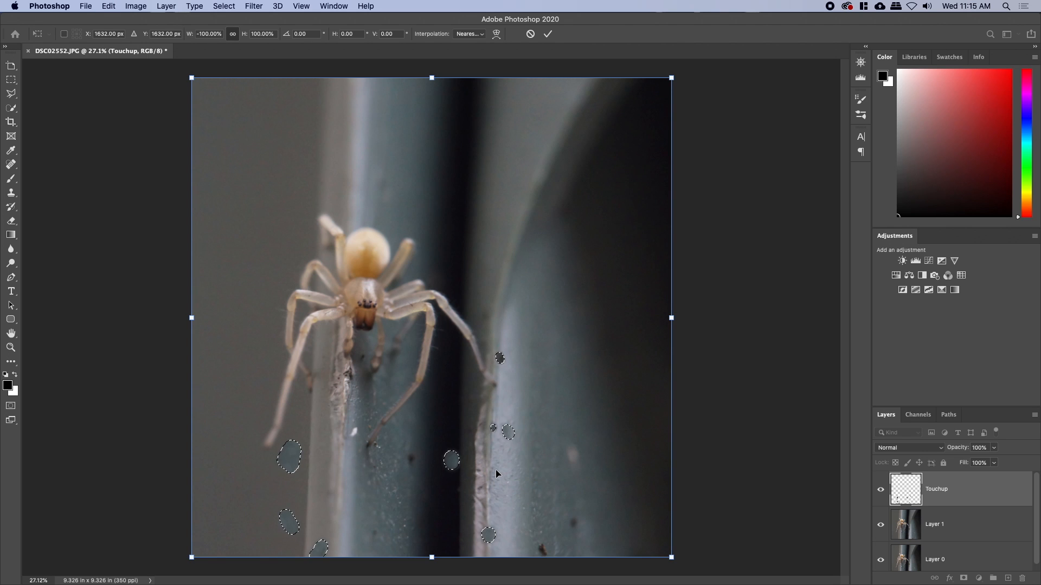
{"action": "key", "text": "super+z"}
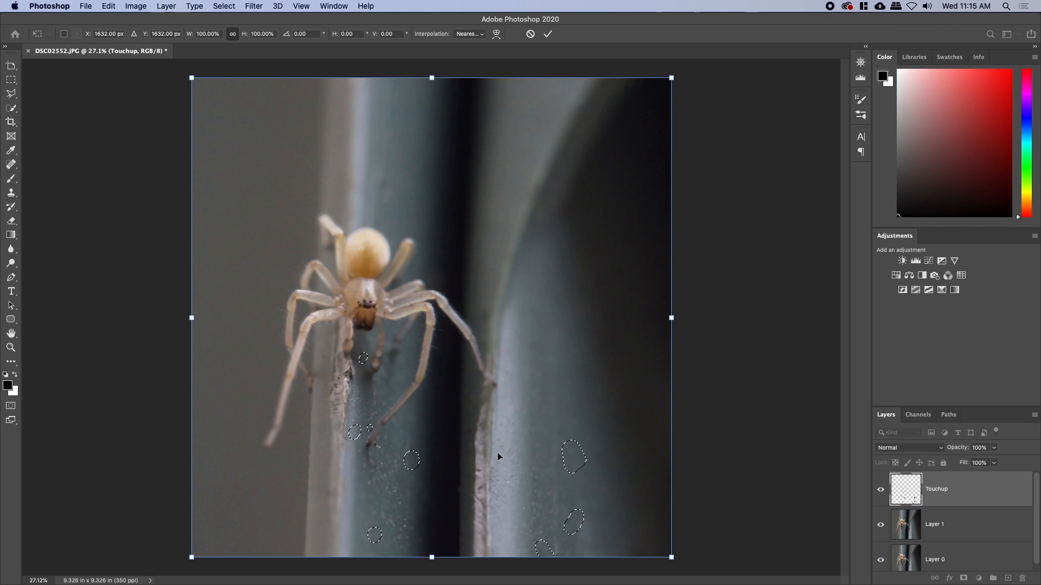
{"action": "left_click", "coordinate": [548, 34]}
{"action": "key", "text": "c"}
{"action": "key", "text": "super+d"}
Flip the whole canvas horizontally so all layers are mirrored together
{"action": "key", "text": "z"}
{"action": "left_click_drag", "start_coordinate": [555, 275], "coordinate": [542, 280]}
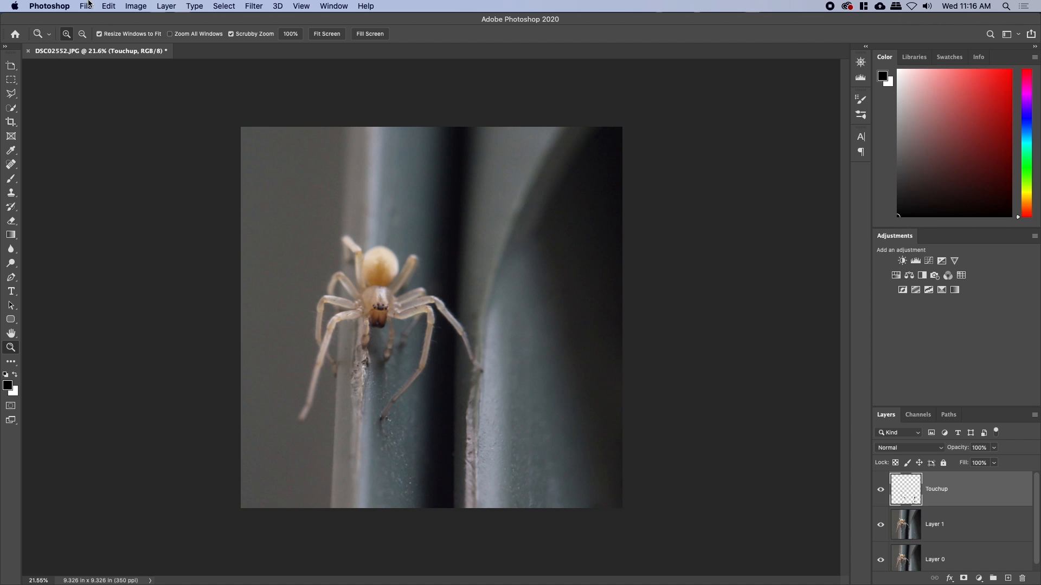
{"action": "left_click", "coordinate": [124, 3]}
{"action": "mouse_move", "coordinate": [168, 112]}
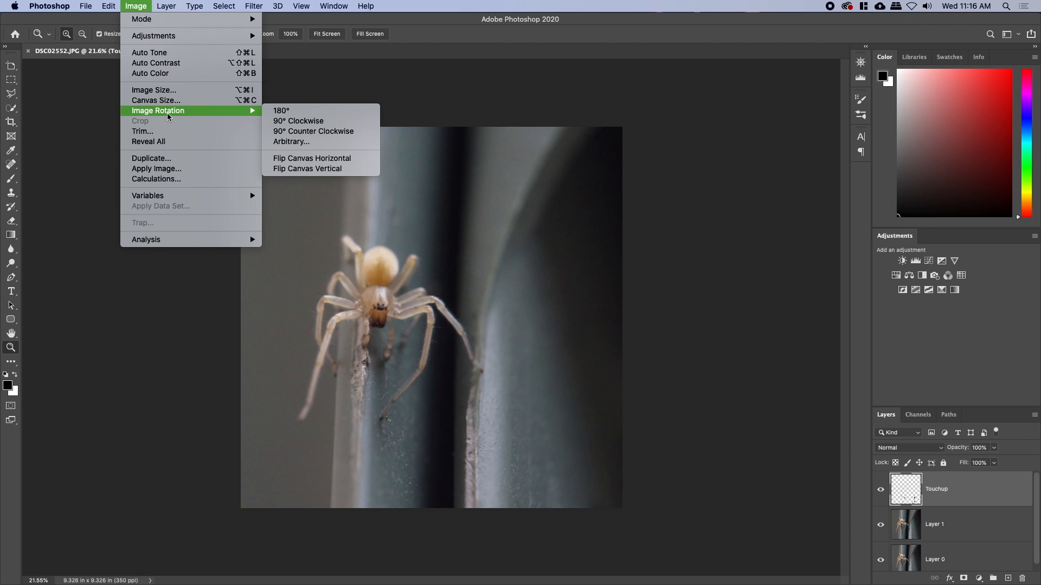
{"action": "left_click", "coordinate": [363, 161]}
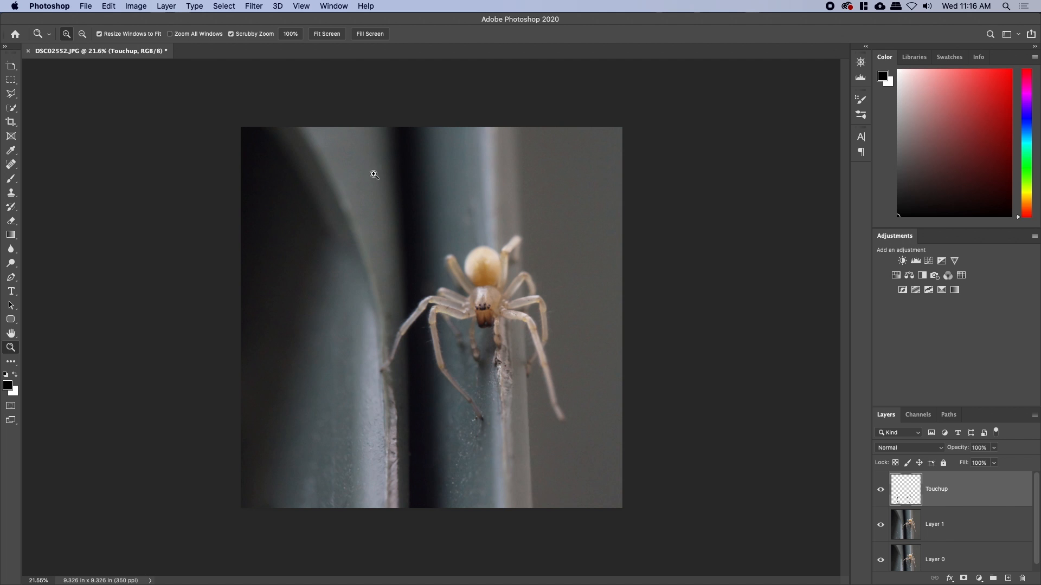
Stamp a merged copy of all visible layers onto a new layer above Touchup
{"action": "left_click_drag", "start_coordinate": [478, 311], "coordinate": [527, 302]}
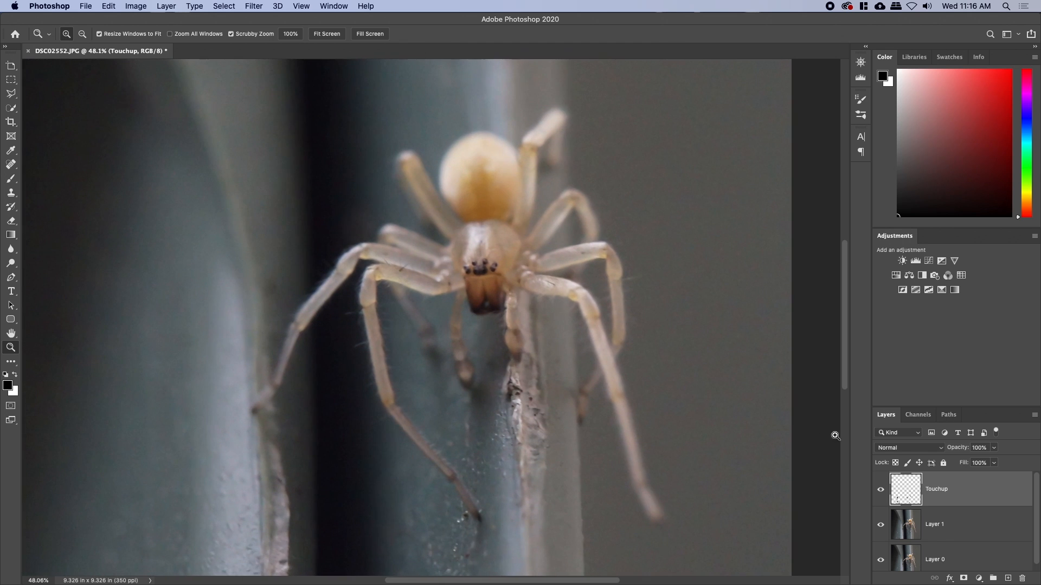
{"action": "key", "text": "alt+shift+super+e"}
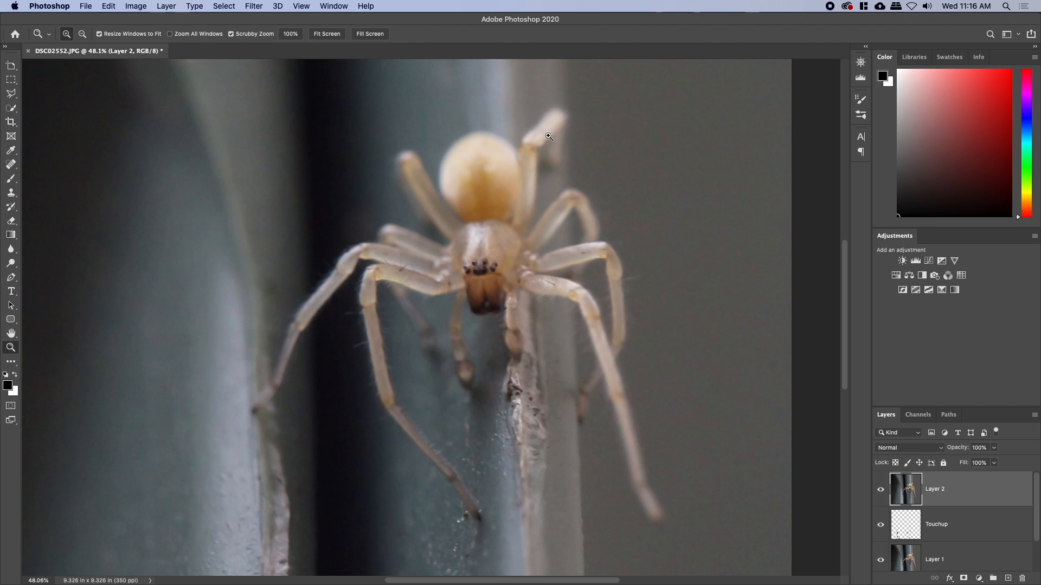
Open the Smart Sharpen filter for Layer 2 and centre its preview on the spider's face and eyes
{"action": "left_click", "coordinate": [226, 5]}
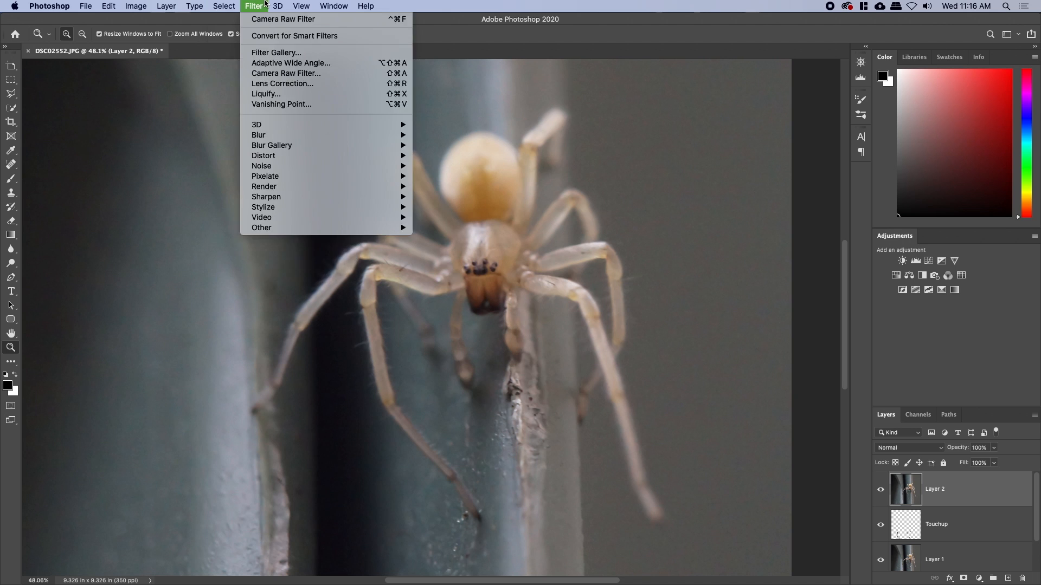
{"action": "mouse_move", "coordinate": [254, 6]}
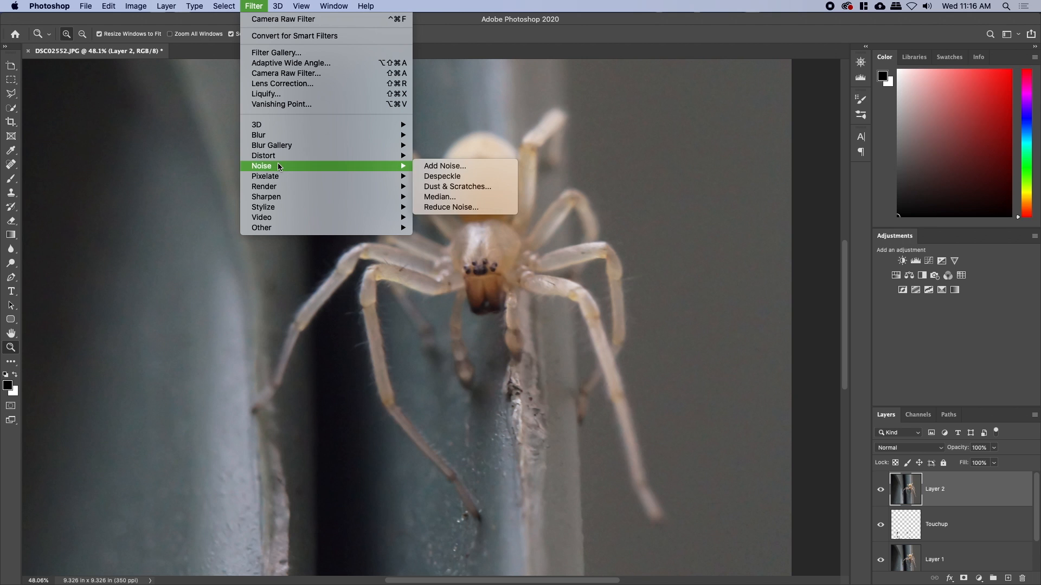
{"action": "mouse_move", "coordinate": [288, 196]}
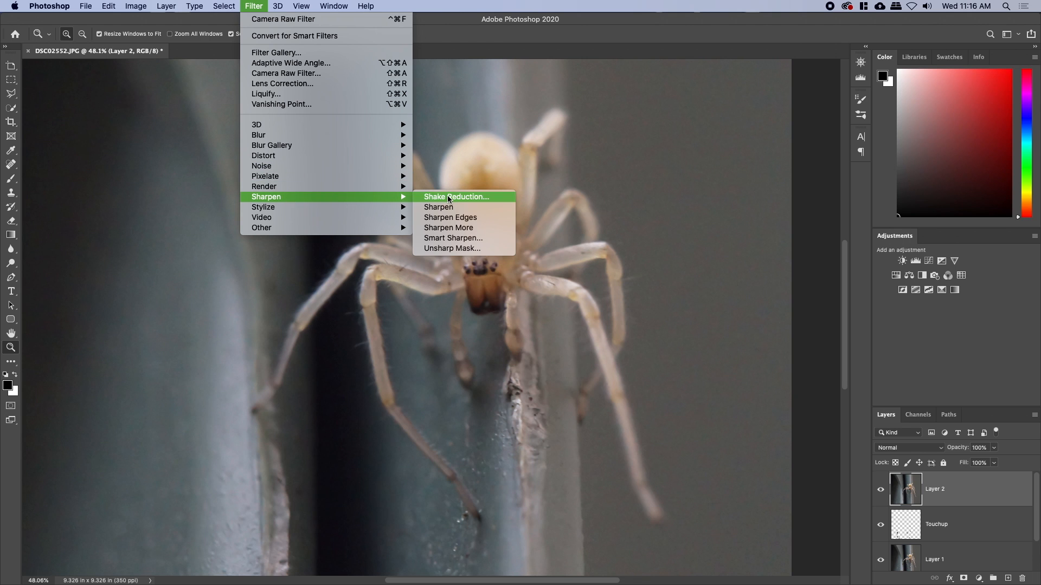
{"action": "left_click", "coordinate": [476, 237]}
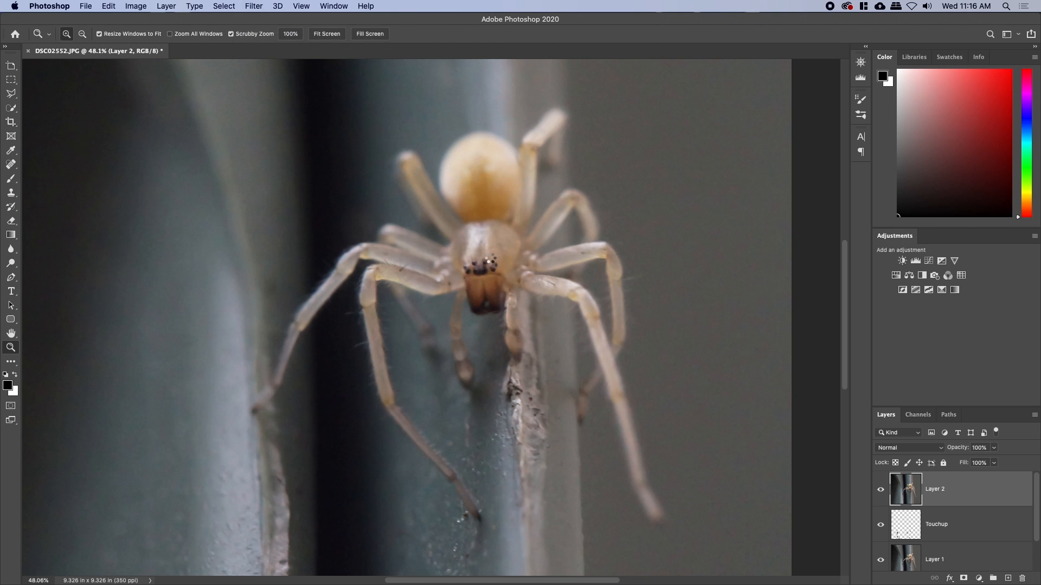
{"action": "left_click_drag", "start_coordinate": [507, 227], "coordinate": [671, 241]}
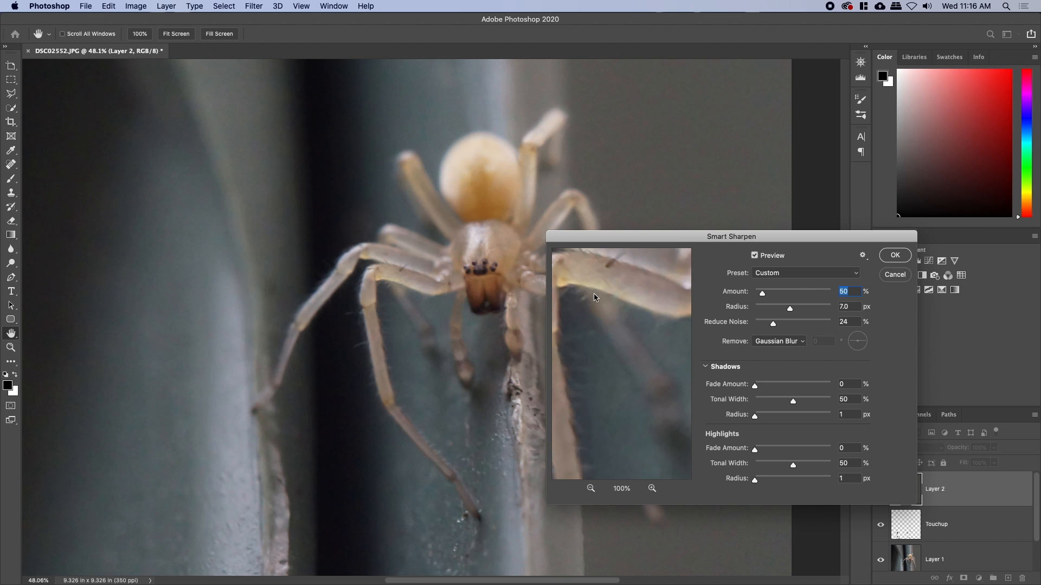
{"action": "left_click", "coordinate": [479, 278]}
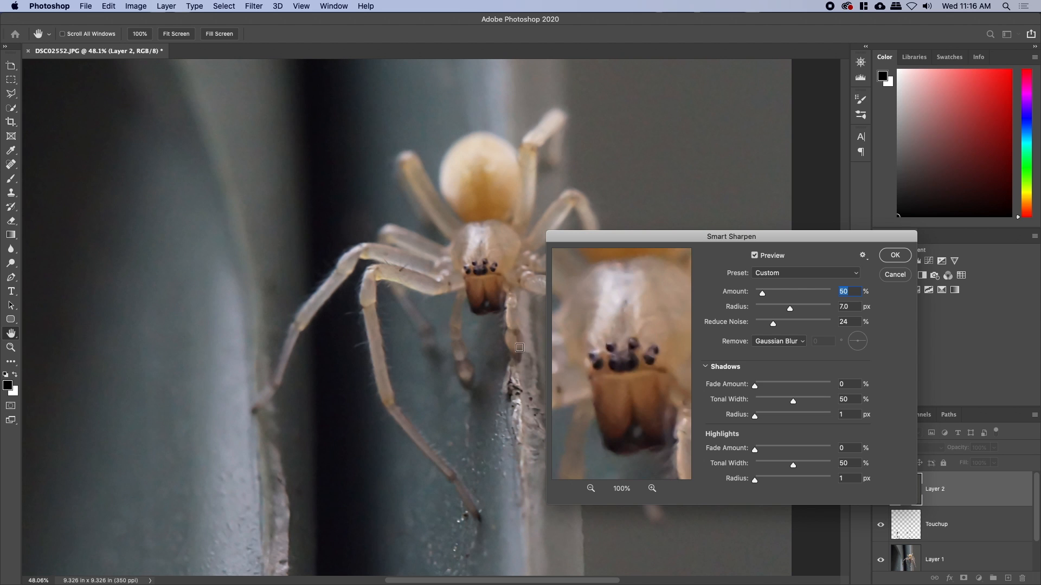
{"action": "left_click", "coordinate": [478, 276]}
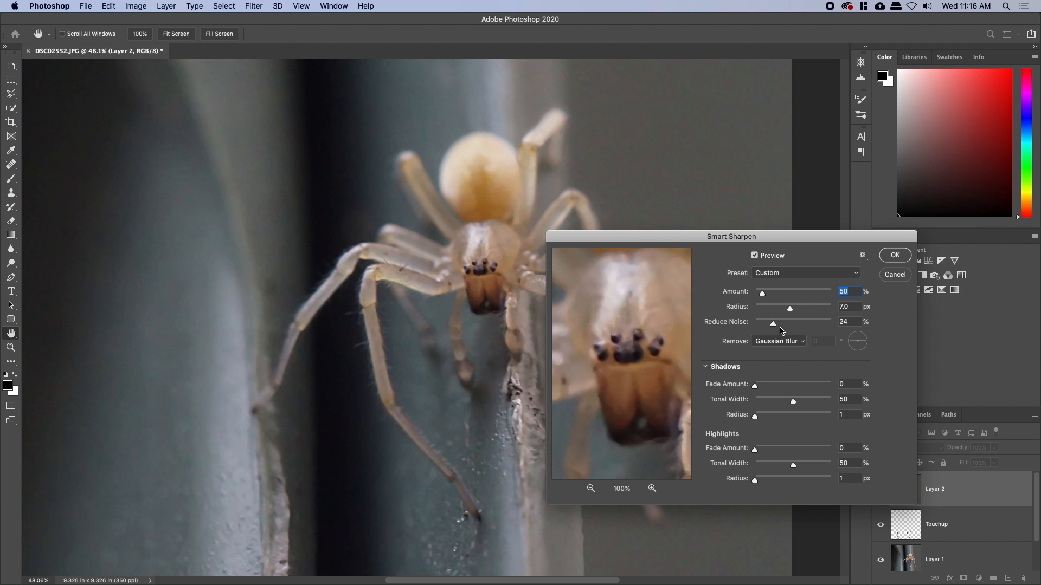
Set the Smart Sharpen amount to 142% and the radius to 10.0 px
{"action": "left_click_drag", "start_coordinate": [762, 296], "coordinate": [777, 300]}
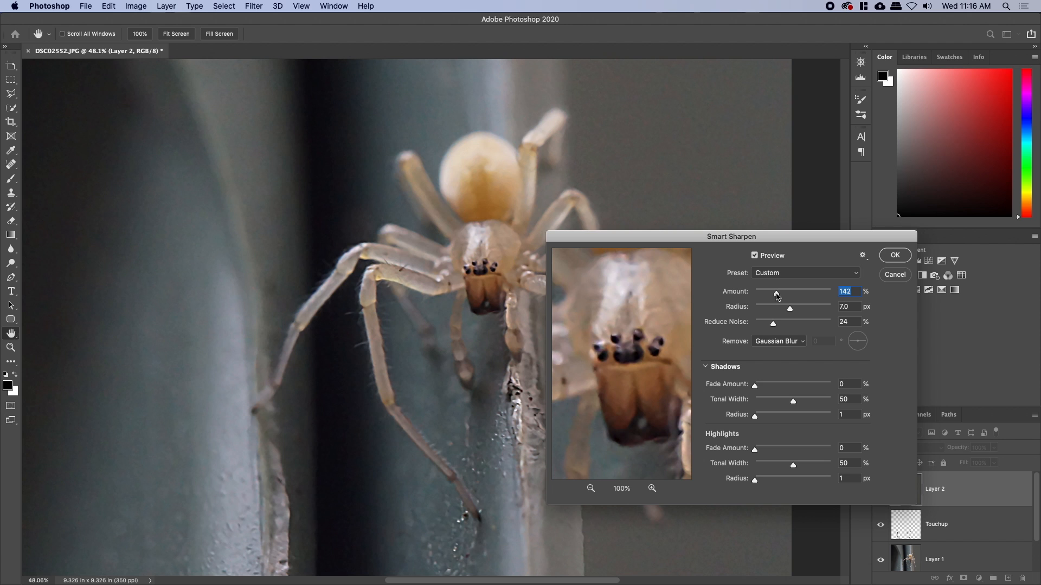
{"action": "left_click_drag", "start_coordinate": [791, 312], "coordinate": [811, 313]}
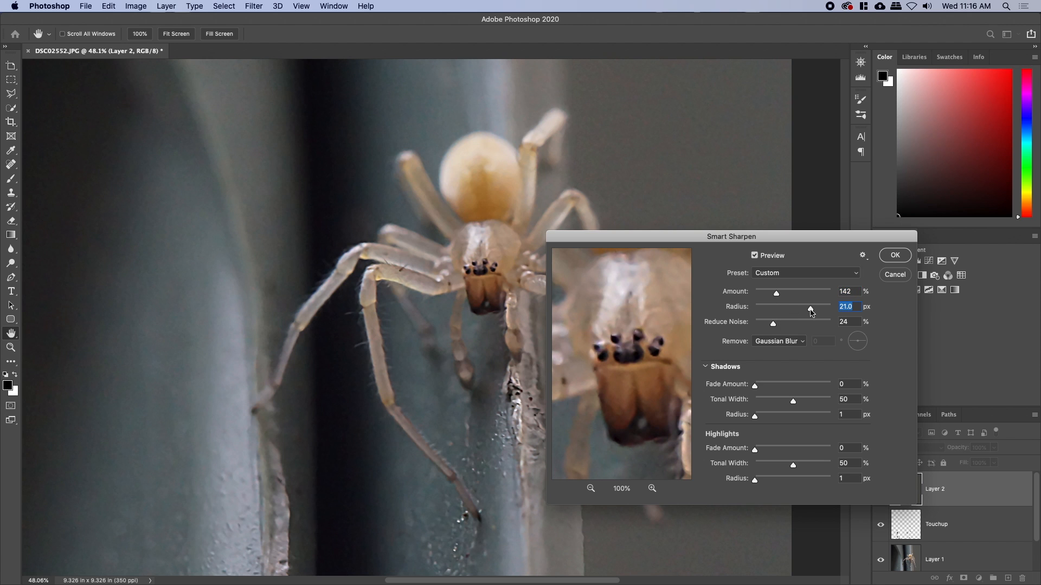
{"action": "left_click", "coordinate": [772, 309]}
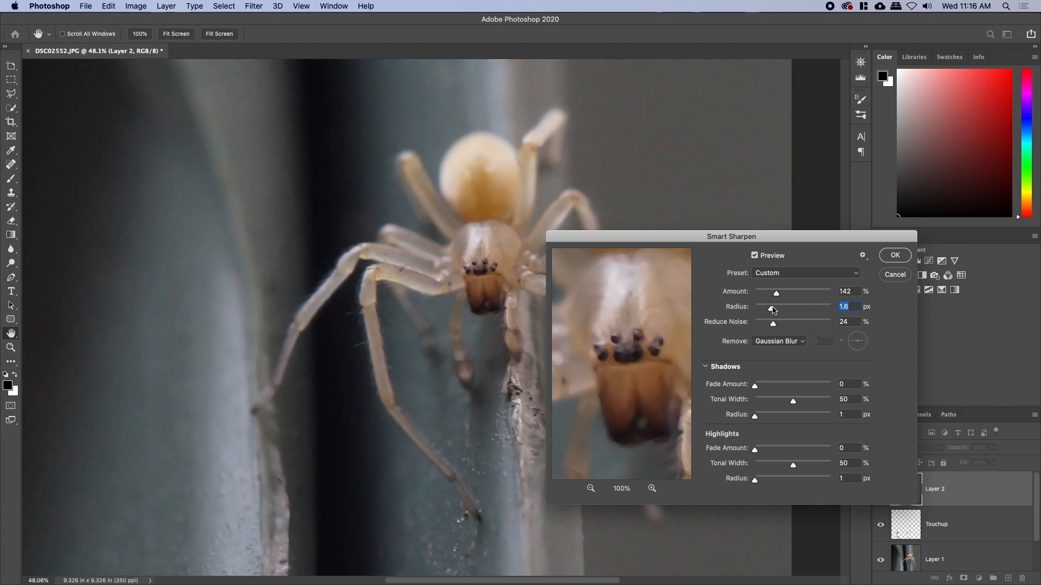
{"action": "left_click", "coordinate": [799, 309]}
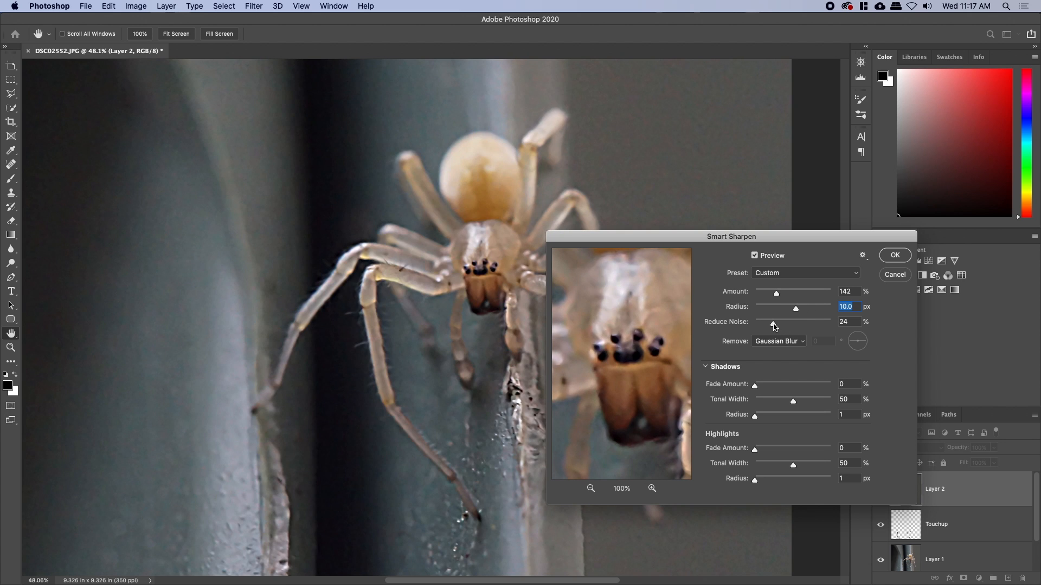
Set Smart Sharpen's noise reduction to 35% and amount to 170%, and compare the photo with the preview off and on
{"action": "left_click_drag", "start_coordinate": [777, 326], "coordinate": [798, 325]}
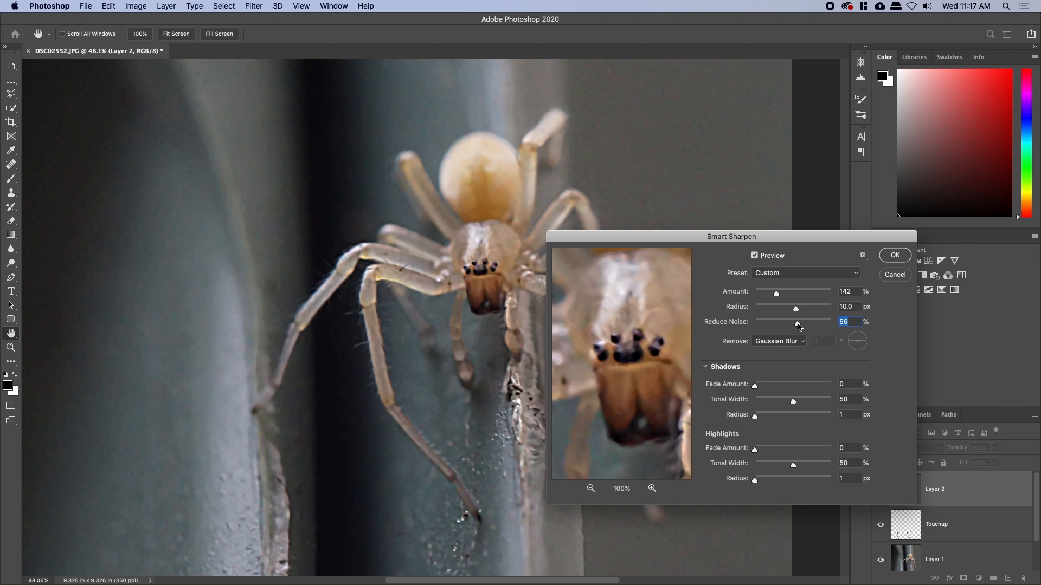
{"action": "left_click", "coordinate": [766, 324]}
{"action": "left_click", "coordinate": [817, 324]}
{"action": "left_click", "coordinate": [781, 324]}
{"action": "left_click_drag", "start_coordinate": [776, 295], "coordinate": [781, 298]}
{"action": "left_click", "coordinate": [755, 256]}
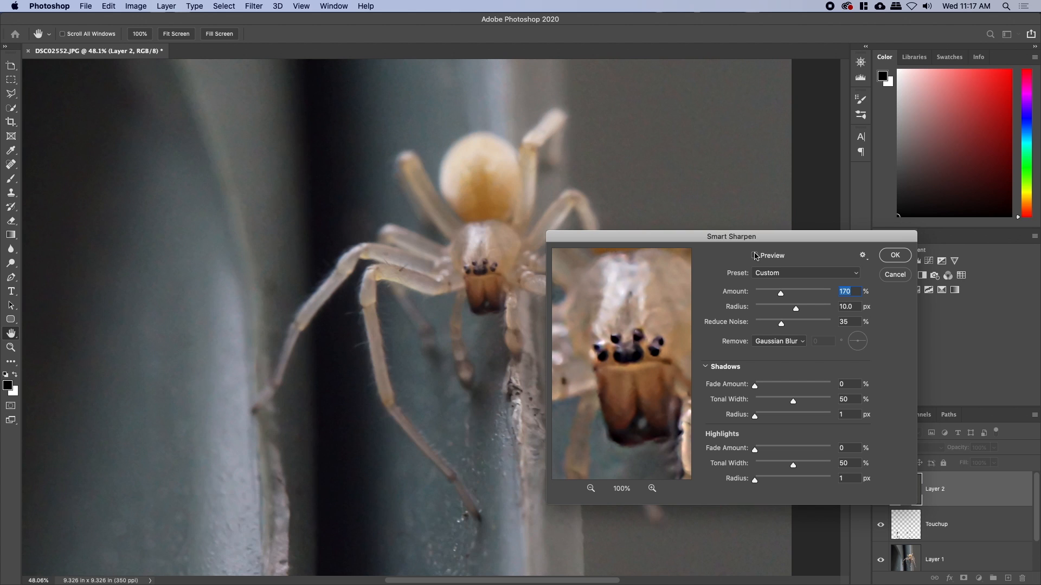
{"action": "left_click", "coordinate": [756, 256]}
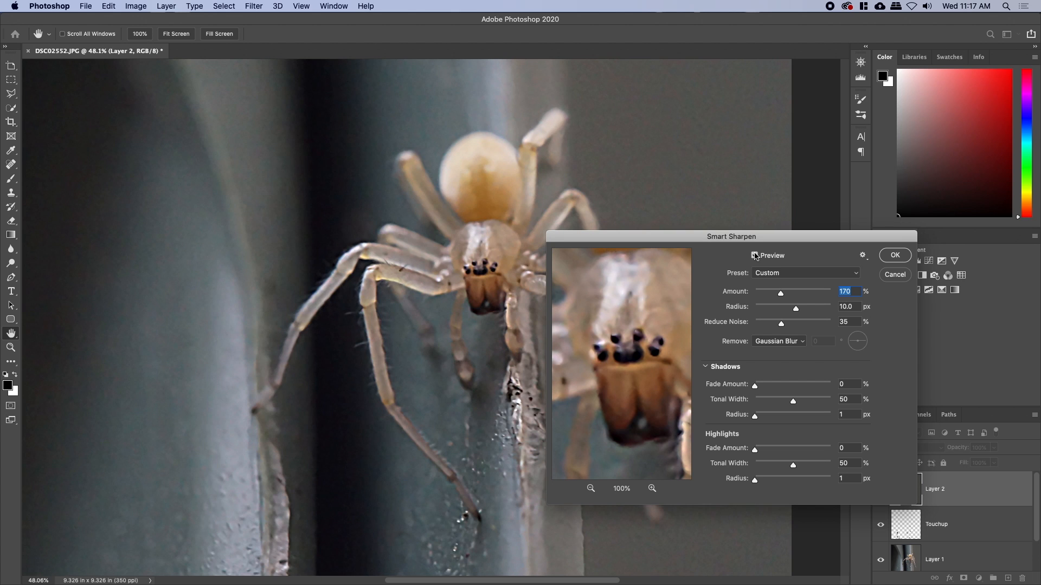
Compare the Smart Sharpen preview off and on, set the amount to 125%, apply the filter and inspect the spider up close
{"action": "left_click", "coordinate": [756, 256]}
{"action": "left_click", "coordinate": [755, 256]}
{"action": "left_click_drag", "start_coordinate": [782, 296], "coordinate": [775, 296]}
{"action": "type", "text": "125"}
{"action": "key", "text": "Return"}
{"action": "key", "text": "z"}
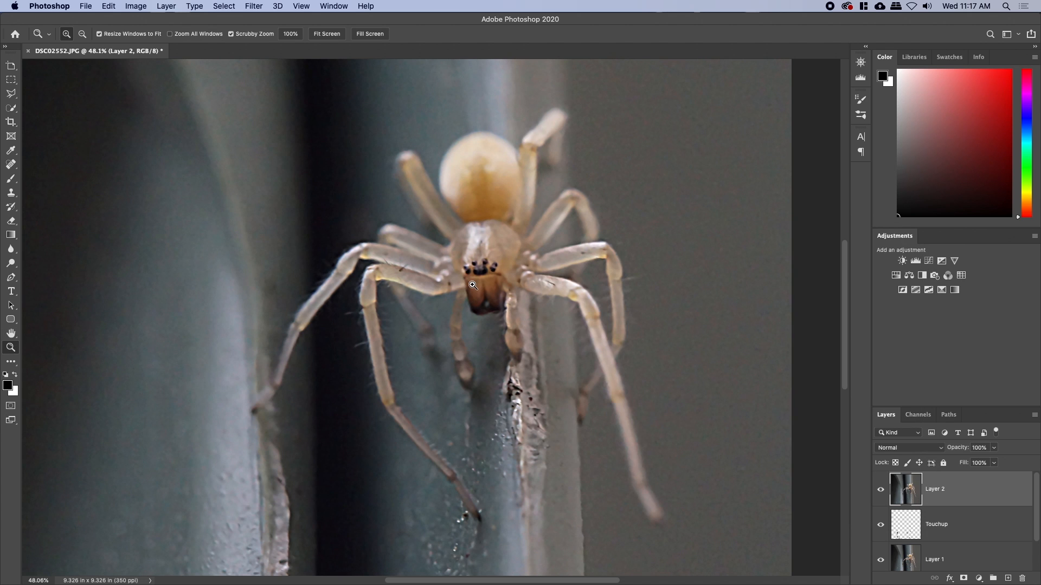
{"action": "left_click_drag", "start_coordinate": [483, 275], "coordinate": [509, 274]}
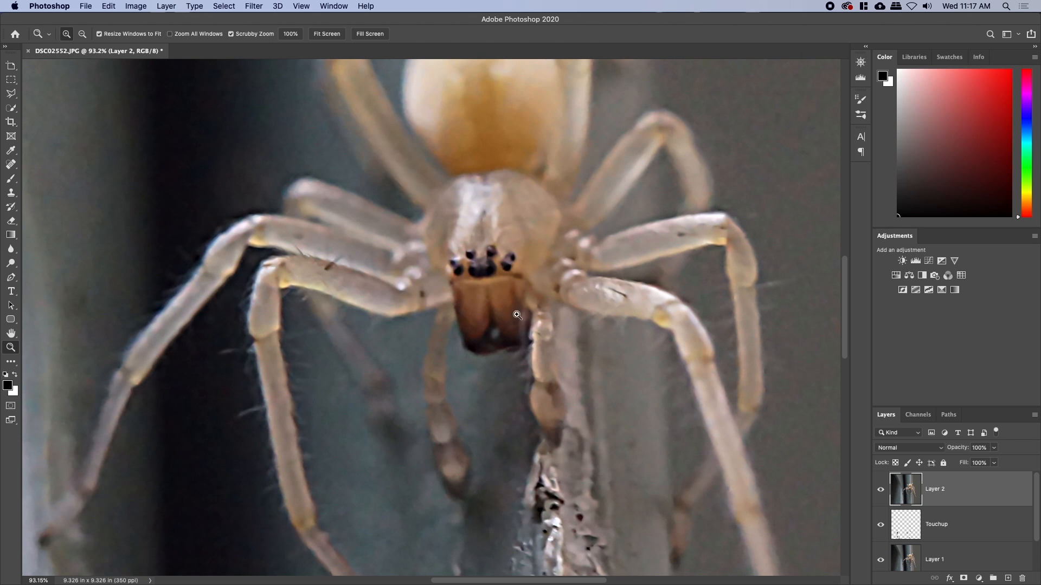
{"action": "left_click_drag", "start_coordinate": [535, 415], "coordinate": [507, 414]}
{"action": "left_click_drag", "start_coordinate": [477, 453], "coordinate": [478, 400]}
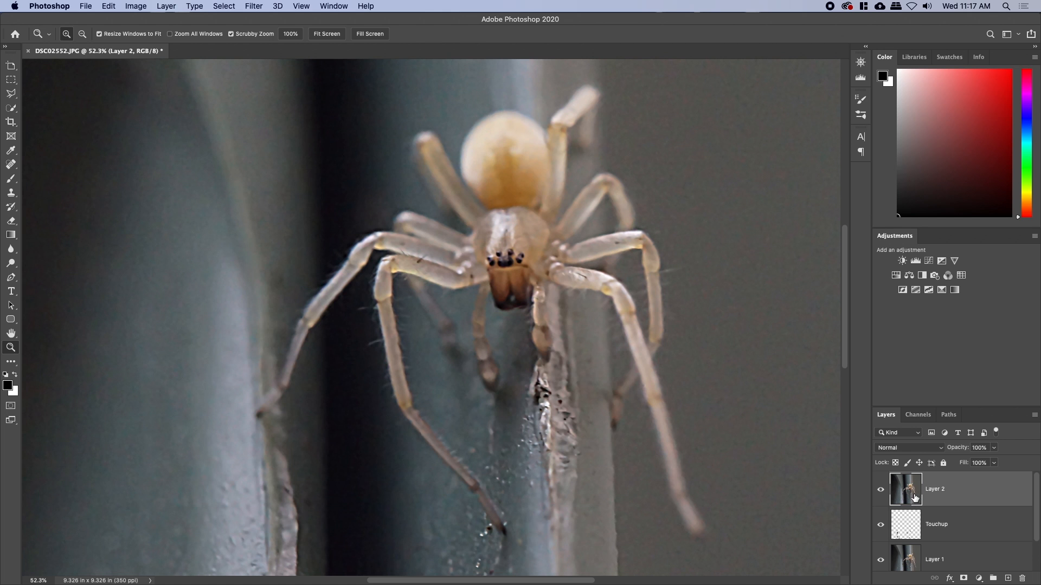
Add a black mask to Layer 2 that hides all of its sharpening
{"action": "left_click", "coordinate": [964, 577], "text": "alt"}
{"action": "left_click_drag", "start_coordinate": [696, 387], "coordinate": [788, 427]}
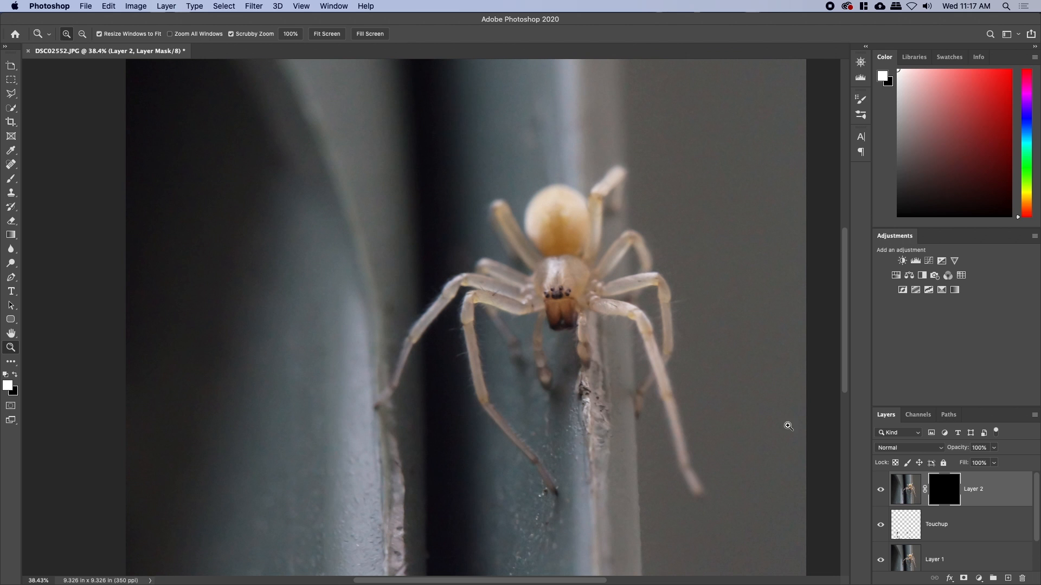
{"action": "mouse_move", "coordinate": [514, 321]}
{"action": "left_mouse_down"}
{"action": "mouse_move", "coordinate": [608, 389]}
{"action": "mouse_move", "coordinate": [558, 364]}
{"action": "left_mouse_up"}
Paint white on Layer 2's mask over the spider's head and abdomen with a large brush at 20% flow
{"action": "key", "text": "b"}
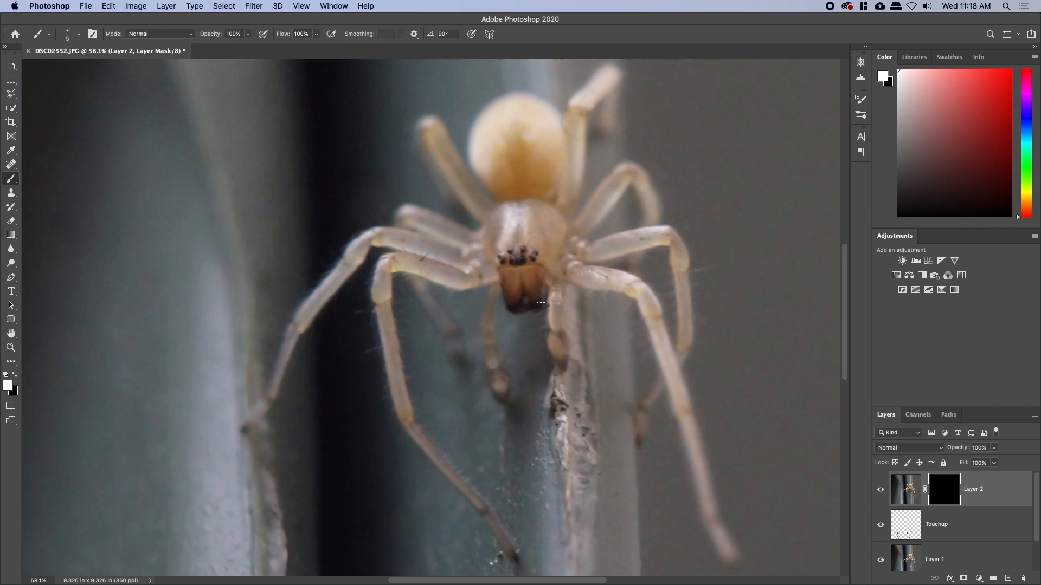
{"action": "right_click", "coordinate": [505, 290]}
{"action": "left_click_drag", "start_coordinate": [571, 336], "coordinate": [527, 341]}
{"action": "key", "text": "Return"}
{"action": "key", "text": "bracketright"}
{"action": "key", "text": "bracketright"}
{"action": "key", "text": "bracketright"}
{"action": "key", "text": "bracketright"}
{"action": "key", "text": "bracketright"}
{"action": "key", "text": "bracketright"}
{"action": "key", "text": "bracketright"}
{"action": "key", "text": "bracketright"}
{"action": "key", "text": "bracketright"}
{"action": "key", "text": "bracketright"}
{"action": "key", "text": "bracketright"}
{"action": "key", "text": "bracketright"}
{"action": "mouse_move", "coordinate": [522, 249]}
{"action": "left_mouse_down"}
{"action": "mouse_move", "coordinate": [533, 255]}
{"action": "mouse_move", "coordinate": [524, 275]}
{"action": "mouse_move", "coordinate": [534, 293]}
{"action": "mouse_move", "coordinate": [544, 254]}
{"action": "mouse_move", "coordinate": [499, 254]}
{"action": "left_mouse_up"}
Reduce the brush to 80 px and paint white on the mask along the front legs, raising the flow to 40%
{"action": "key", "text": "bracketleft"}
{"action": "key", "text": "bracketleft"}
{"action": "key", "text": "bracketleft"}
{"action": "key", "text": "bracketleft"}
{"action": "key", "text": "bracketleft"}
{"action": "key", "text": "bracketleft"}
{"action": "key", "text": "bracketleft"}
{"action": "key", "text": "bracketleft"}
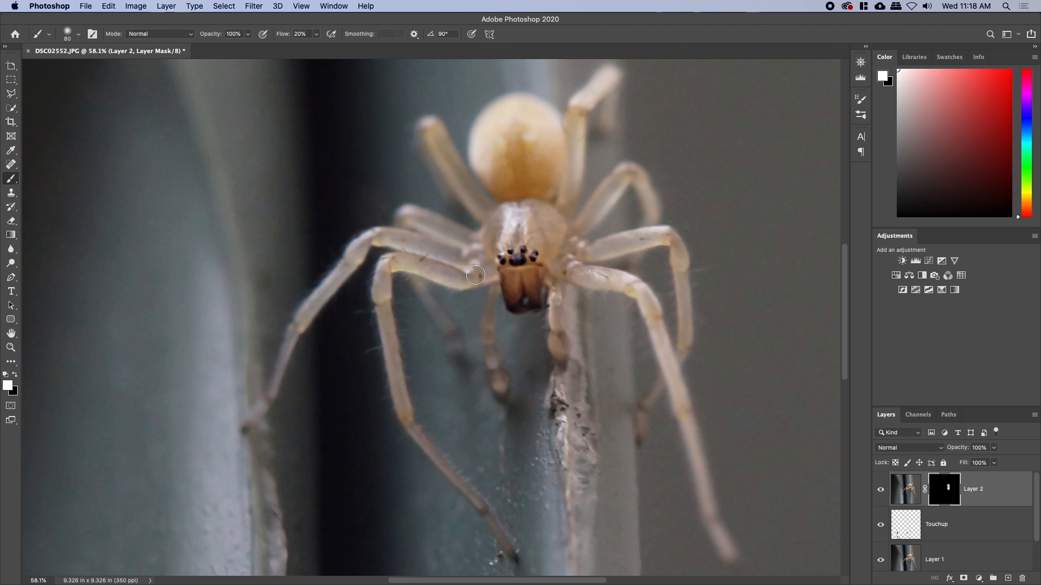
{"action": "mouse_move", "coordinate": [432, 268]}
{"action": "left_mouse_down"}
{"action": "mouse_move", "coordinate": [387, 260]}
{"action": "mouse_move", "coordinate": [383, 293]}
{"action": "mouse_move", "coordinate": [403, 418]}
{"action": "mouse_move", "coordinate": [416, 438]}
{"action": "left_mouse_up"}
{"action": "key", "text": "shift+4"}
{"action": "mouse_move", "coordinate": [560, 274]}
{"action": "left_mouse_down"}
{"action": "mouse_move", "coordinate": [648, 297]}
{"action": "mouse_move", "coordinate": [683, 414]}
{"action": "left_mouse_up"}
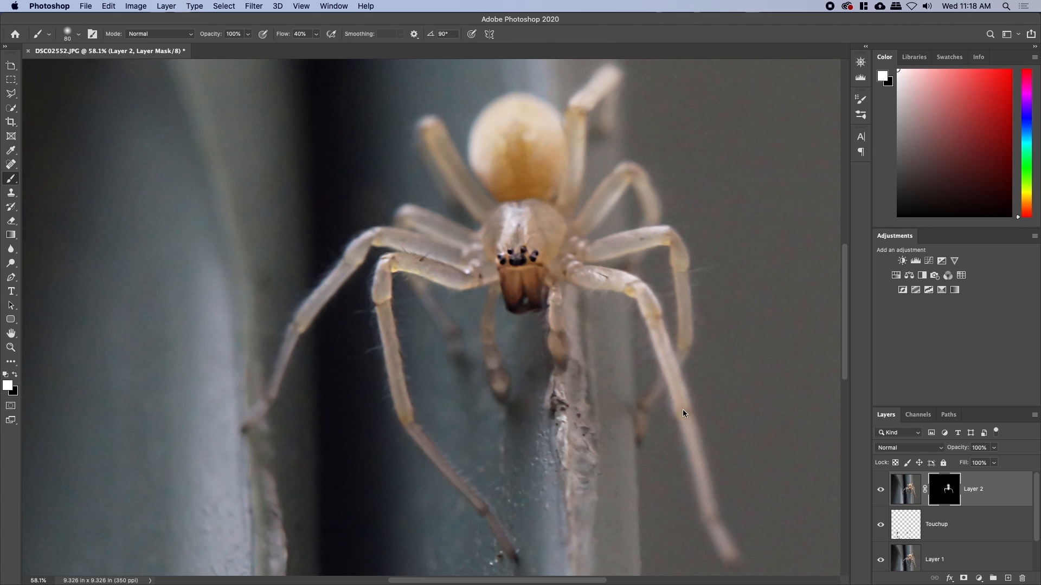
Paint white on Layer 2's mask along the spider's remaining legs at 40% flow, adapting the brush size to each leg's thickness
{"action": "key", "text": "bracketleft"}
{"action": "key", "text": "bracketleft"}
{"action": "left_click_drag", "start_coordinate": [710, 519], "coordinate": [680, 358]}
{"action": "key", "text": "bracketright"}
{"action": "key", "text": "bracketright"}
{"action": "key", "text": "bracketleft"}
{"action": "key", "text": "bracketright"}
{"action": "key", "text": "bracketleft"}
{"action": "key", "text": "bracketleft"}
{"action": "key", "text": "bracketright"}
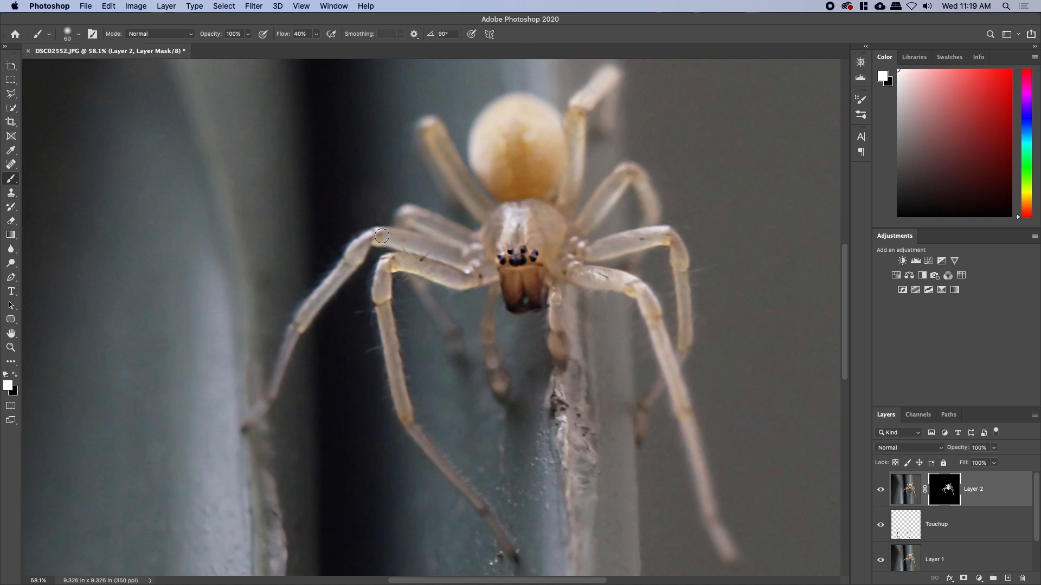
{"action": "key", "text": "bracketright"}
{"action": "key", "text": "bracketright"}
{"action": "key", "text": "bracketright"}
{"action": "key", "text": "bracketleft"}
{"action": "key", "text": "bracketleft"}
{"action": "key", "text": "bracketleft"}
{"action": "key", "text": "bracketleft"}
Compare the photo with Layer 2 hidden and shown, and examine its mask on its own for uneven coverage
{"action": "left_click", "coordinate": [881, 490]}
{"action": "left_click", "coordinate": [881, 490]}
{"action": "left_click", "coordinate": [947, 497], "text": "alt"}
{"action": "key", "text": "z"}
{"action": "mouse_move", "coordinate": [672, 348]}
{"action": "left_mouse_down"}
{"action": "mouse_move", "coordinate": [643, 344]}
{"action": "mouse_move", "coordinate": [668, 342]}
{"action": "left_mouse_up"}
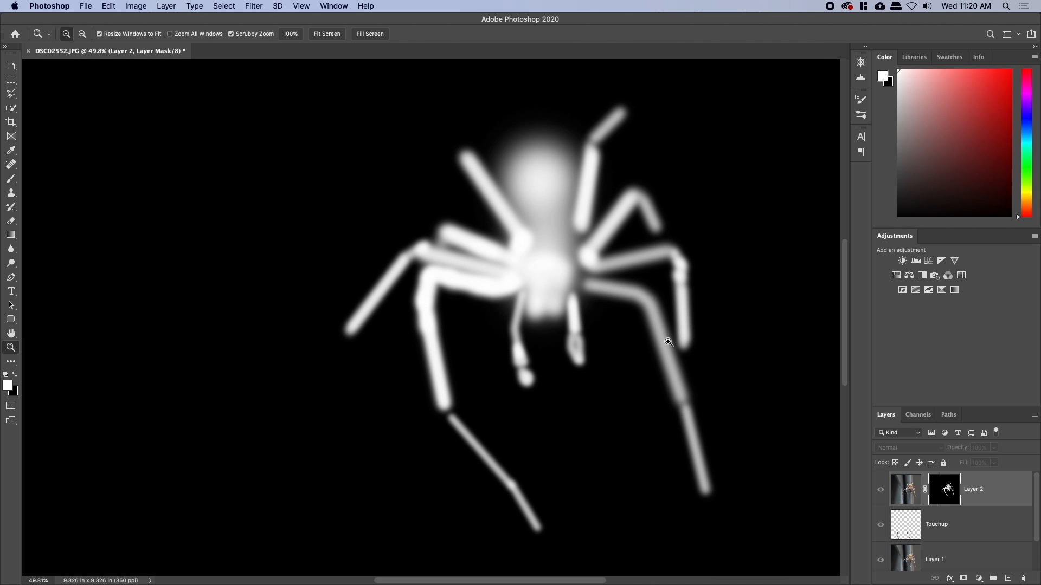
{"action": "left_click", "coordinate": [944, 490], "text": "alt"}
{"action": "left_click_drag", "start_coordinate": [732, 288], "coordinate": [652, 249]}
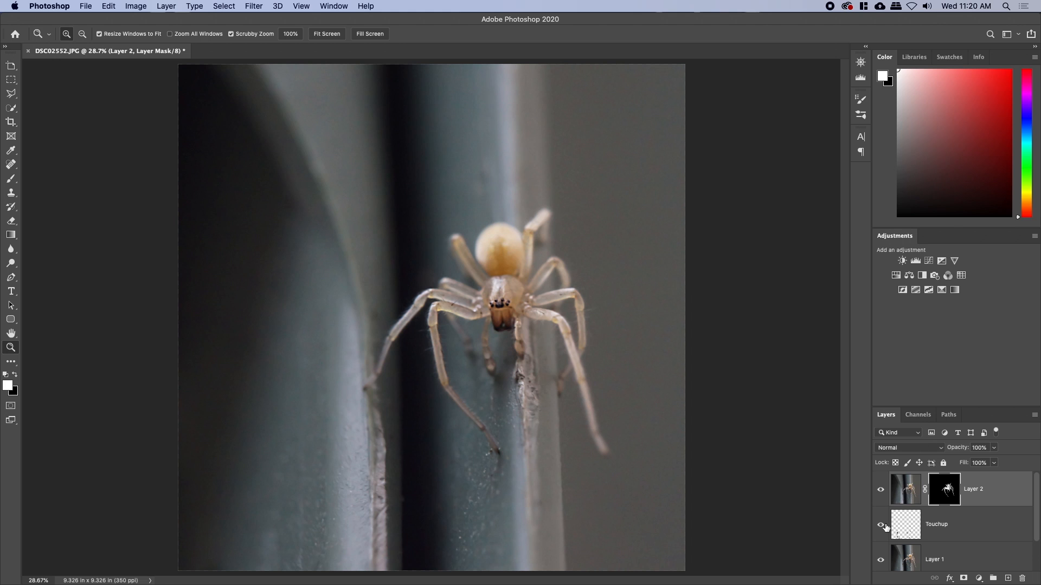
Add a Curves adjustment layer above Layer 2 and shape an S-curve with a shadow point at input 79, output 60
{"action": "scroll", "coordinate": [895, 563], "scroll_direction": "down", "scroll_amount": 2}
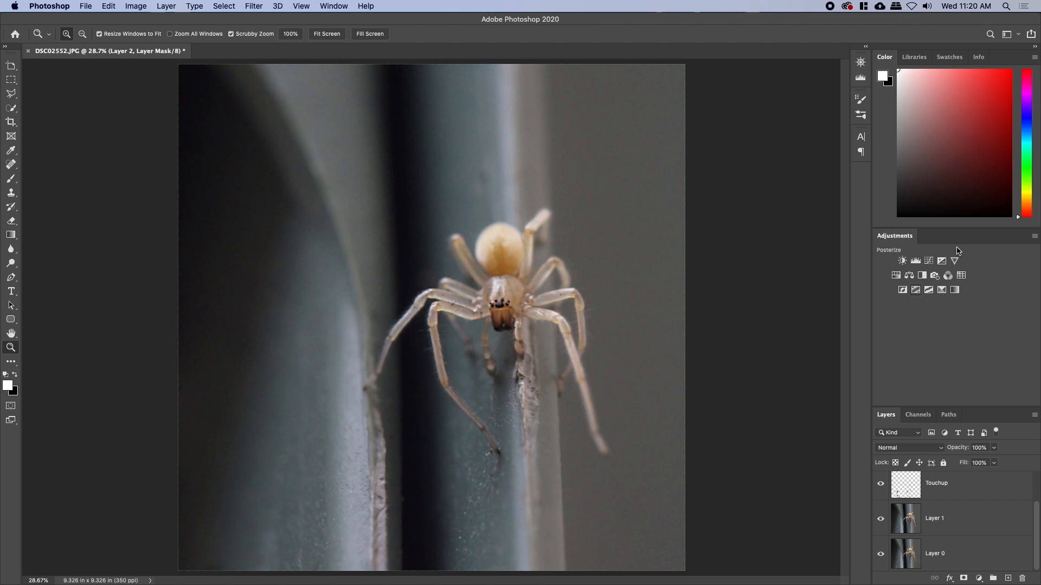
{"action": "left_click", "coordinate": [945, 478]}
{"action": "scroll", "coordinate": [951, 488], "scroll_direction": "up", "scroll_amount": 1}
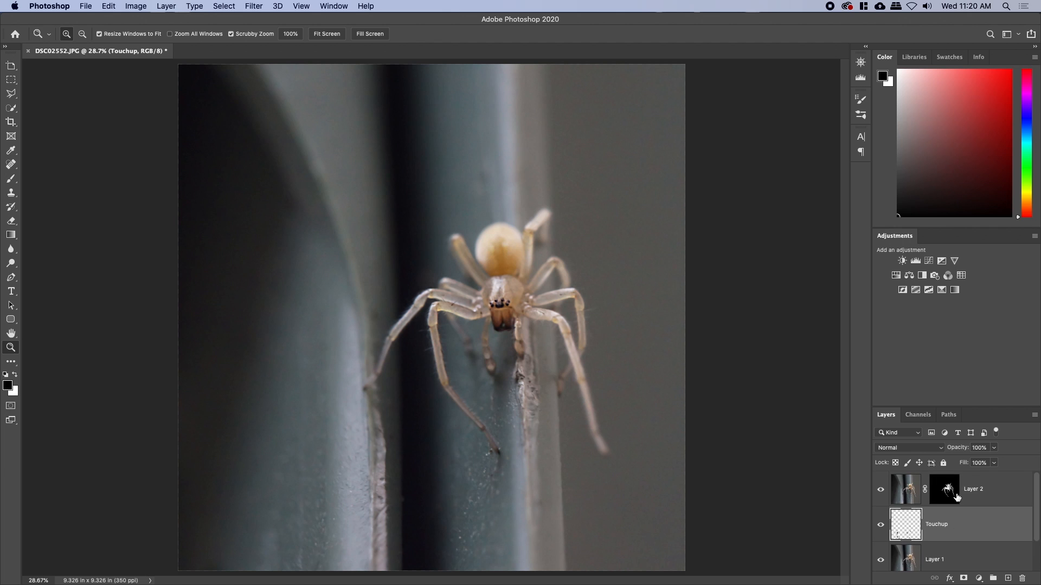
{"action": "left_click", "coordinate": [976, 494]}
{"action": "left_click", "coordinate": [929, 261]}
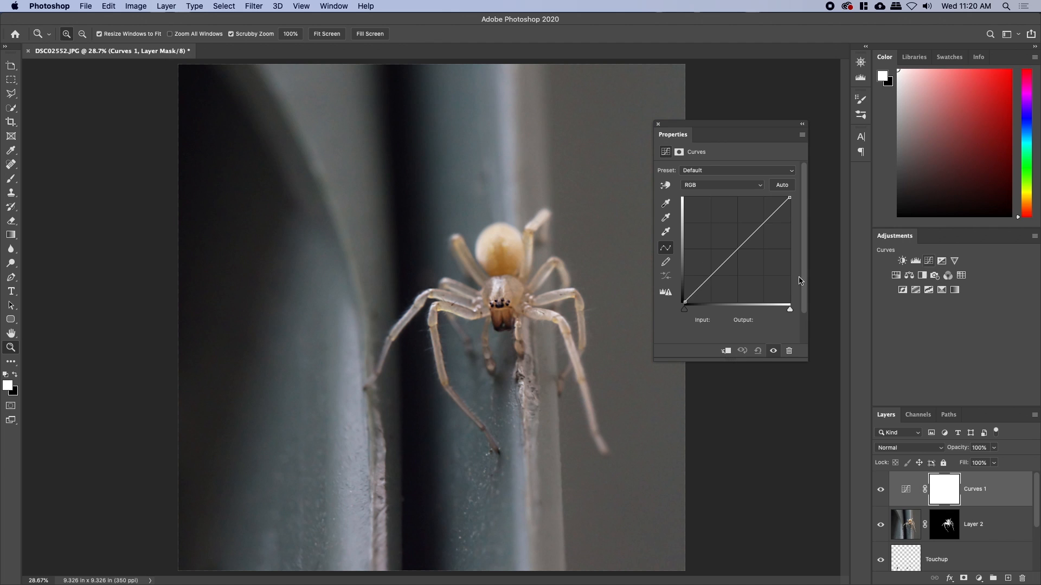
{"action": "mouse_move", "coordinate": [770, 219]}
{"action": "left_mouse_down"}
{"action": "mouse_move", "coordinate": [767, 230]}
{"action": "mouse_move", "coordinate": [766, 218]}
{"action": "left_mouse_up"}
{"action": "left_click_drag", "start_coordinate": [711, 265], "coordinate": [717, 278]}
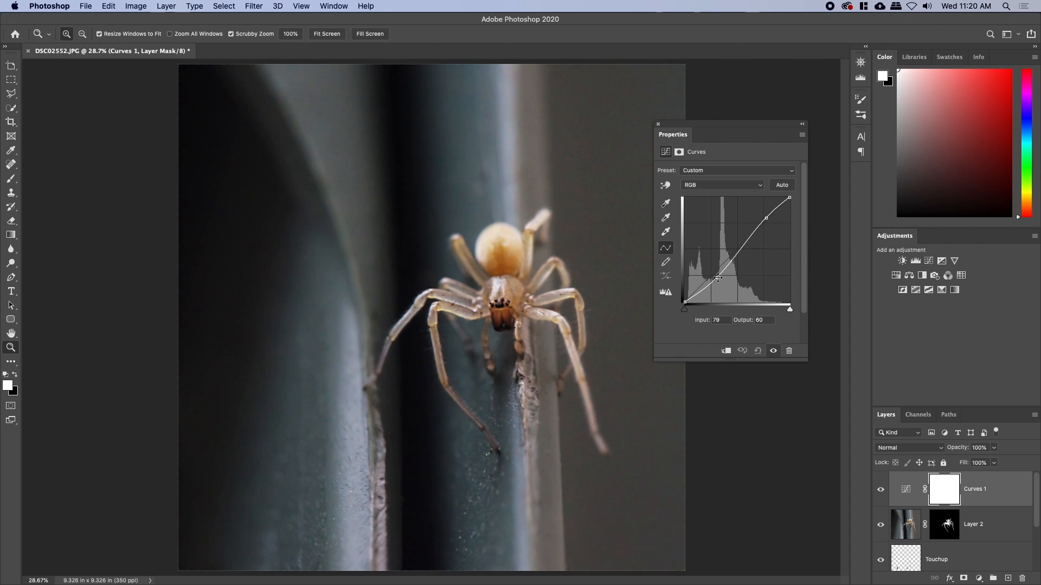
Set the Curves layer's blend mode to Luminosity, its highlight point to input 191, output 210, and its black point to input 36
{"action": "left_click", "coordinate": [884, 453]}
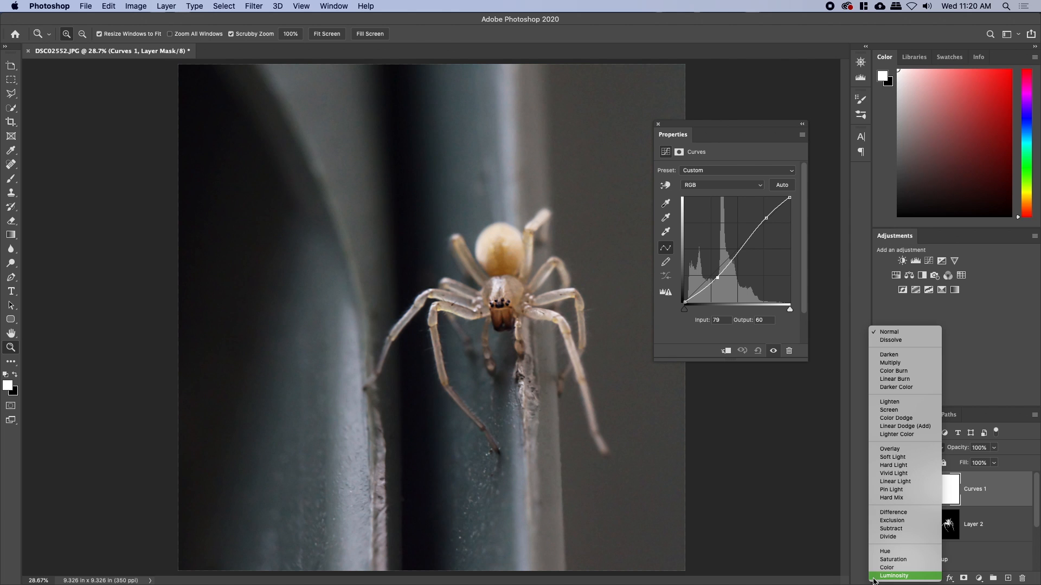
{"action": "left_click", "coordinate": [894, 576]}
{"action": "left_click_drag", "start_coordinate": [508, 264], "coordinate": [527, 279]}
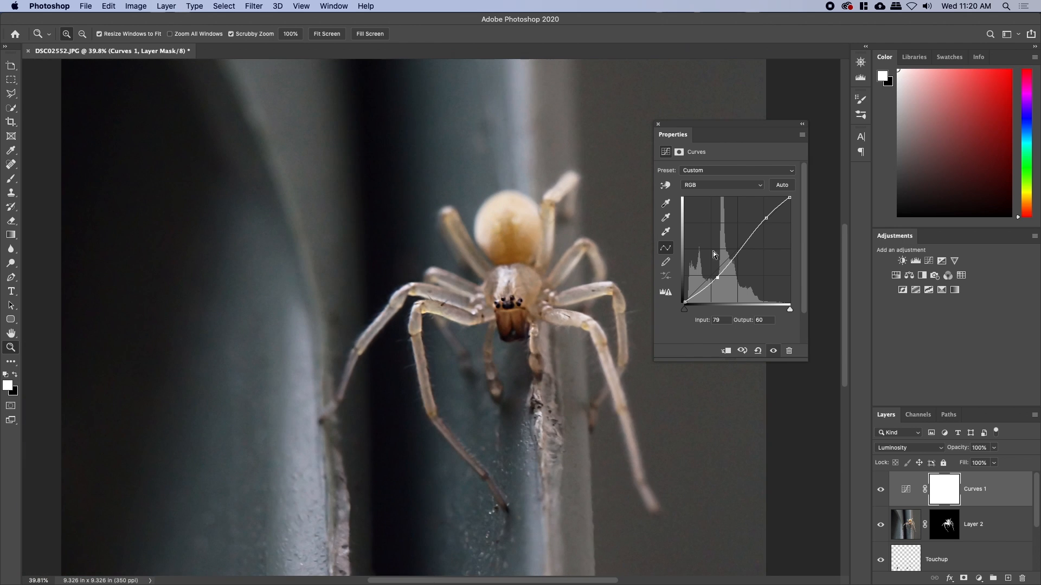
{"action": "left_click_drag", "start_coordinate": [763, 215], "coordinate": [762, 214]}
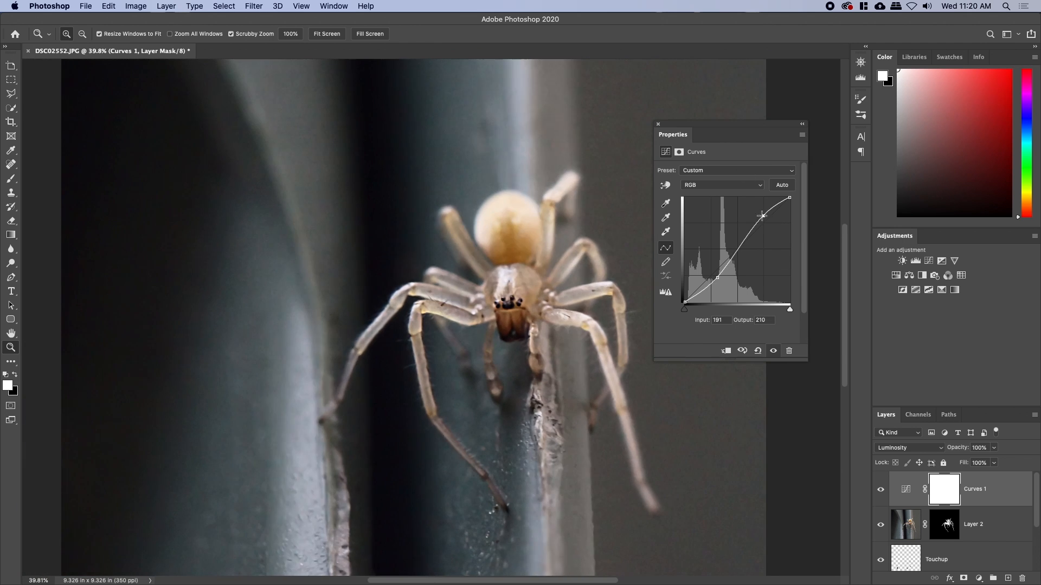
{"action": "left_click_drag", "start_coordinate": [719, 277], "coordinate": [702, 310]}
Compare the whole photo with the Curves adjustment hidden and shown, and close its properties
{"action": "left_click_drag", "start_coordinate": [534, 328], "coordinate": [504, 328]}
{"action": "left_click", "coordinate": [880, 492]}
{"action": "left_click", "coordinate": [880, 492]}
{"action": "left_click", "coordinate": [881, 492]}
{"action": "left_click", "coordinate": [880, 492]}
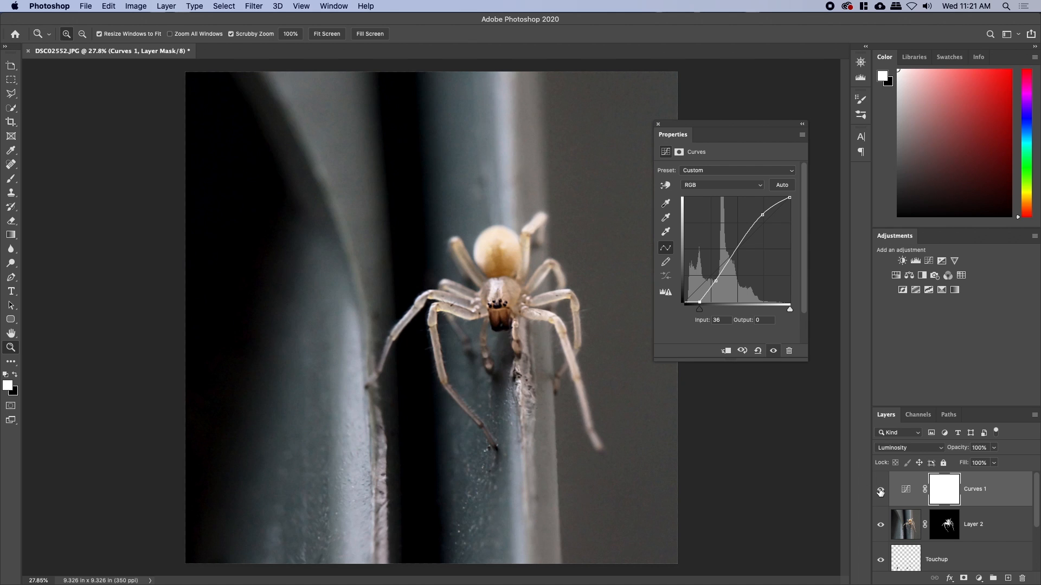
{"action": "left_click_drag", "start_coordinate": [475, 315], "coordinate": [497, 316]}
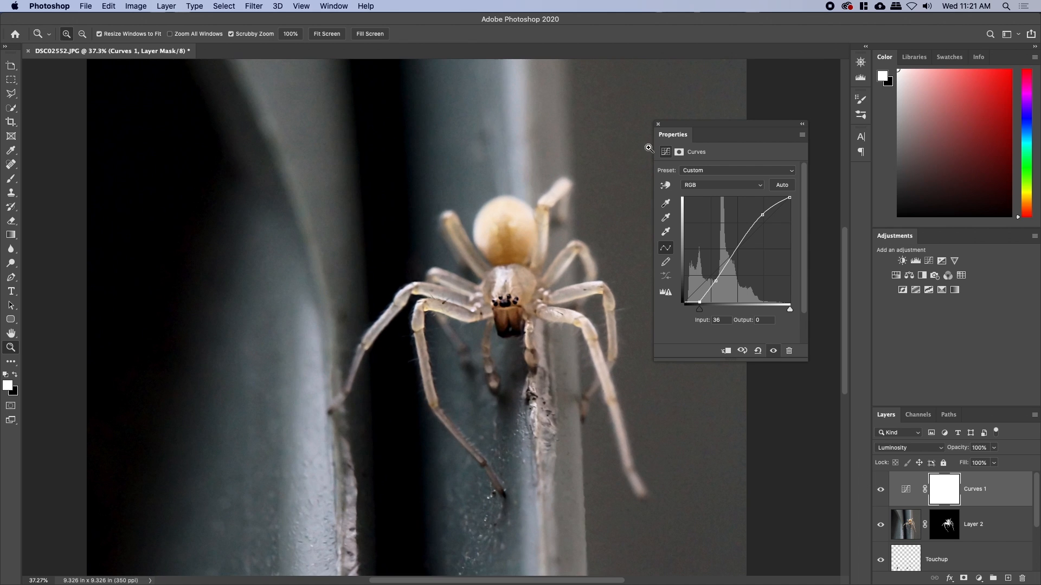
{"action": "left_click", "coordinate": [657, 125]}
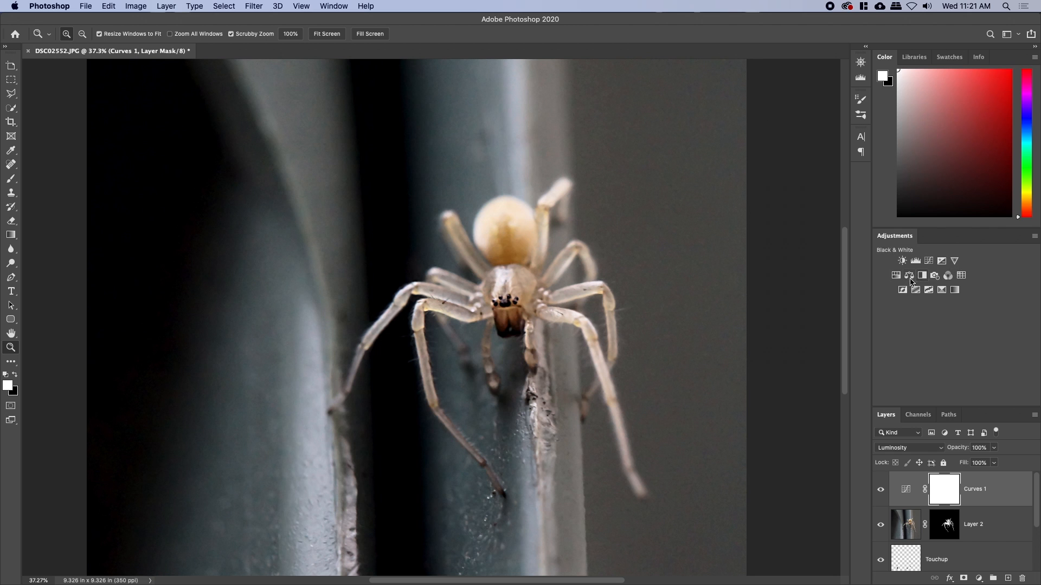
Add a Gradient Map adjustment layer above Curves 1
{"action": "scroll", "coordinate": [981, 505], "scroll_direction": "down", "scroll_amount": 3}
{"action": "scroll", "coordinate": [980, 507], "scroll_direction": "up", "scroll_amount": 3}
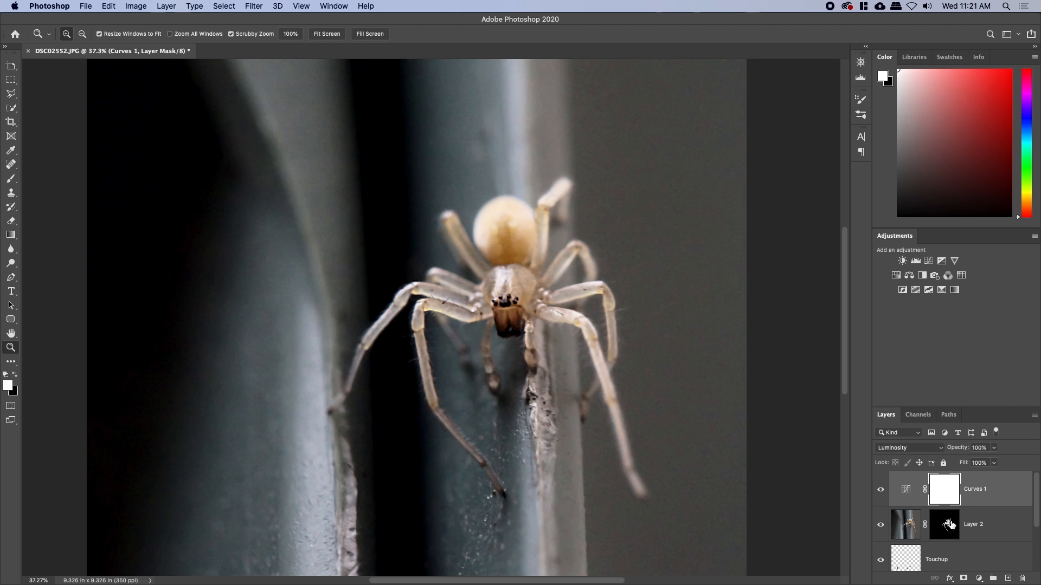
{"action": "left_click", "coordinate": [950, 579]}
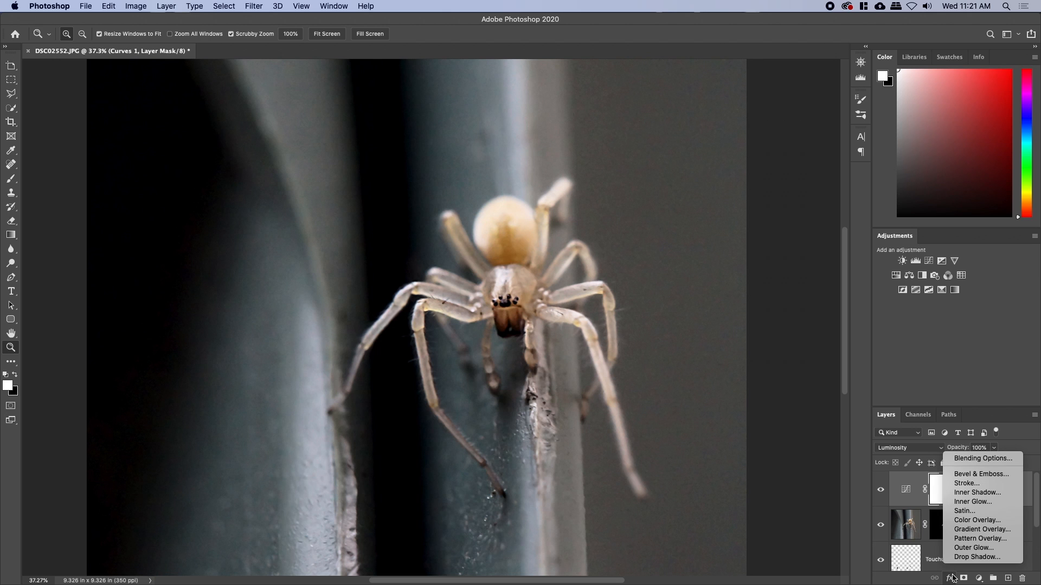
{"action": "left_click", "coordinate": [968, 576]}
{"action": "left_click", "coordinate": [978, 579]}
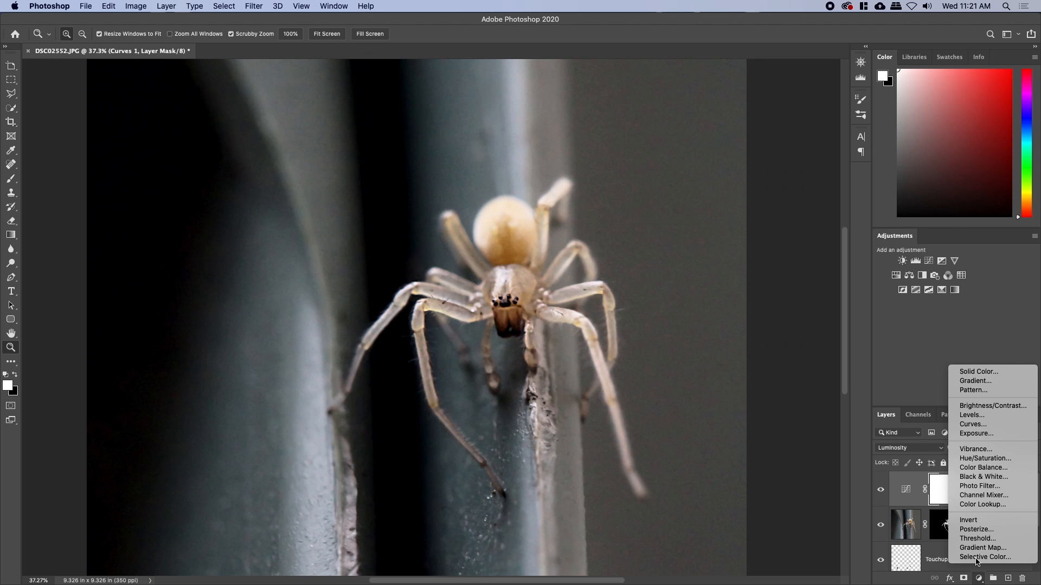
{"action": "left_click", "coordinate": [976, 548]}
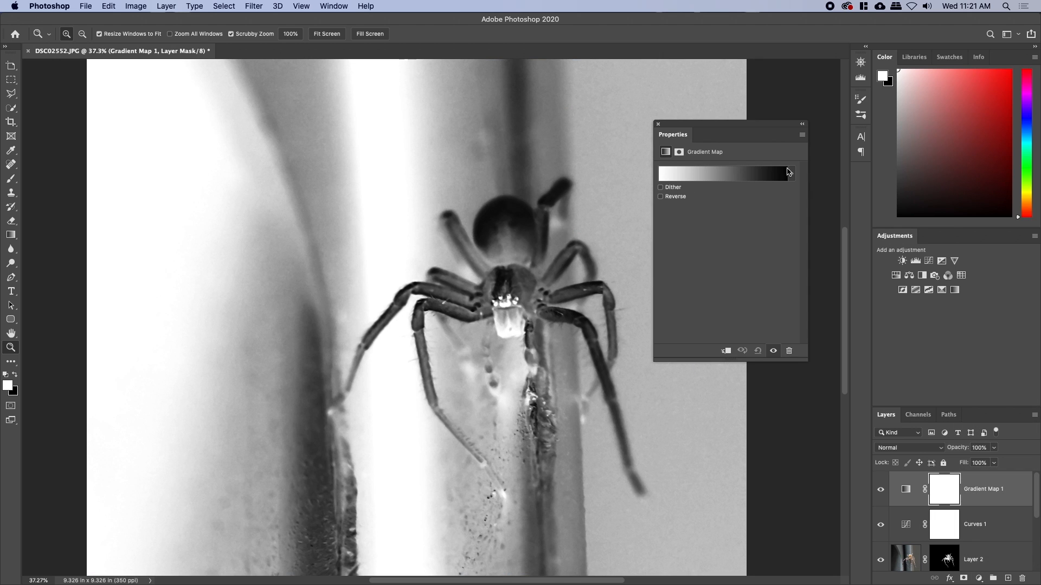
Edit the gradient map's colour stops so the gradient runs from black at 0% to white at the other end
{"action": "left_click", "coordinate": [787, 172]}
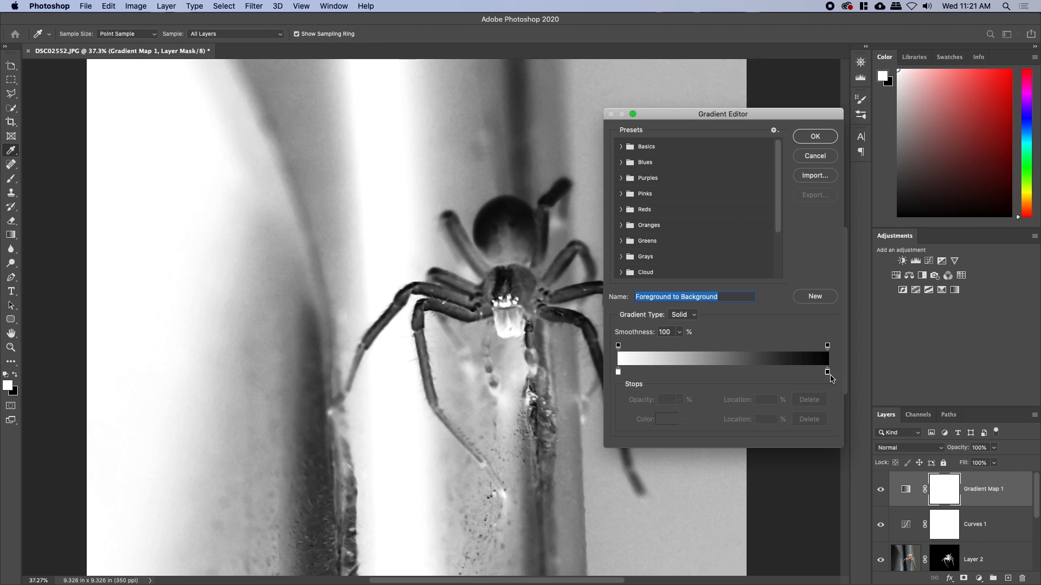
{"action": "mouse_move", "coordinate": [829, 376]}
{"action": "left_mouse_down"}
{"action": "mouse_move", "coordinate": [676, 377]}
{"action": "mouse_move", "coordinate": [781, 391]}
{"action": "mouse_move", "coordinate": [827, 375]}
{"action": "left_mouse_up"}
{"action": "left_click", "coordinate": [618, 373]}
{"action": "left_click_drag", "start_coordinate": [675, 373], "coordinate": [615, 374]}
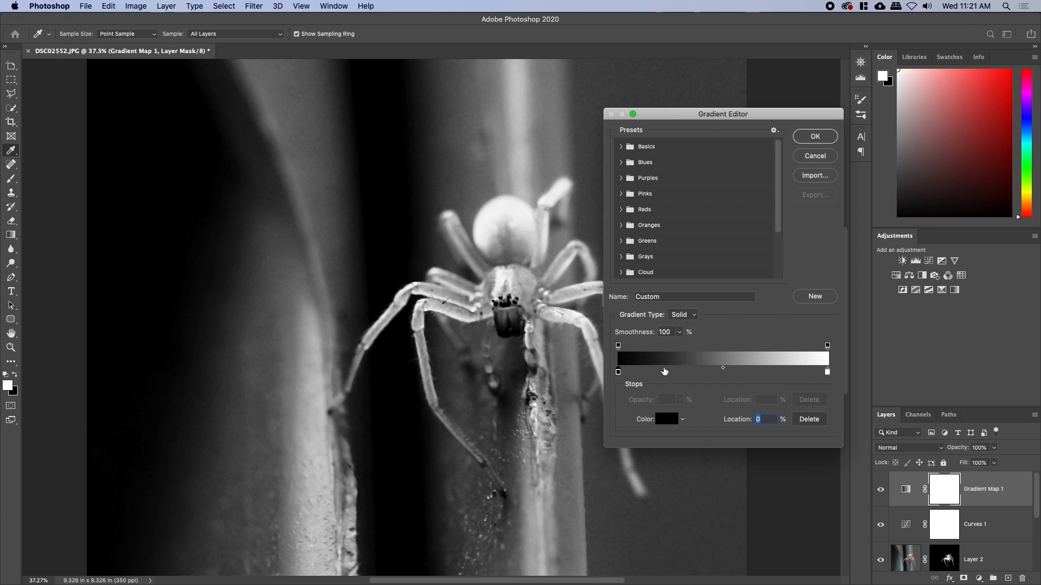
Change the gradient's black stop to the dark teal 061415
{"action": "double_click", "coordinate": [618, 373]}
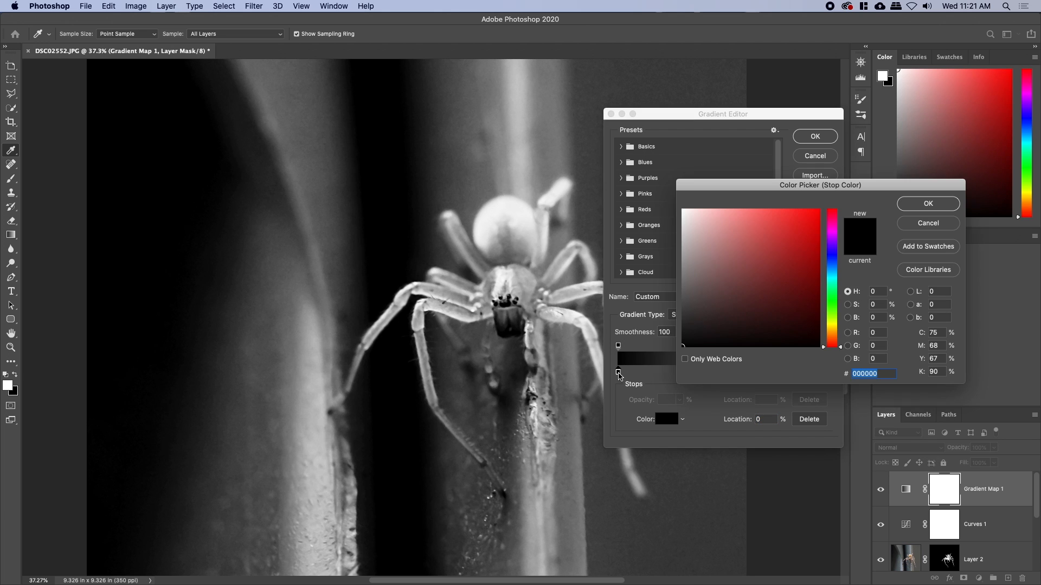
{"action": "left_click", "coordinate": [832, 270]}
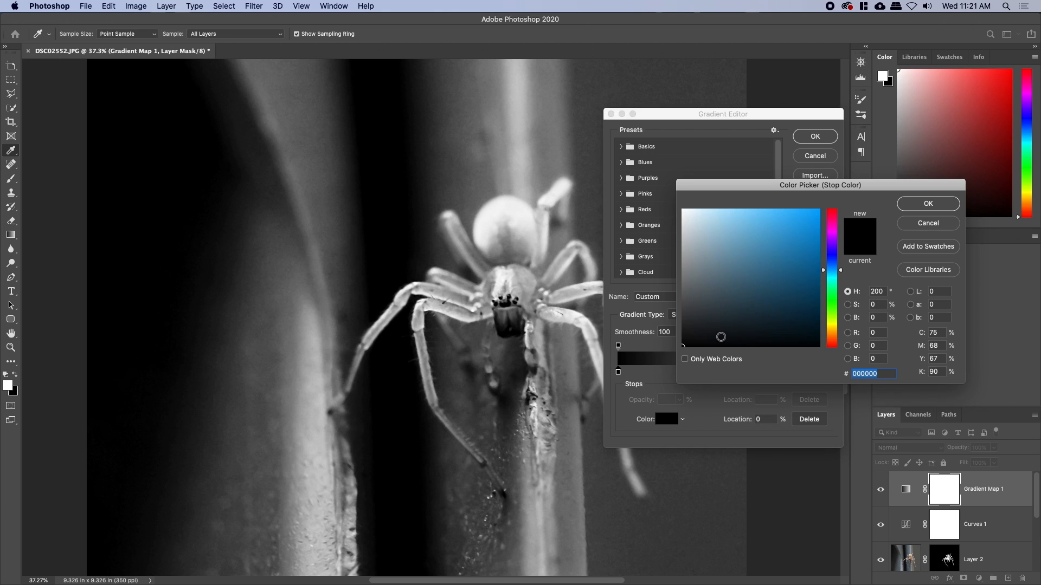
{"action": "left_click", "coordinate": [833, 277]}
{"action": "left_click", "coordinate": [713, 330]}
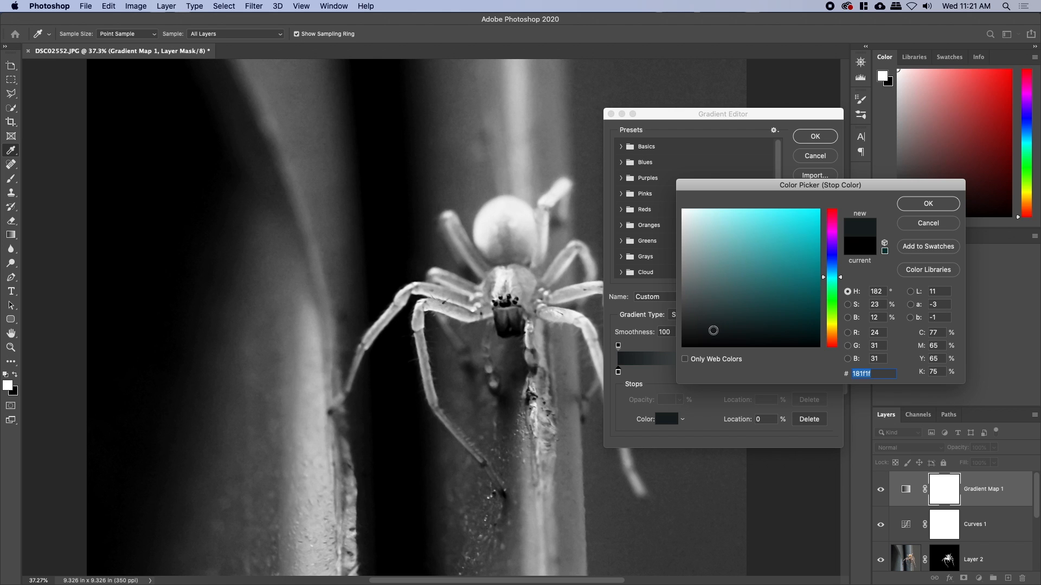
{"action": "left_click_drag", "start_coordinate": [713, 330], "coordinate": [782, 335]}
{"action": "left_click", "coordinate": [923, 208]}
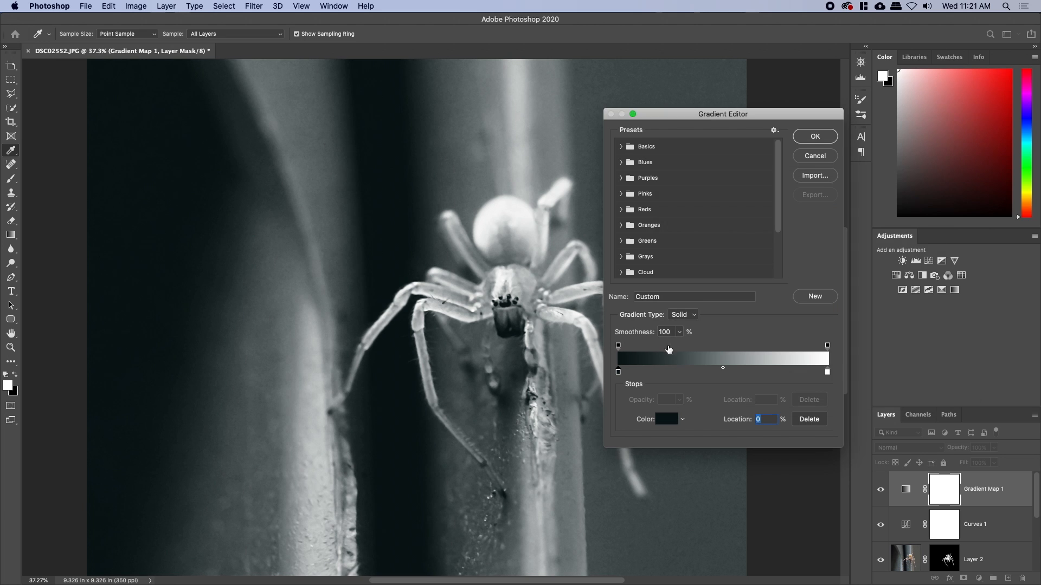
Test brightness values of 0%, 8% and 5% for the dark teal stop and accept the colour
{"action": "double_click", "coordinate": [619, 372]}
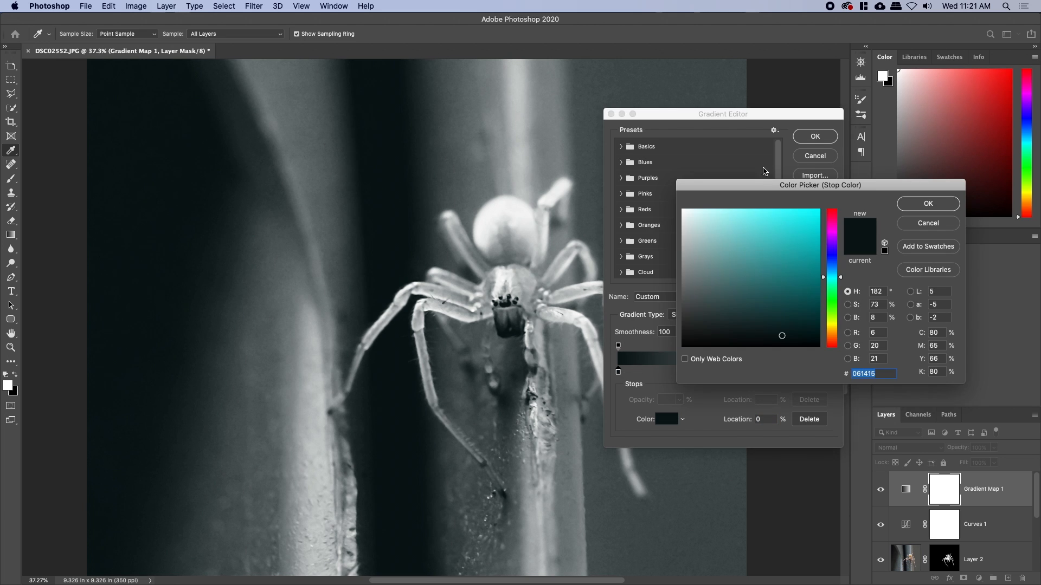
{"action": "left_click_drag", "start_coordinate": [876, 319], "coordinate": [859, 322]}
{"action": "type", "text": "0"}
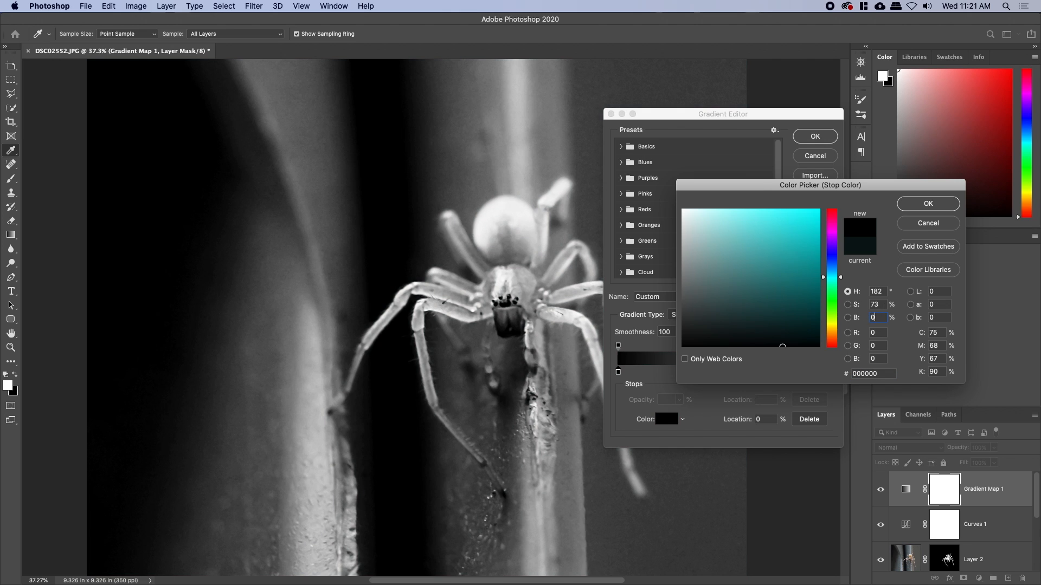
{"action": "left_click_drag", "start_coordinate": [876, 319], "coordinate": [854, 316]}
{"action": "type", "text": "8"}
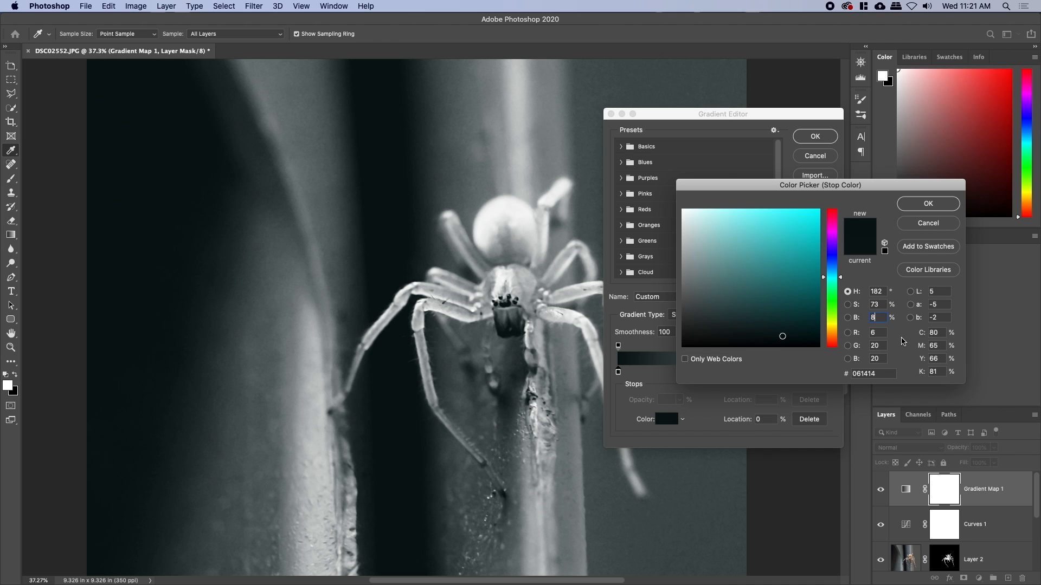
{"action": "key", "text": "BackSpace"}
{"action": "type", "text": "5"}
{"action": "left_click_drag", "start_coordinate": [879, 319], "coordinate": [869, 319]}
{"action": "key", "text": "Return"}
Set the dark teal stop's brightness to 8%, accept the colour, and test its location at 8% before restoring 0%
{"action": "type", "text": "8"}
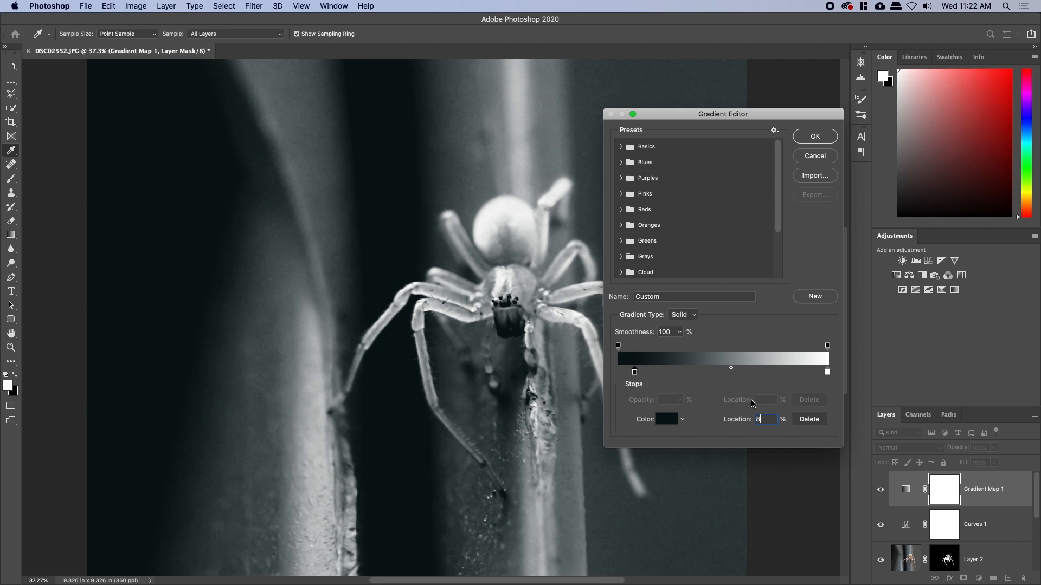
{"action": "key", "text": "BackSpace"}
{"action": "type", "text": "8"}
{"action": "key", "text": "BackSpace"}
{"action": "type", "text": "8"}
{"action": "key", "text": "BackSpace"}
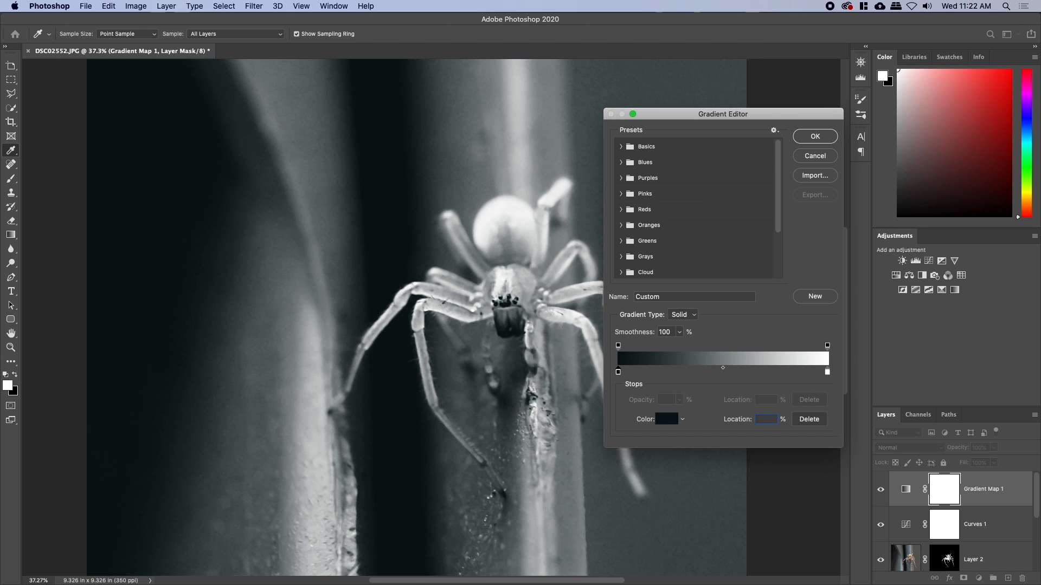
{"action": "type", "text": "0"}
Add a copy of the dark teal stop at 75% on the gradient and set its colour's brightness to 75%
{"action": "left_click_drag", "start_coordinate": [823, 374], "coordinate": [774, 373]}
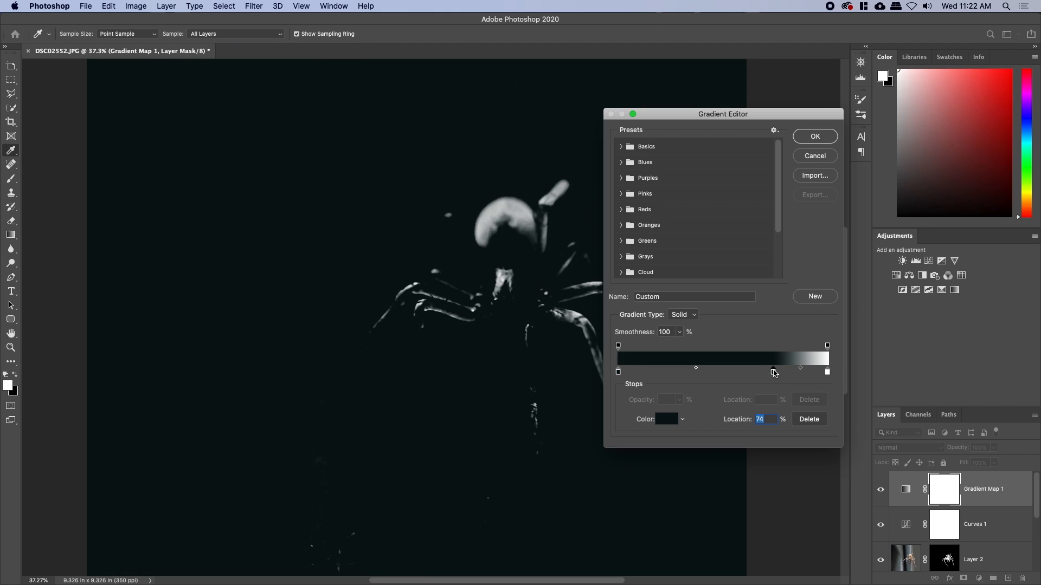
{"action": "type", "text": "75"}
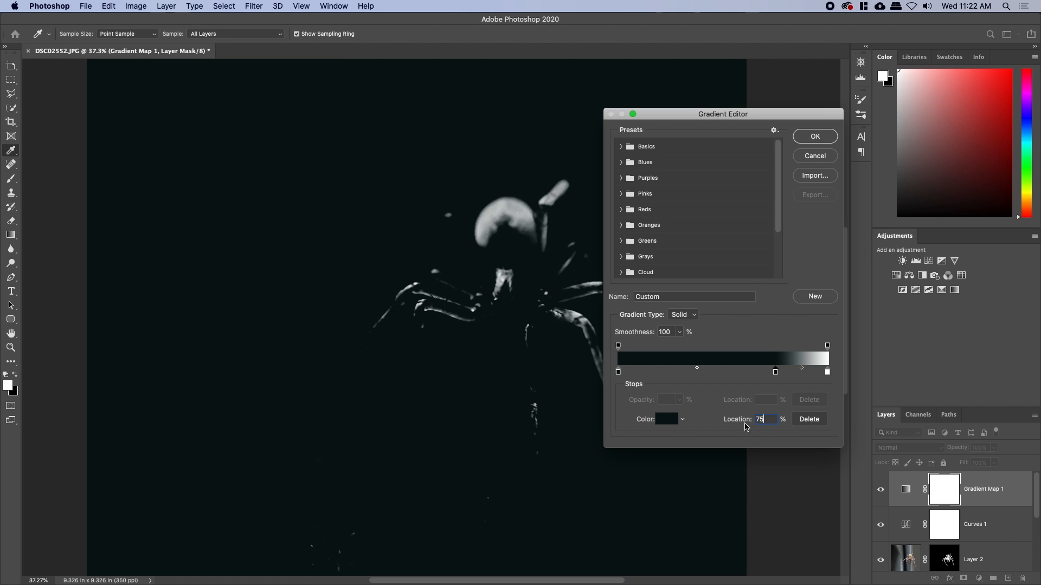
{"action": "left_click", "coordinate": [668, 419]}
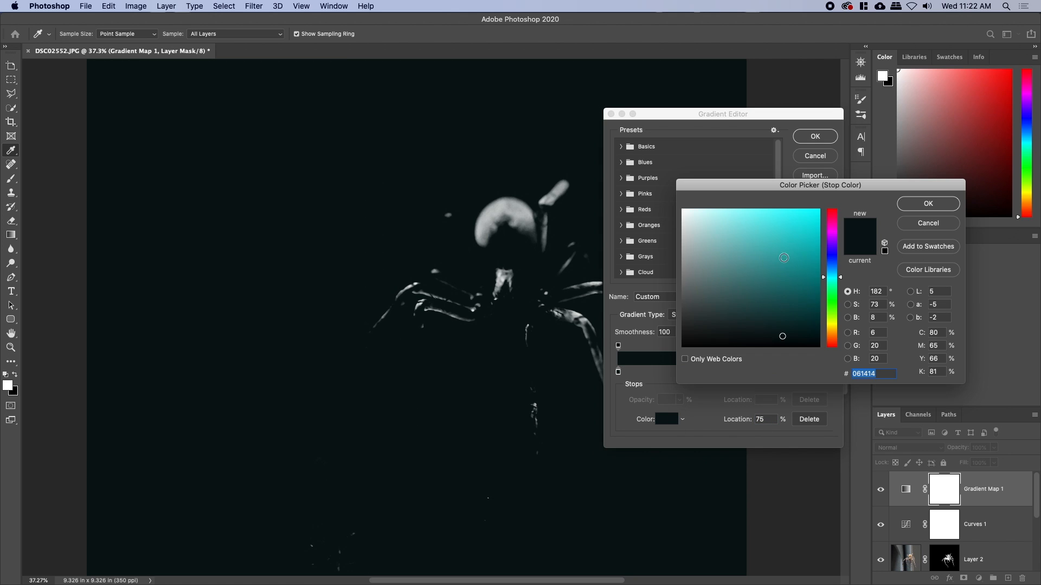
{"action": "double_click", "coordinate": [877, 319]}
{"action": "type", "text": "75"}
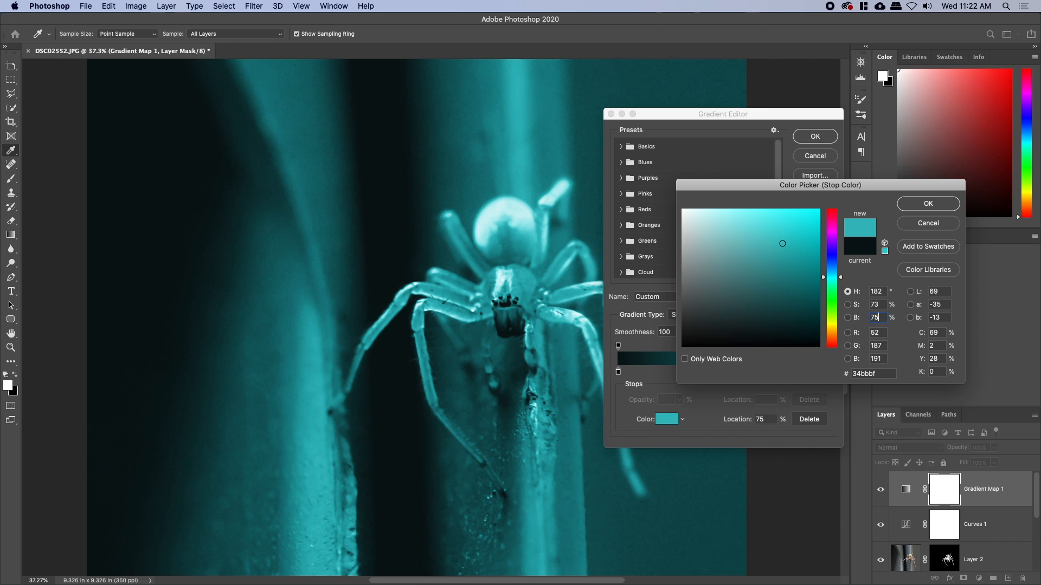
Try teal, green and blue hues for the 75% stop and accept the vivid blue 2b3fd0
{"action": "left_click", "coordinate": [848, 320]}
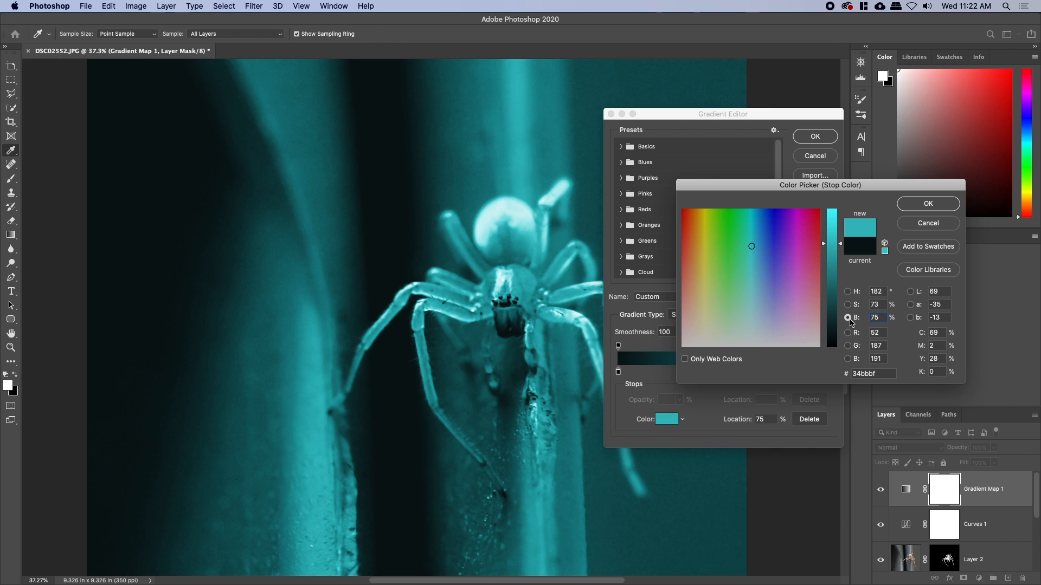
{"action": "mouse_move", "coordinate": [753, 249]}
{"action": "left_mouse_down"}
{"action": "mouse_move", "coordinate": [777, 247]}
{"action": "mouse_move", "coordinate": [690, 248]}
{"action": "mouse_move", "coordinate": [729, 252]}
{"action": "mouse_move", "coordinate": [713, 242]}
{"action": "mouse_move", "coordinate": [730, 258]}
{"action": "mouse_move", "coordinate": [705, 296]}
{"action": "mouse_move", "coordinate": [690, 284]}
{"action": "mouse_move", "coordinate": [708, 312]}
{"action": "mouse_move", "coordinate": [795, 319]}
{"action": "mouse_move", "coordinate": [799, 310]}
{"action": "mouse_move", "coordinate": [778, 324]}
{"action": "mouse_move", "coordinate": [695, 322]}
{"action": "mouse_move", "coordinate": [692, 278]}
{"action": "left_mouse_up"}
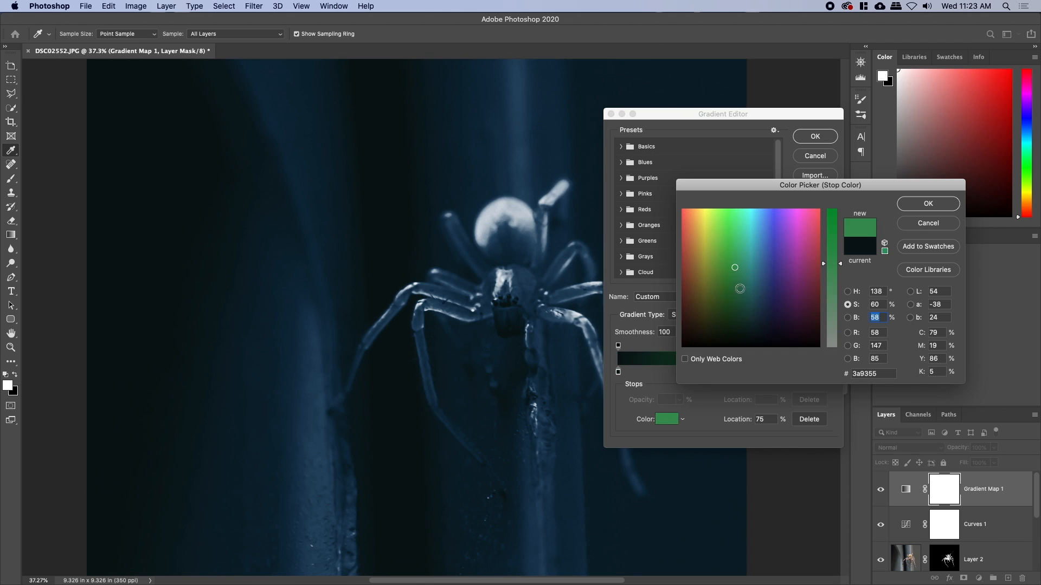
{"action": "left_click", "coordinate": [734, 268]}
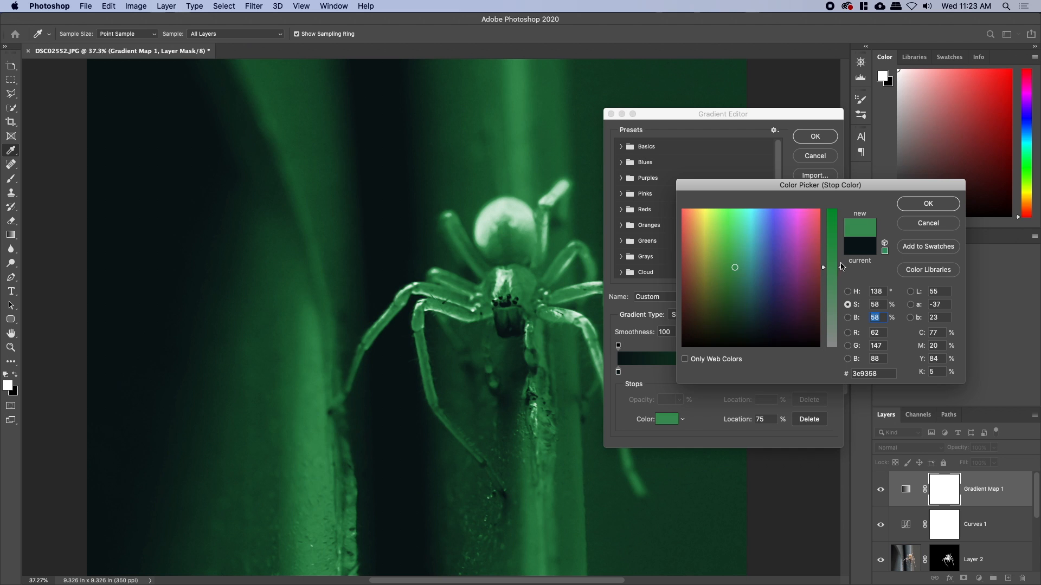
{"action": "left_click_drag", "start_coordinate": [832, 264], "coordinate": [832, 242]}
{"action": "left_click", "coordinate": [733, 289]}
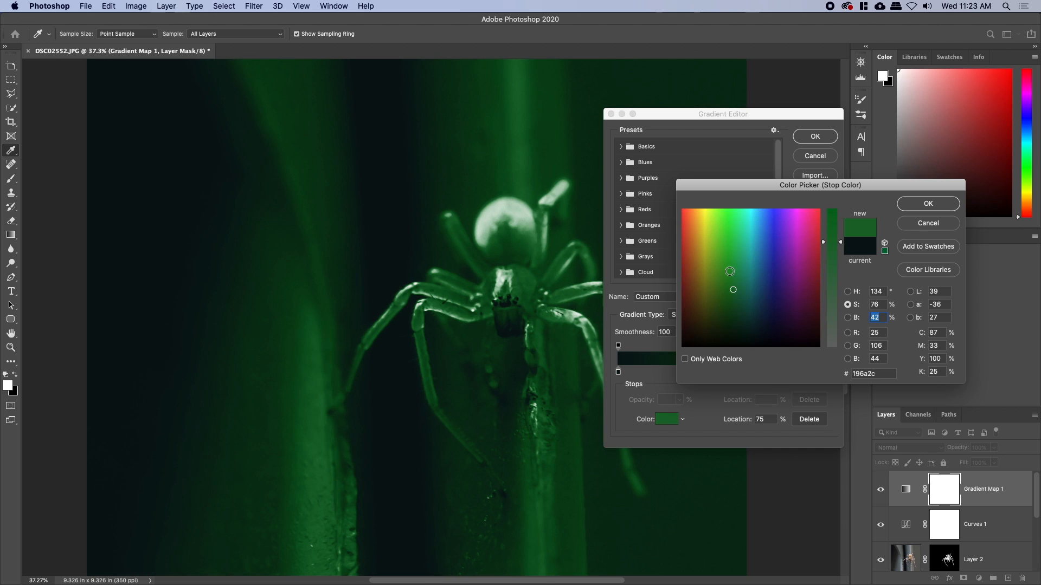
{"action": "left_click_drag", "start_coordinate": [760, 256], "coordinate": [770, 234]}
{"action": "left_click_drag", "start_coordinate": [833, 242], "coordinate": [835, 237]}
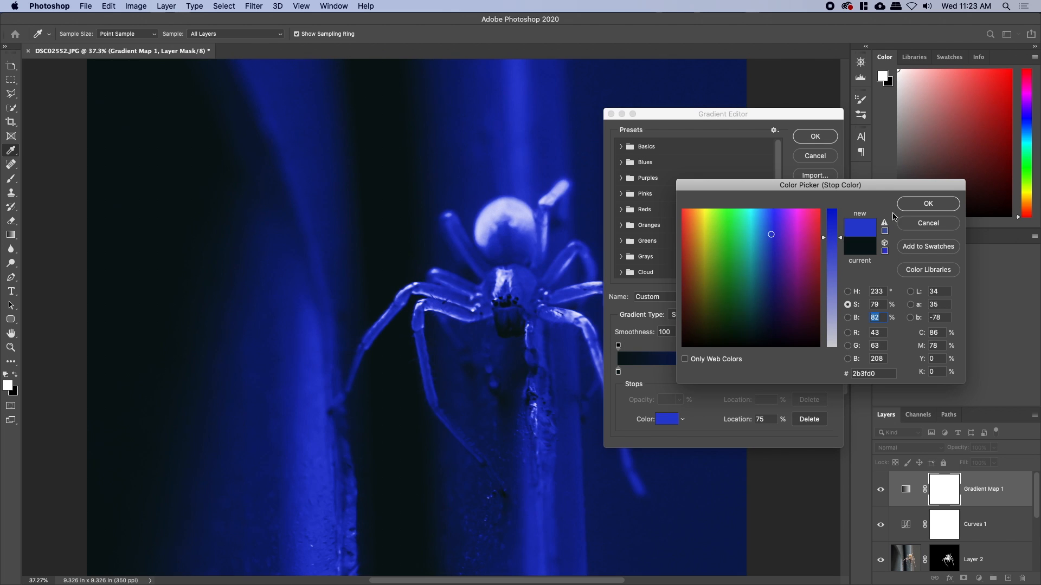
{"action": "left_click", "coordinate": [914, 205]}
Shift the blue stop towards the gradient's middle, add a muted blue 7883ba stop at 74%, and accept the gradient
{"action": "mouse_move", "coordinate": [777, 374]}
{"action": "left_mouse_down"}
{"action": "mouse_move", "coordinate": [710, 375]}
{"action": "mouse_move", "coordinate": [779, 376]}
{"action": "left_mouse_up"}
{"action": "left_click", "coordinate": [754, 373]}
{"action": "double_click", "coordinate": [774, 373]}
{"action": "left_click", "coordinate": [833, 291]}
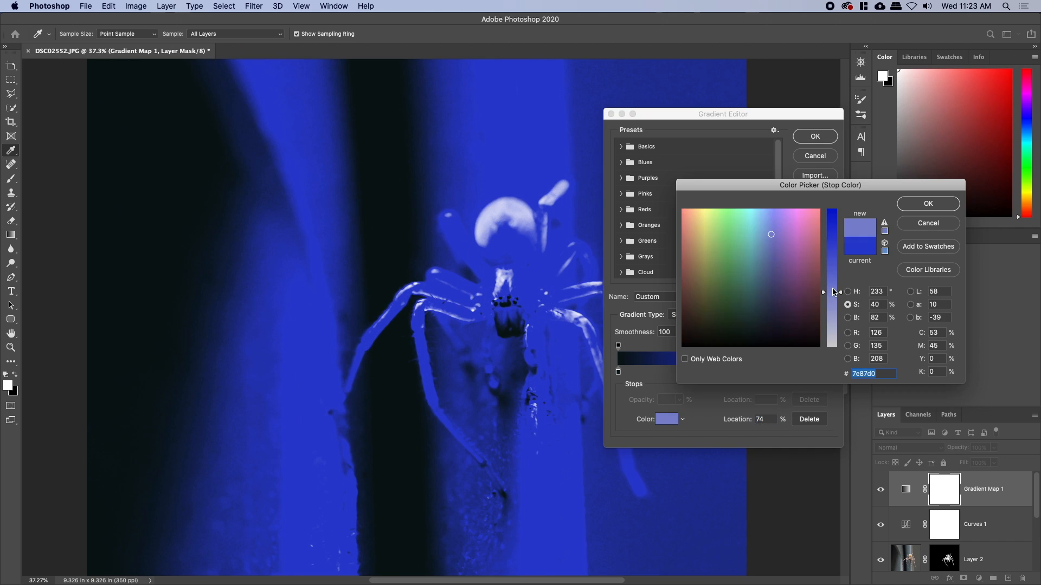
{"action": "left_click", "coordinate": [831, 299]}
{"action": "left_click", "coordinate": [770, 246]}
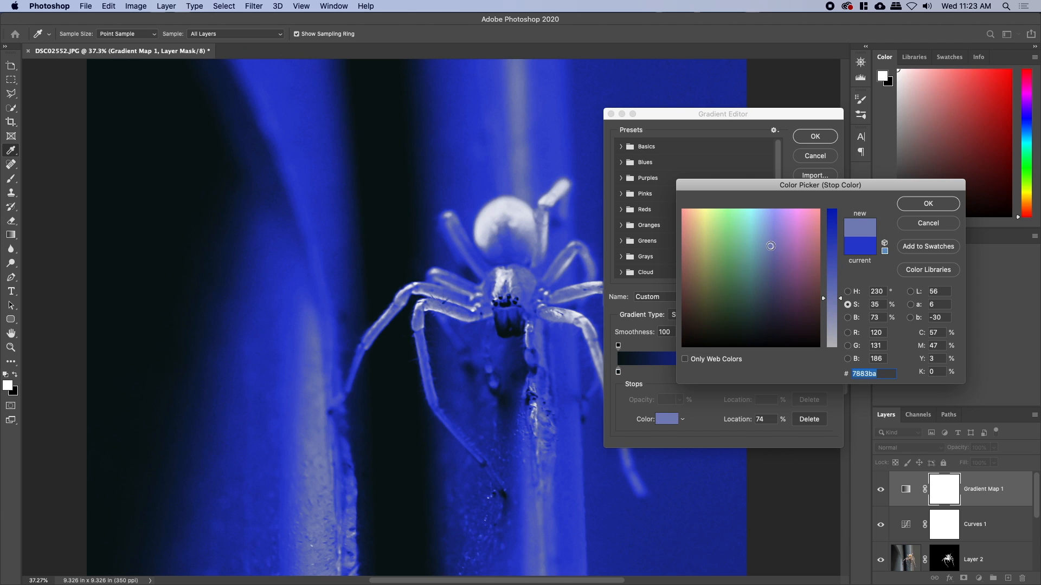
{"action": "left_click", "coordinate": [927, 205]}
{"action": "left_click", "coordinate": [813, 139]}
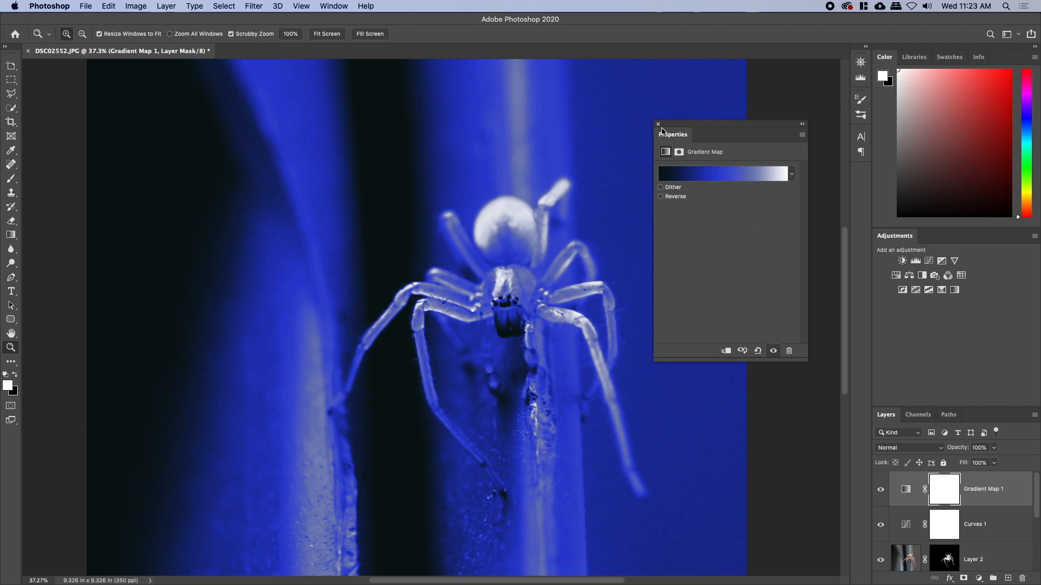
Set Gradient Map 1's blend mode to Soft Light after trying Hard Mix, and lower its opacity to 37%
{"action": "left_click", "coordinate": [880, 451]}
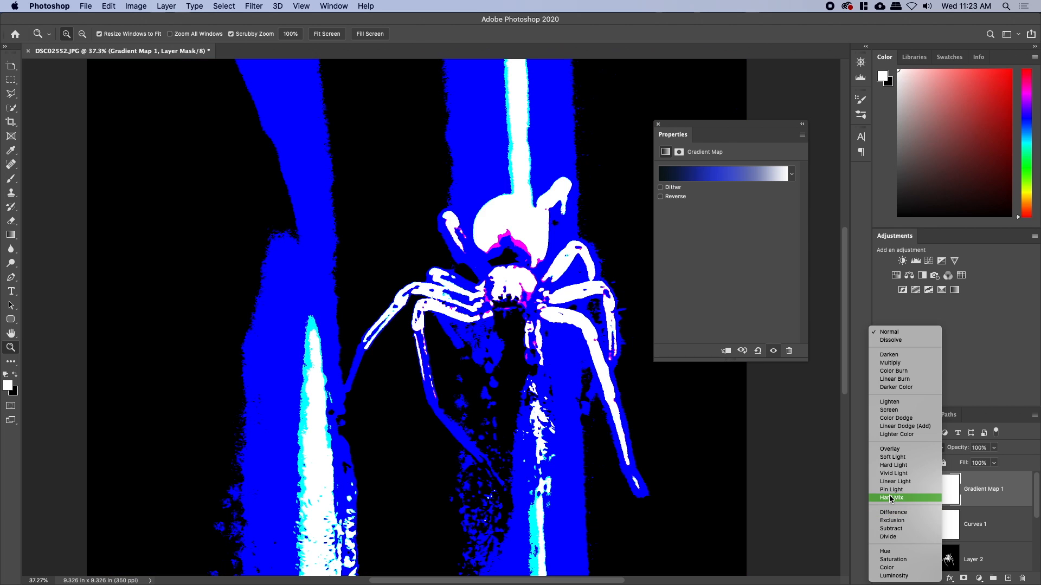
{"action": "left_click", "coordinate": [889, 496]}
{"action": "left_click", "coordinate": [899, 449]}
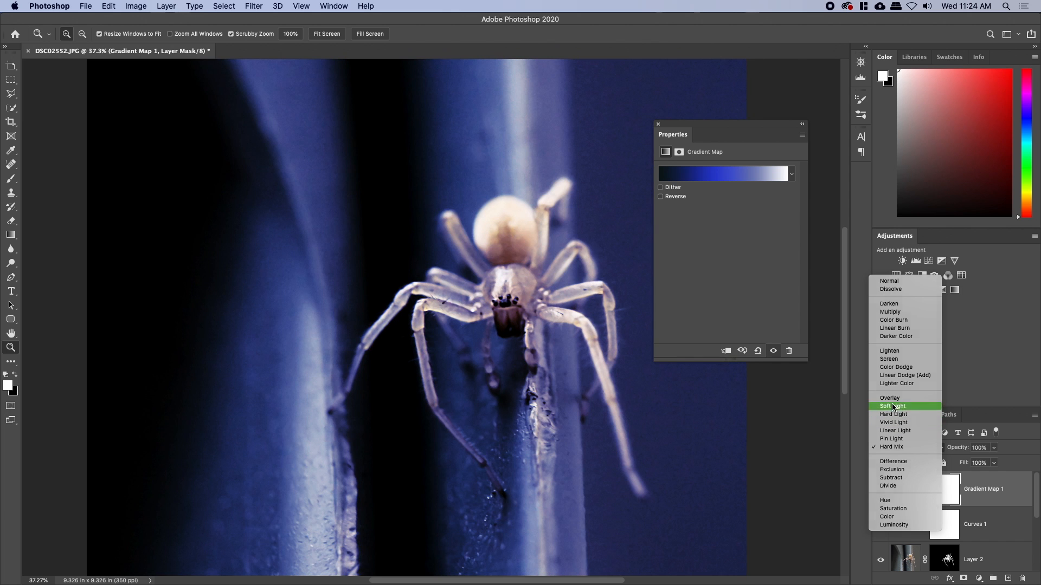
{"action": "left_click", "coordinate": [893, 406]}
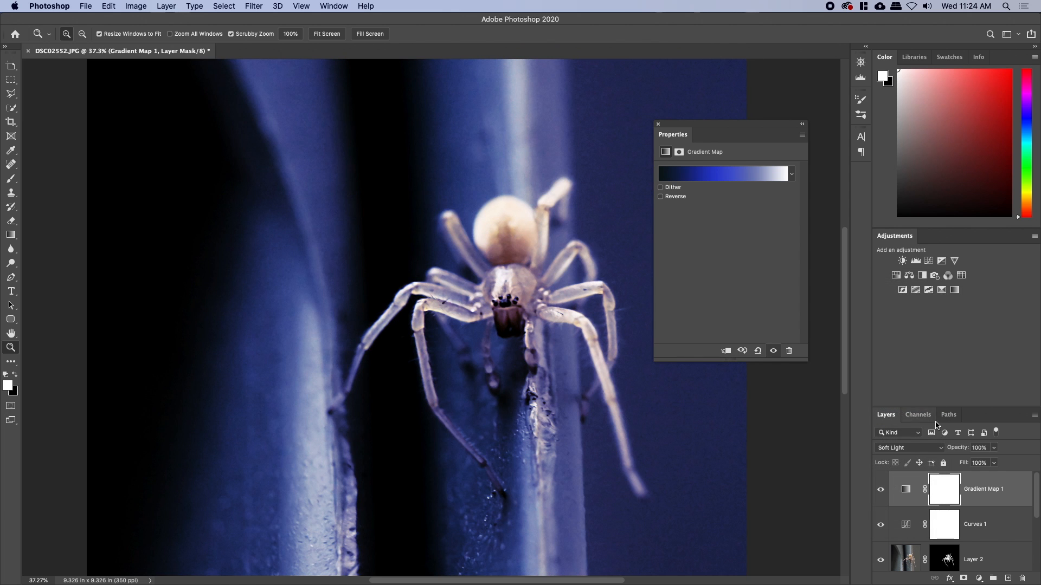
{"action": "left_click_drag", "start_coordinate": [957, 449], "coordinate": [780, 472]}
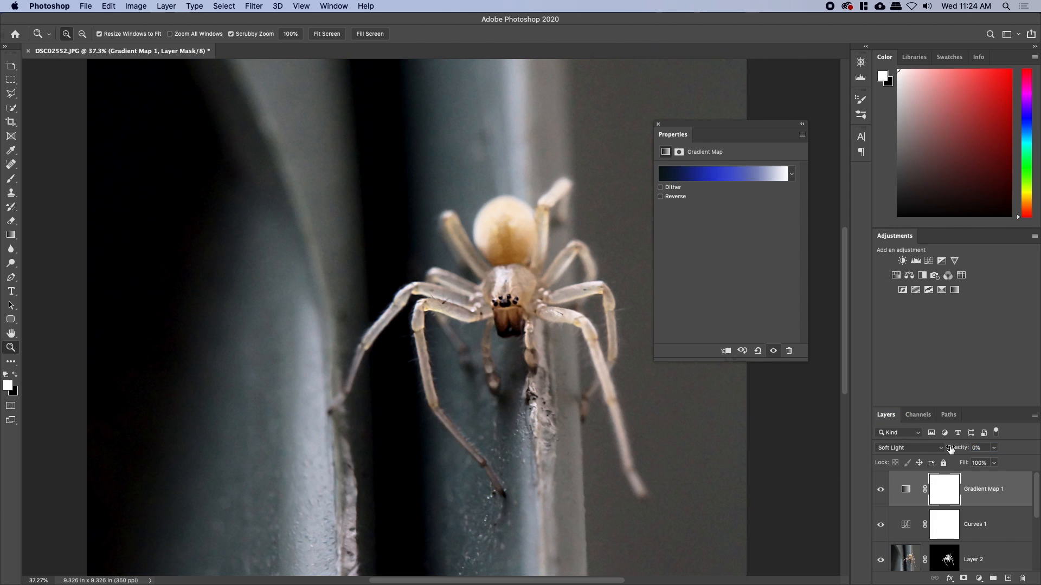
{"action": "left_click_drag", "start_coordinate": [952, 450], "coordinate": [971, 451]}
{"action": "left_click", "coordinate": [658, 125]}
Compare the photo with and without the gradient map, and against the original Layer 0 alone
{"action": "left_click_drag", "start_coordinate": [542, 316], "coordinate": [520, 312]}
{"action": "left_click", "coordinate": [880, 490]}
{"action": "left_click", "coordinate": [881, 490]}
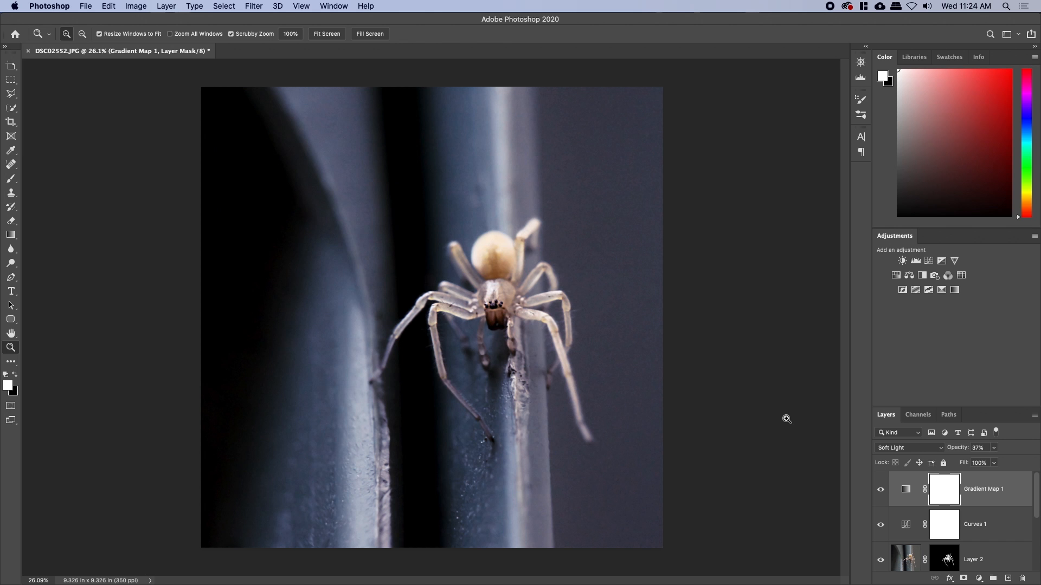
{"action": "scroll", "coordinate": [882, 505], "scroll_direction": "down", "scroll_amount": 5}
{"action": "left_click", "coordinate": [879, 552], "text": "alt"}
{"action": "left_click", "coordinate": [879, 553], "text": "alt"}
{"action": "left_click_drag", "start_coordinate": [464, 303], "coordinate": [507, 281]}
{"action": "left_click_drag", "start_coordinate": [562, 263], "coordinate": [524, 271]}
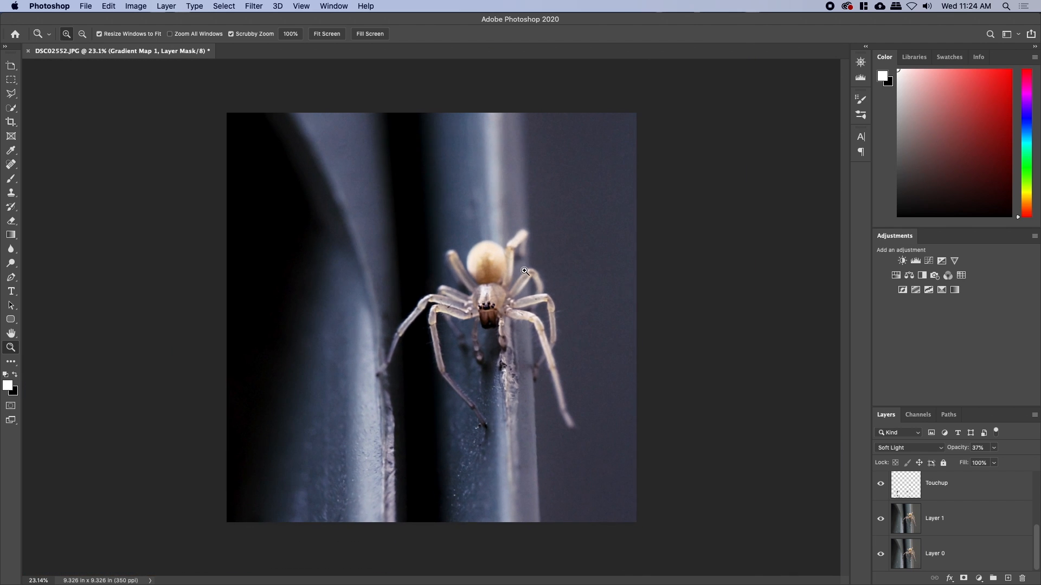
Create a new layer named Vignette above Gradient Map 1
{"action": "key", "text": "super+shift+n"}
{"action": "type", "text": "Vignette"}
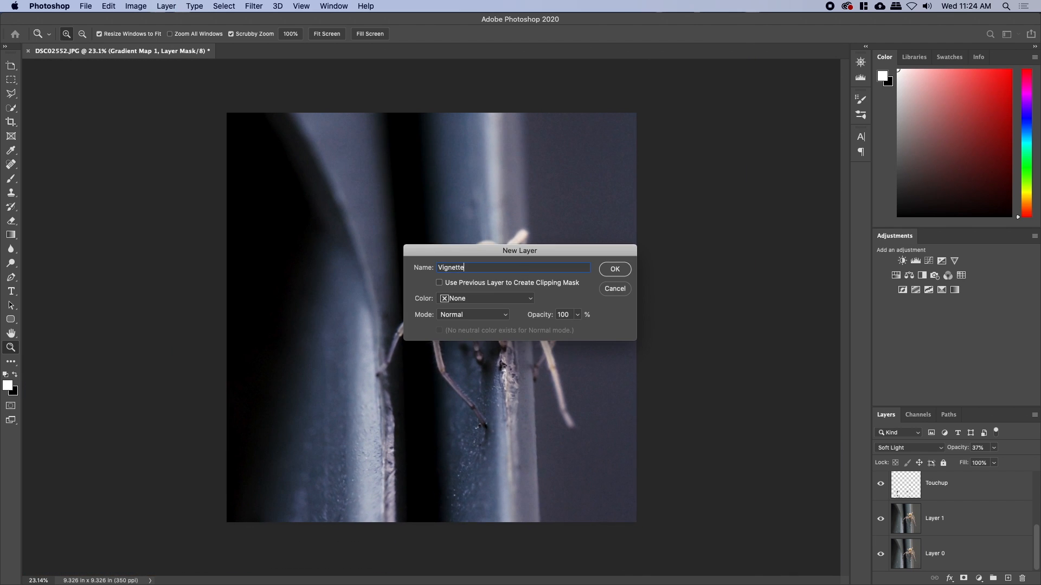
{"action": "key", "text": "Return"}
{"action": "left_click_drag", "start_coordinate": [671, 397], "coordinate": [649, 396]}
{"action": "key", "text": "g"}
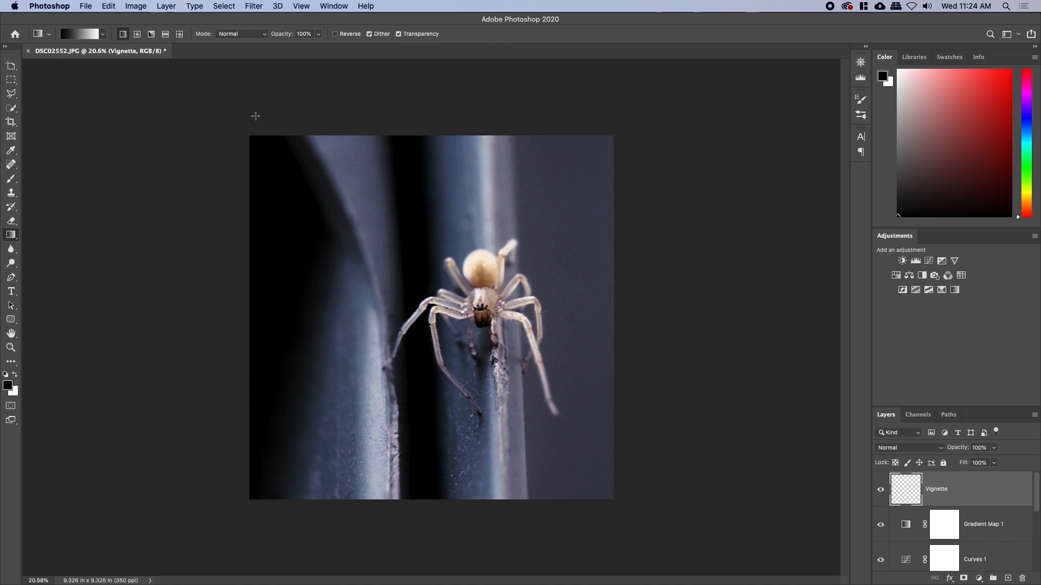
{"action": "left_click", "coordinate": [103, 34]}
{"action": "left_click", "coordinate": [23, 54]}
{"action": "left_click", "coordinate": [55, 70]}
{"action": "left_click", "coordinate": [102, 34]}
Draw a rough, jagged freehand lasso selection around the spider and invert it to select the photo's outer area
{"action": "key", "text": "l"}
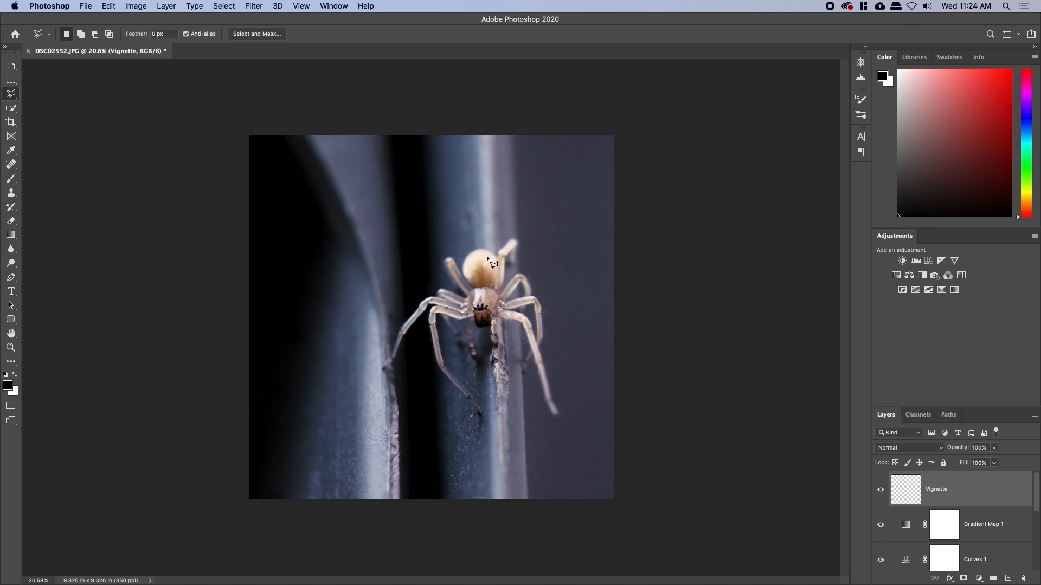
{"action": "right_click", "coordinate": [14, 92]}
{"action": "left_click", "coordinate": [43, 93]}
{"action": "mouse_move", "coordinate": [395, 189]}
{"action": "left_mouse_down"}
{"action": "mouse_move", "coordinate": [426, 176]}
{"action": "mouse_move", "coordinate": [515, 193]}
{"action": "mouse_move", "coordinate": [564, 170]}
{"action": "mouse_move", "coordinate": [579, 210]}
{"action": "mouse_move", "coordinate": [556, 231]}
{"action": "mouse_move", "coordinate": [593, 248]}
{"action": "mouse_move", "coordinate": [571, 264]}
{"action": "mouse_move", "coordinate": [597, 282]}
{"action": "mouse_move", "coordinate": [598, 300]}
{"action": "mouse_move", "coordinate": [583, 311]}
{"action": "mouse_move", "coordinate": [613, 364]}
{"action": "mouse_move", "coordinate": [573, 475]}
{"action": "left_mouse_up"}
{"action": "mouse_move", "coordinate": [509, 476]}
{"action": "left_mouse_down"}
{"action": "mouse_move", "coordinate": [451, 476]}
{"action": "mouse_move", "coordinate": [400, 461]}
{"action": "mouse_move", "coordinate": [355, 435]}
{"action": "mouse_move", "coordinate": [363, 420]}
{"action": "mouse_move", "coordinate": [297, 394]}
{"action": "mouse_move", "coordinate": [359, 375]}
{"action": "mouse_move", "coordinate": [340, 325]}
{"action": "mouse_move", "coordinate": [354, 318]}
{"action": "mouse_move", "coordinate": [346, 229]}
{"action": "mouse_move", "coordinate": [385, 205]}
{"action": "mouse_move", "coordinate": [392, 182]}
{"action": "left_mouse_up"}
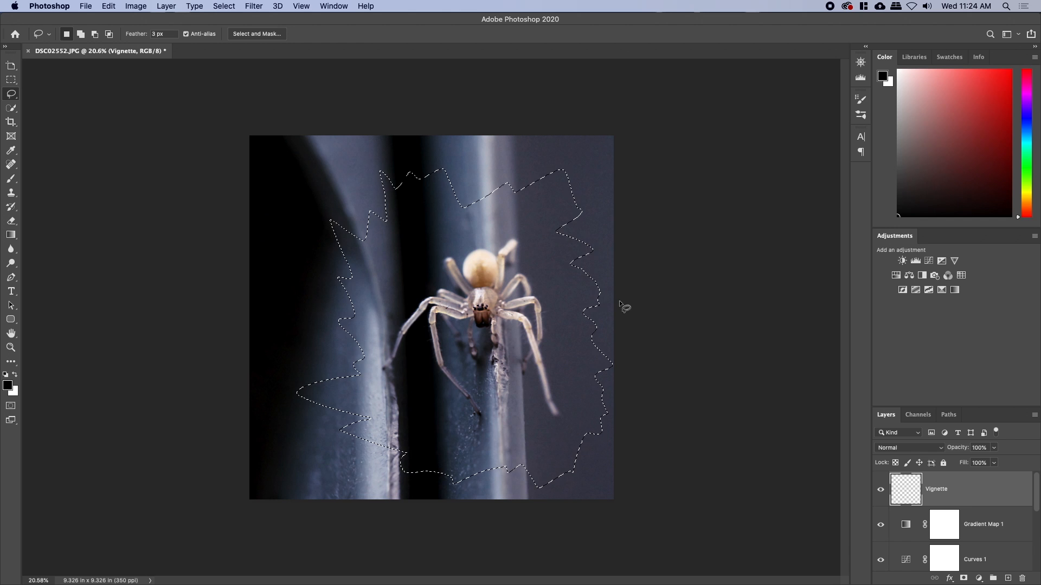
{"action": "key", "text": "super+shift+i"}
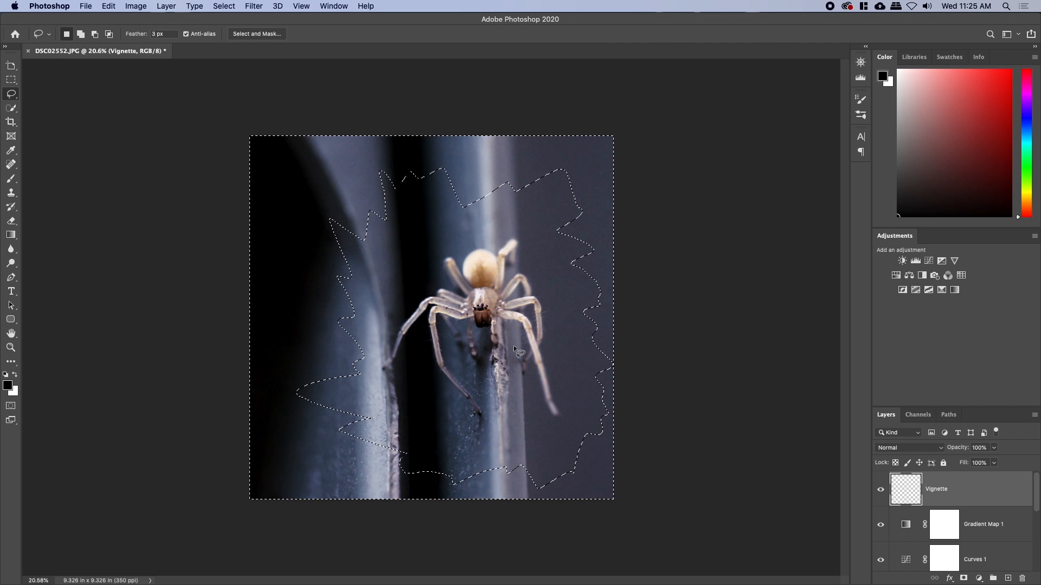
Fill the inverted selection with black on the Vignette layer and deselect
{"action": "right_click", "coordinate": [337, 255]}
{"action": "left_click", "coordinate": [382, 248]}
{"action": "key", "text": "alt+BackSpace"}
{"action": "key", "text": "super+d"}
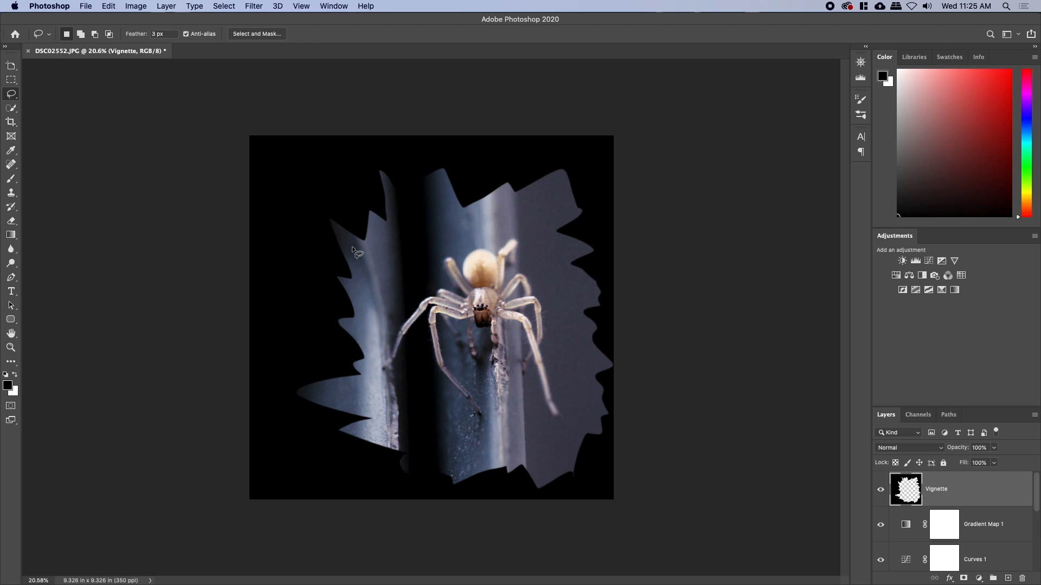
Apply a Gaussian Blur with a radius of 197.1 pixels to the Vignette layer
{"action": "left_click", "coordinate": [224, 6]}
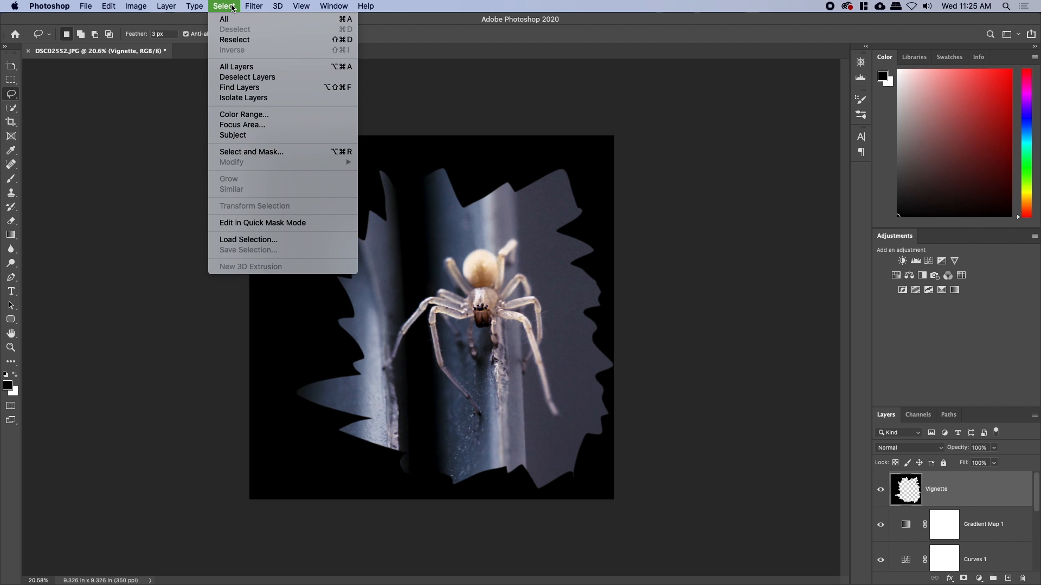
{"action": "mouse_move", "coordinate": [254, 6]}
{"action": "mouse_move", "coordinate": [303, 138]}
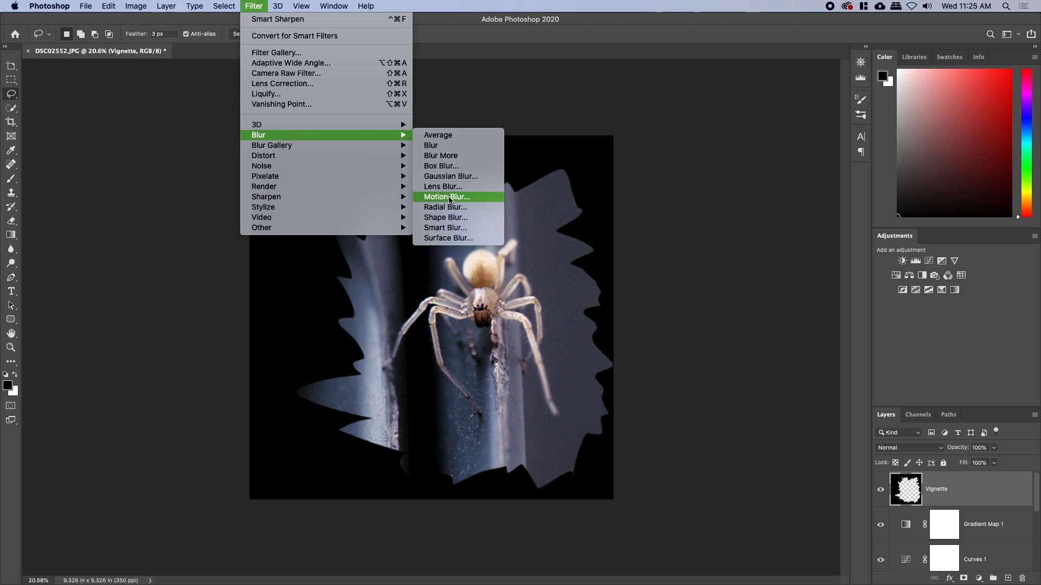
{"action": "left_click", "coordinate": [449, 176]}
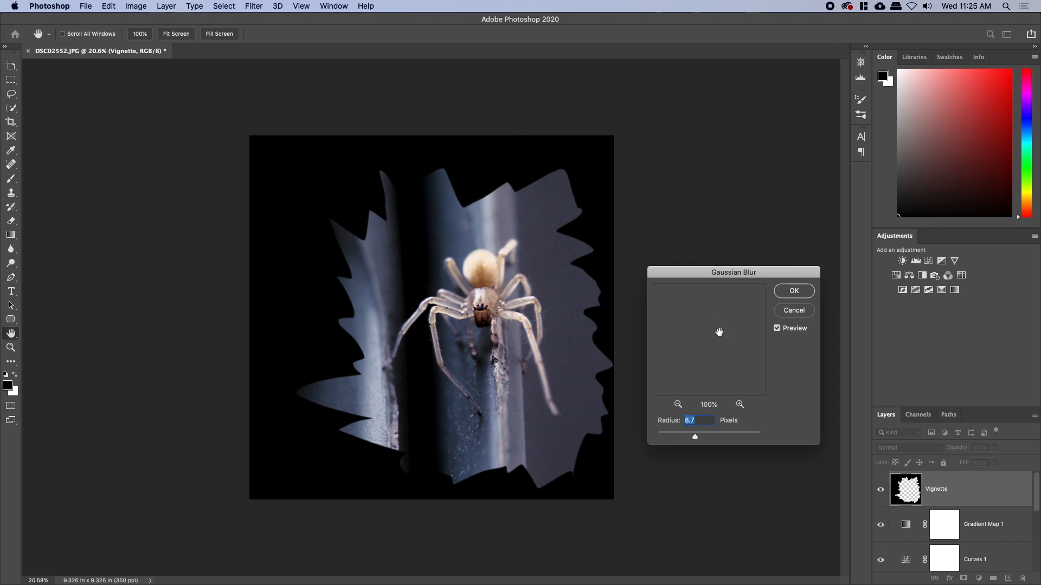
{"action": "left_click", "coordinate": [721, 439]}
{"action": "left_click_drag", "start_coordinate": [726, 439], "coordinate": [741, 437]}
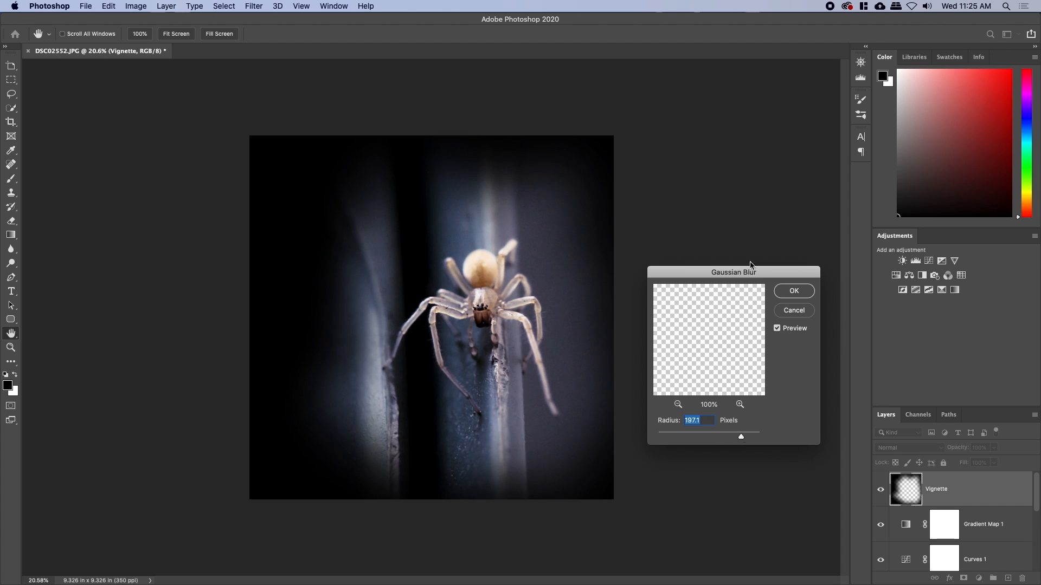
{"action": "left_click", "coordinate": [792, 293]}
Lower the Vignette layer's opacity, trying 33% and settling on 51%
{"action": "mouse_move", "coordinate": [966, 450]}
{"action": "left_mouse_down"}
{"action": "mouse_move", "coordinate": [867, 457]}
{"action": "mouse_move", "coordinate": [887, 466]}
{"action": "mouse_move", "coordinate": [969, 455]}
{"action": "left_mouse_up"}
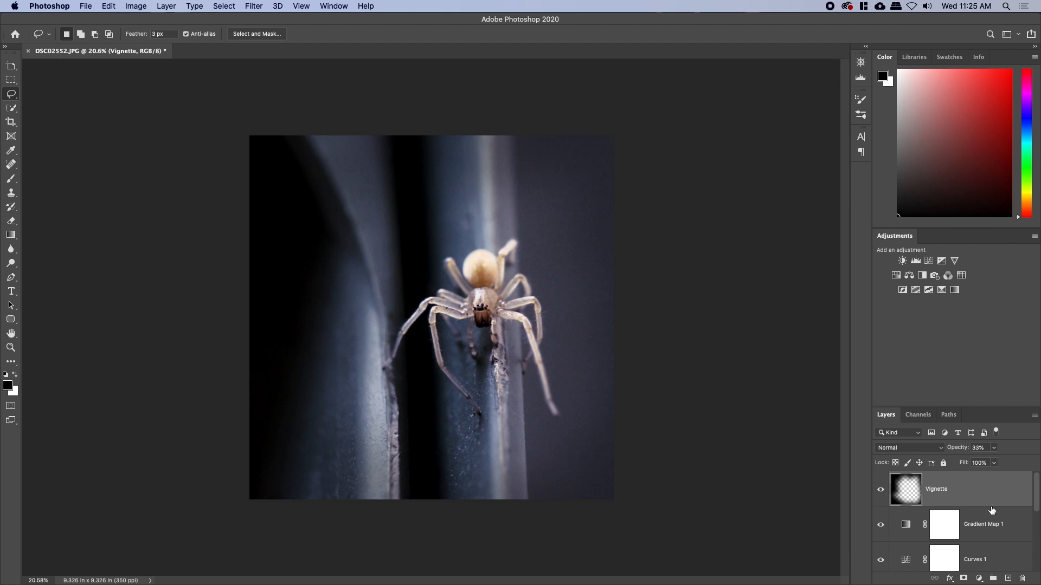
{"action": "key", "text": "z"}
{"action": "left_click_drag", "start_coordinate": [559, 368], "coordinate": [528, 367]}
{"action": "left_click_drag", "start_coordinate": [954, 452], "coordinate": [963, 453]}
Try to enlarge the Vignette layer beyond the canvas edges with Free Transform
{"action": "key", "text": "ctrl+t"}
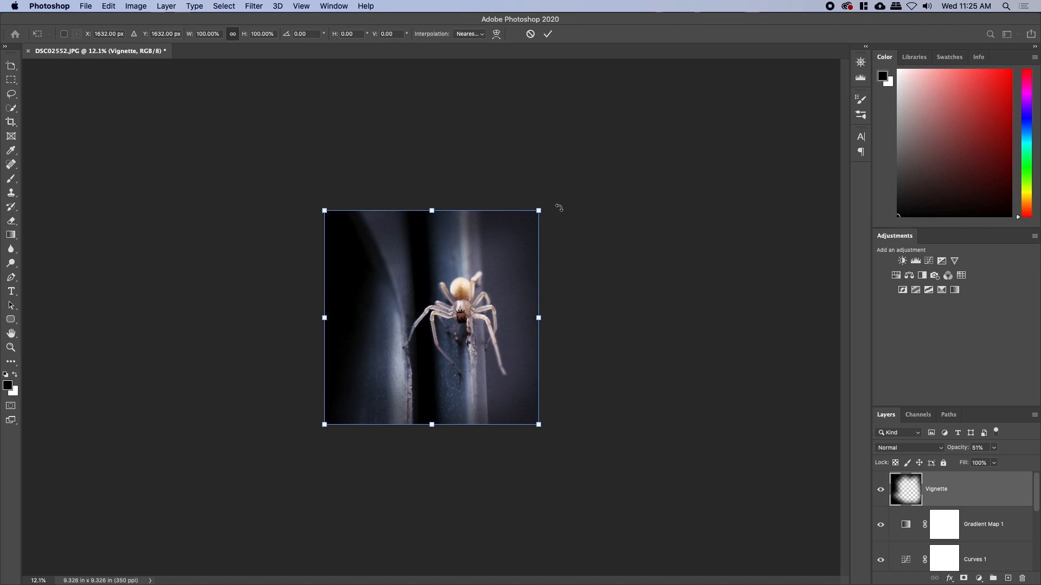
{"action": "left_click_drag", "start_coordinate": [539, 209], "coordinate": [560, 189]}
{"action": "key", "text": "ctrl+z"}
{"action": "left_click", "coordinate": [548, 34]}
Compare the photo with and without the vignette, and inspect the spider's body and legs up close
{"action": "key", "text": "z"}
{"action": "left_click_drag", "start_coordinate": [439, 296], "coordinate": [475, 291]}
{"action": "left_click", "coordinate": [882, 490]}
{"action": "left_click", "coordinate": [885, 491]}
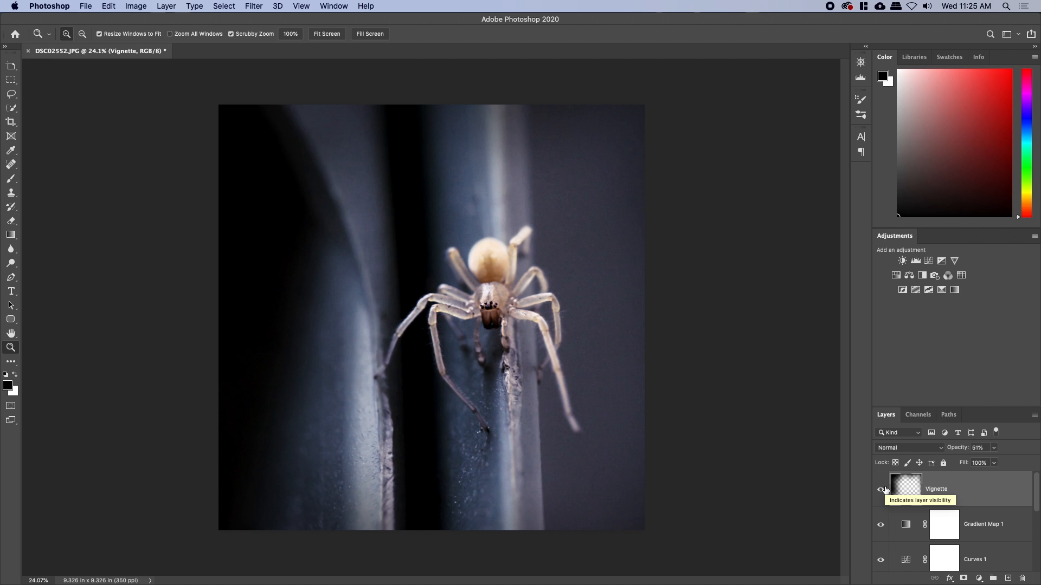
{"action": "left_click_drag", "start_coordinate": [500, 360], "coordinate": [572, 333]}
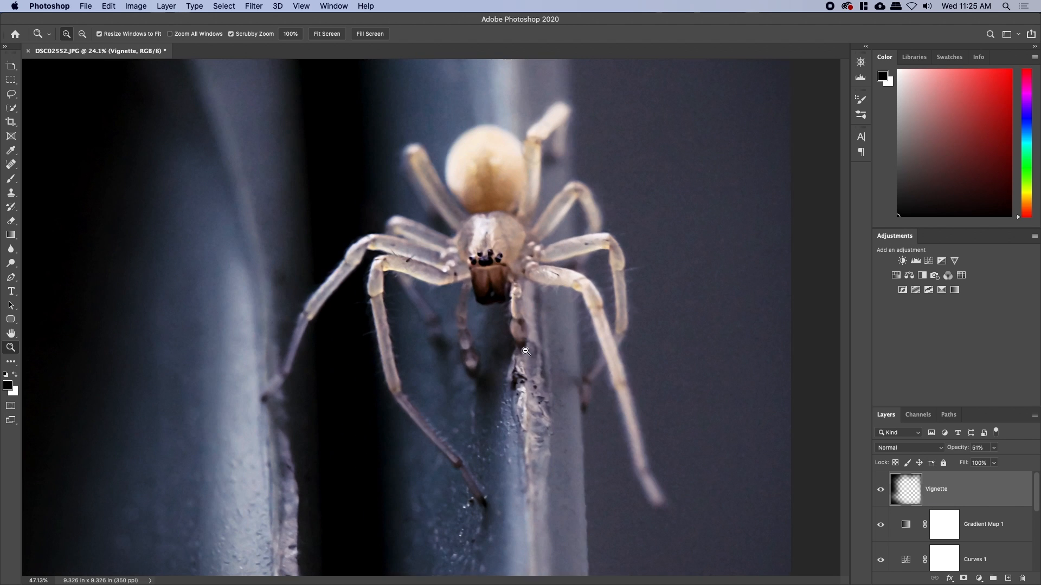
{"action": "left_click_drag", "start_coordinate": [564, 298], "coordinate": [775, 328]}
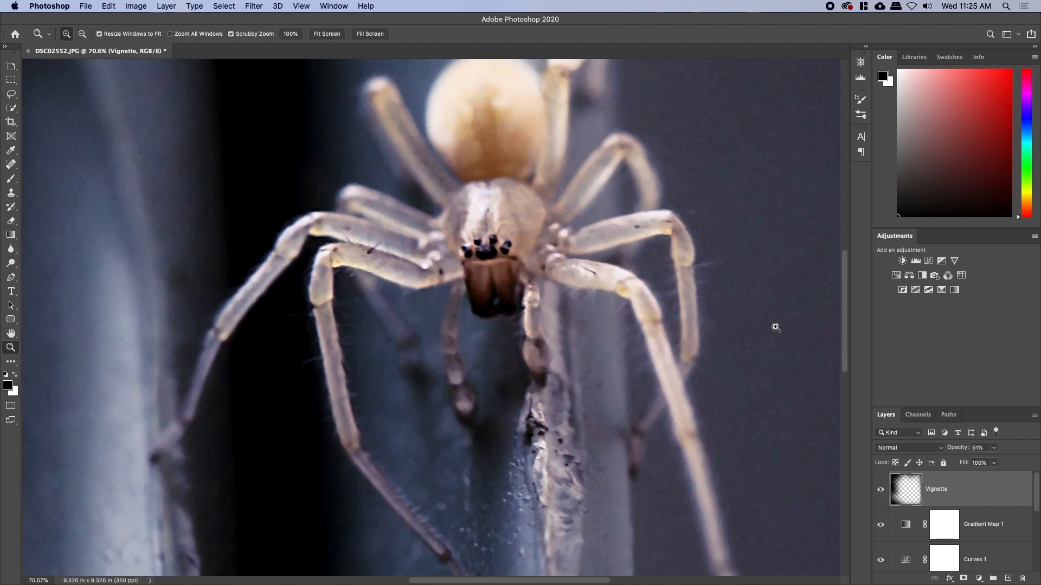
Add a Vibrance adjustment layer above Gradient Map 1 and set its vibrance to +77
{"action": "left_click", "coordinate": [991, 522]}
{"action": "left_click", "coordinate": [955, 261]}
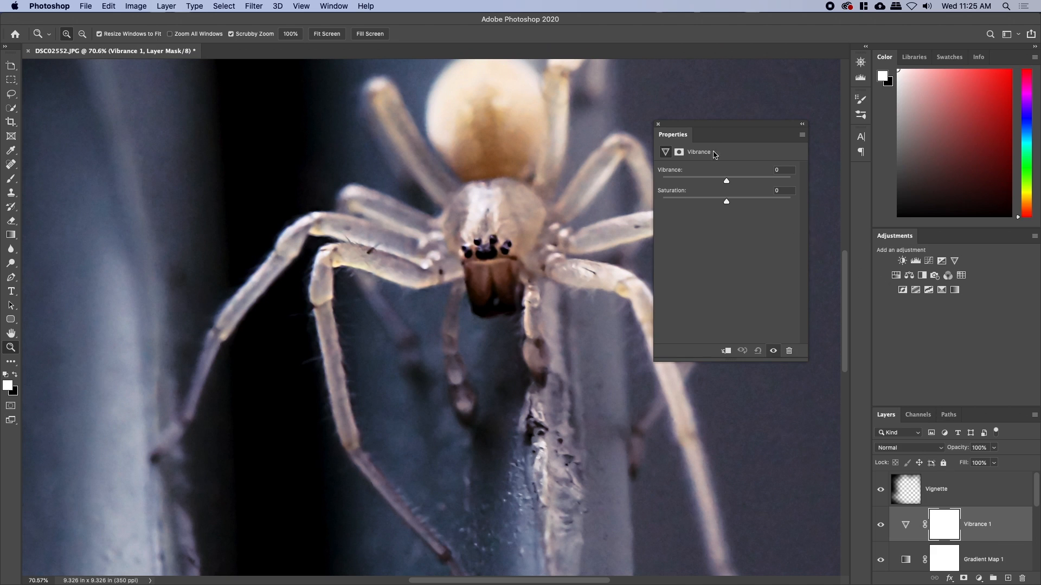
{"action": "left_click_drag", "start_coordinate": [554, 156], "coordinate": [472, 200]}
{"action": "left_click_drag", "start_coordinate": [680, 124], "coordinate": [710, 96]}
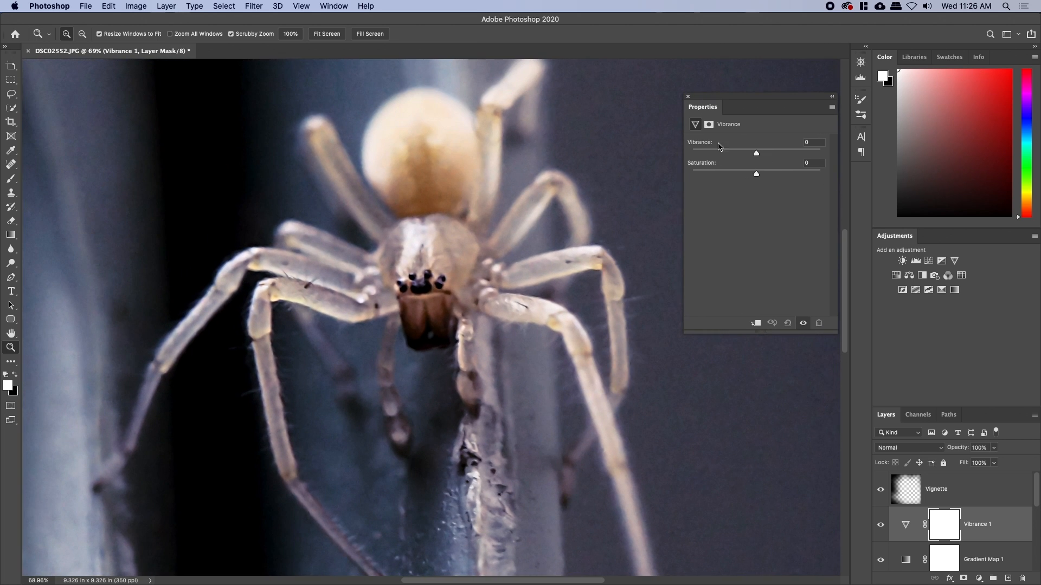
{"action": "left_click_drag", "start_coordinate": [756, 154], "coordinate": [807, 156]}
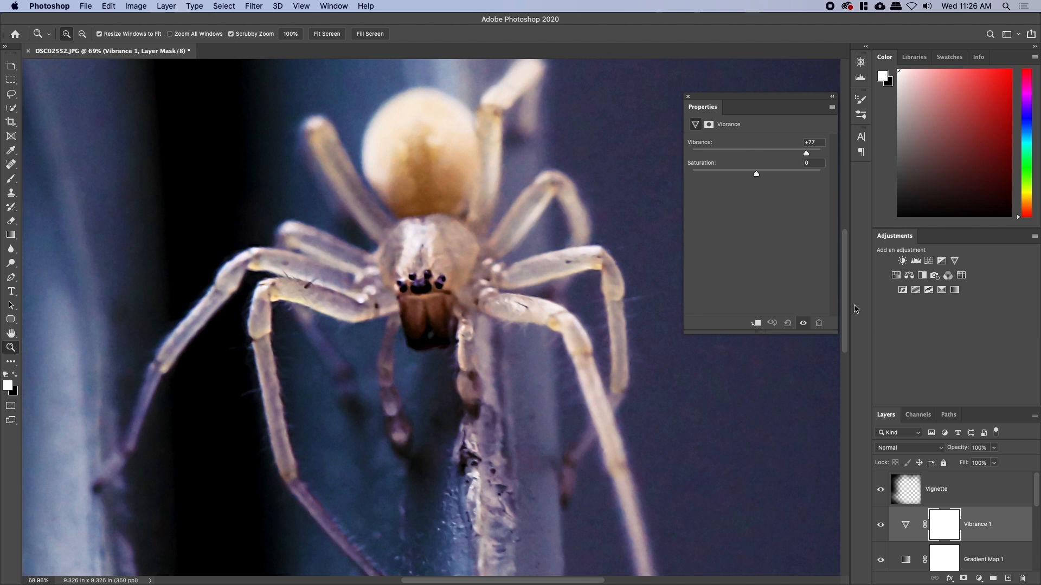
{"action": "left_click", "coordinate": [688, 97]}
Move Layer 2 into view in the layer stack and replace the Vibrance 1 mask with a copy of Layer 2's spider mask
{"action": "scroll", "coordinate": [939, 507], "scroll_direction": "down", "scroll_amount": 3}
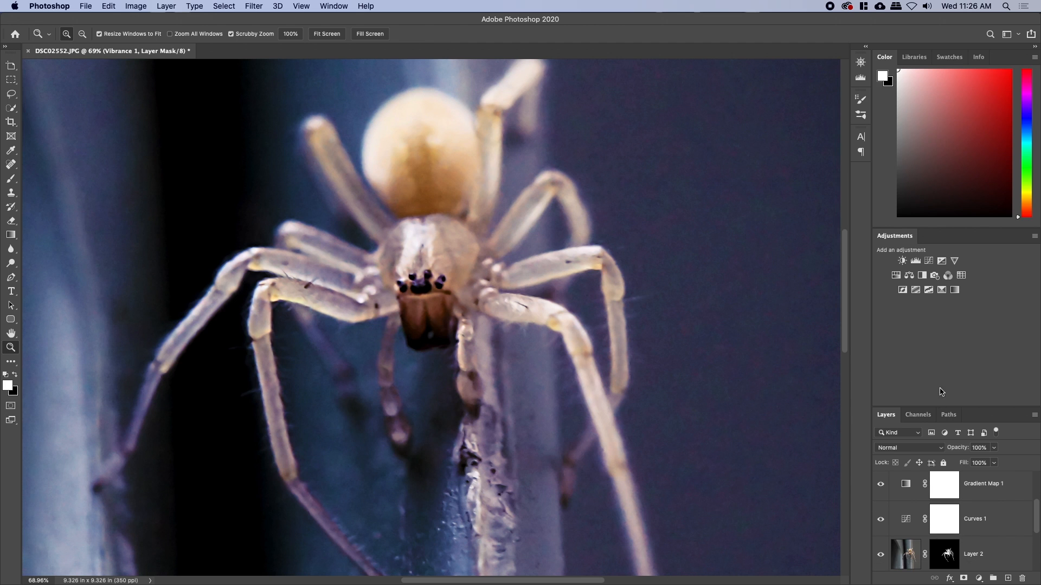
{"action": "left_click_drag", "start_coordinate": [949, 407], "coordinate": [949, 320]}
{"action": "scroll", "coordinate": [976, 483], "scroll_direction": "up", "scroll_amount": 2}
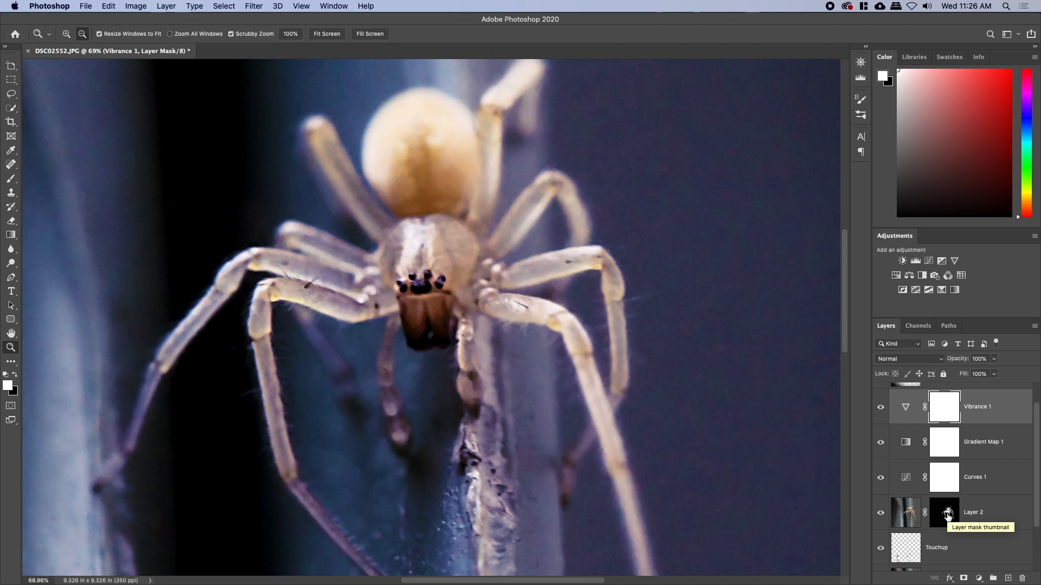
{"action": "left_click_drag", "start_coordinate": [948, 515], "coordinate": [948, 399]}
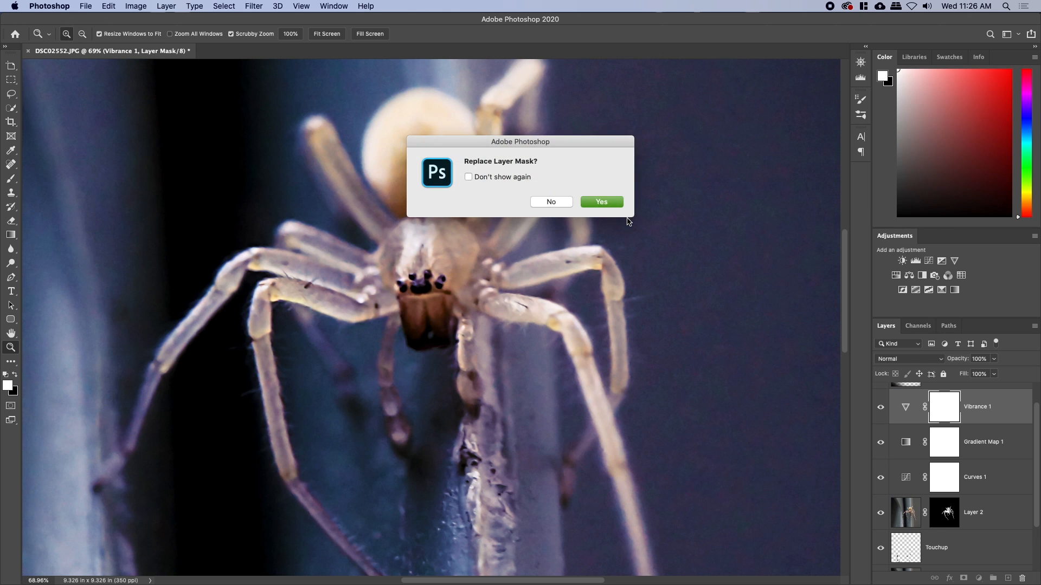
{"action": "left_click", "coordinate": [596, 202]}
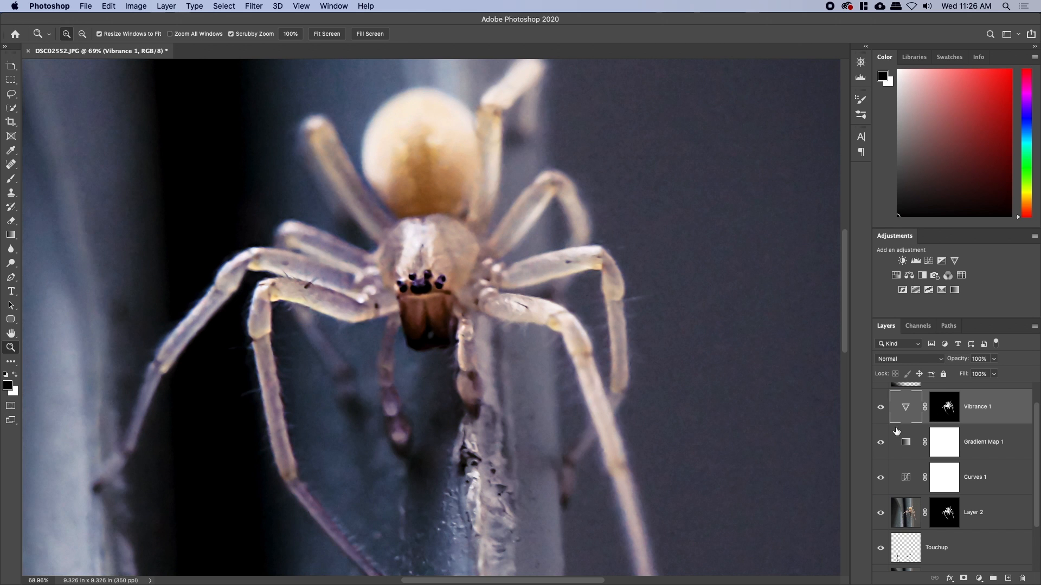
{"action": "left_click_drag", "start_coordinate": [442, 312], "coordinate": [426, 311]}
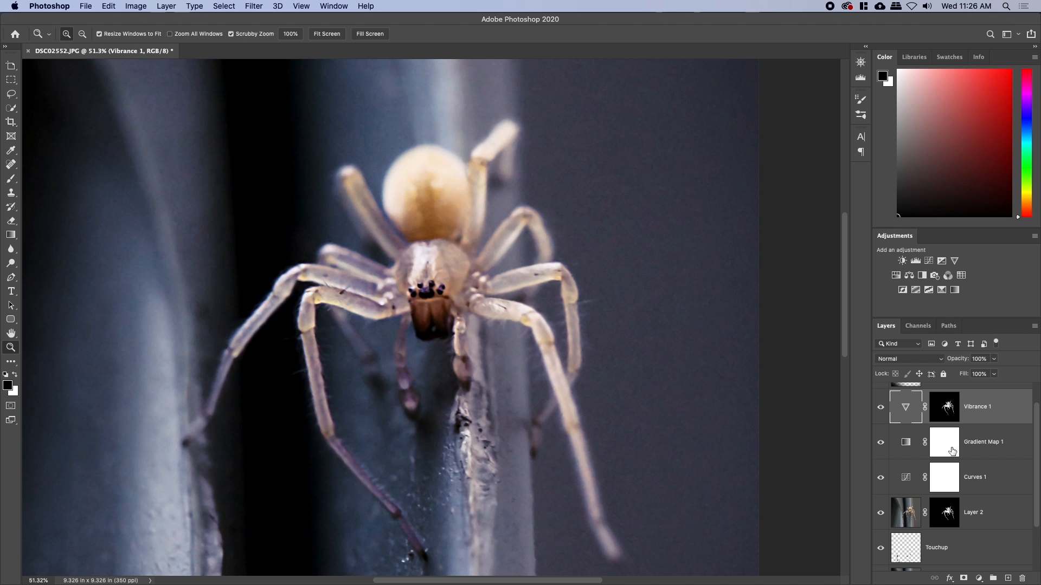
Load the Vibrance 1 mask as a selection and add a Hue/Saturation adjustment masked to the spider, directly below Vibrance 1
{"action": "left_click", "coordinate": [944, 417], "text": "super"}
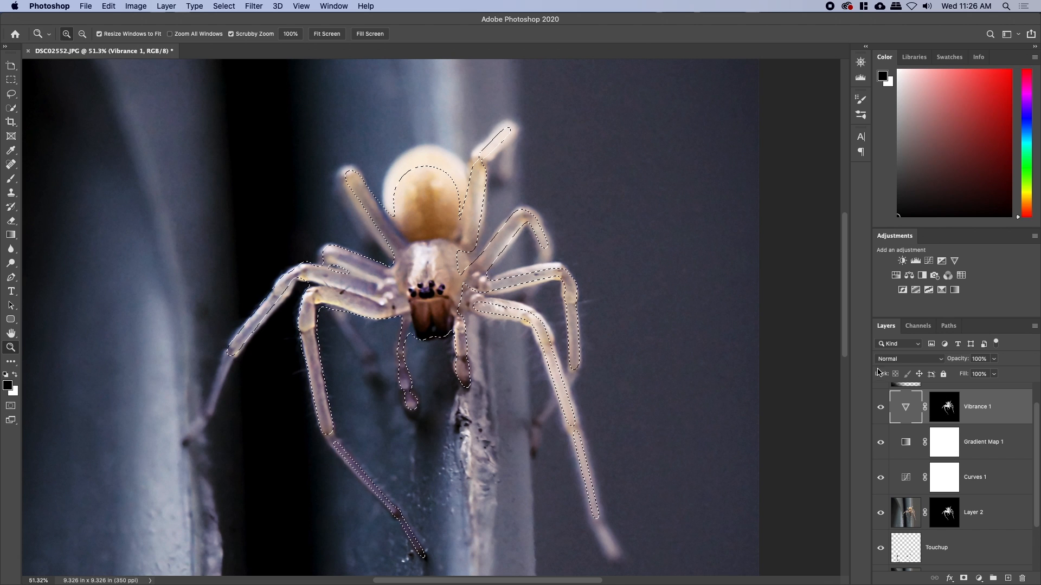
{"action": "left_click", "coordinate": [895, 275]}
{"action": "left_click_drag", "start_coordinate": [970, 411], "coordinate": [967, 446]}
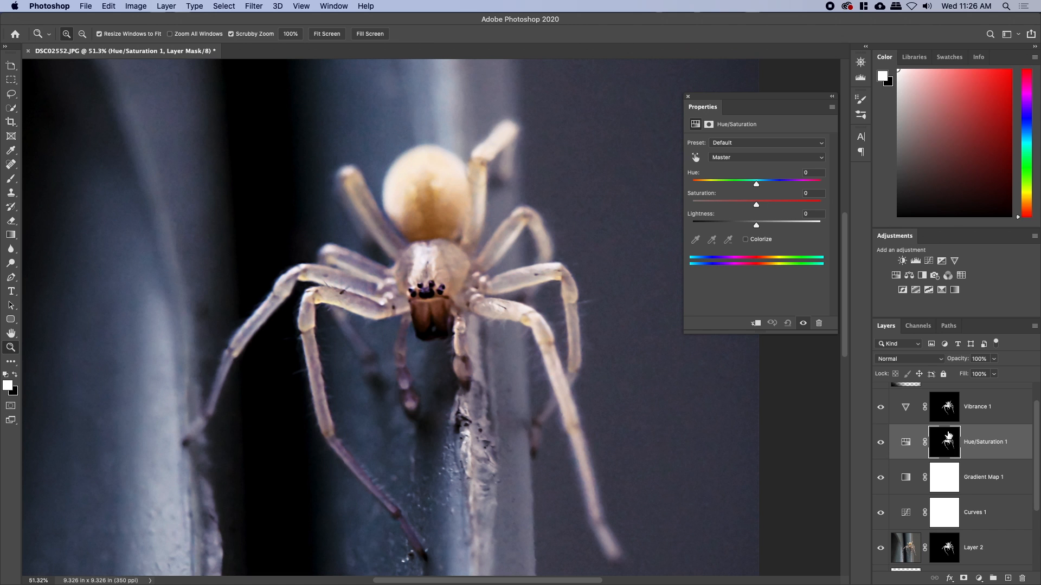
Colorize the spider green in the Hue/Saturation adjustment with hue 80, saturation 35 and lightness +2
{"action": "left_click_drag", "start_coordinate": [755, 185], "coordinate": [780, 195]}
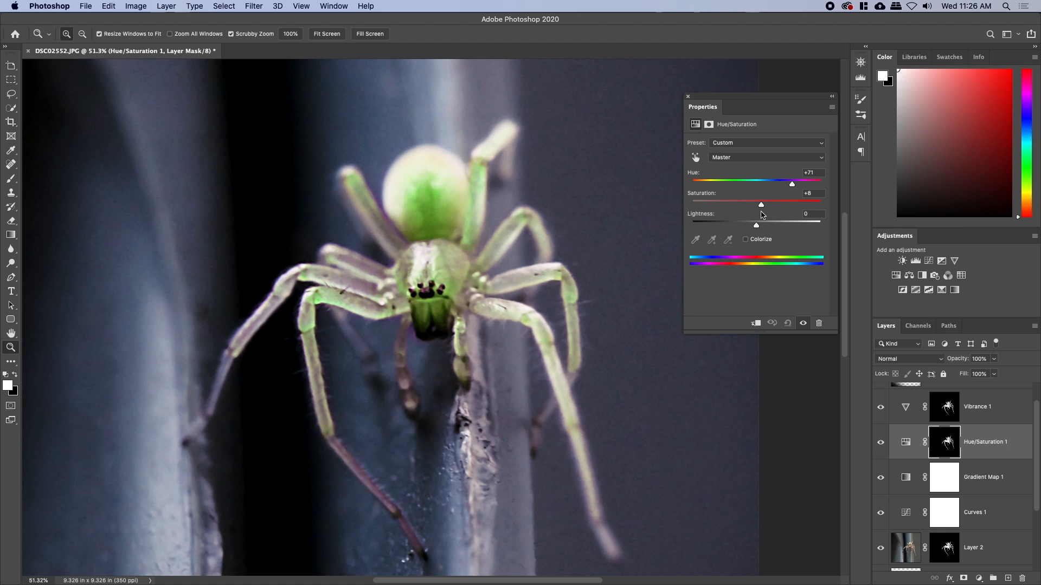
{"action": "left_click", "coordinate": [746, 240]}
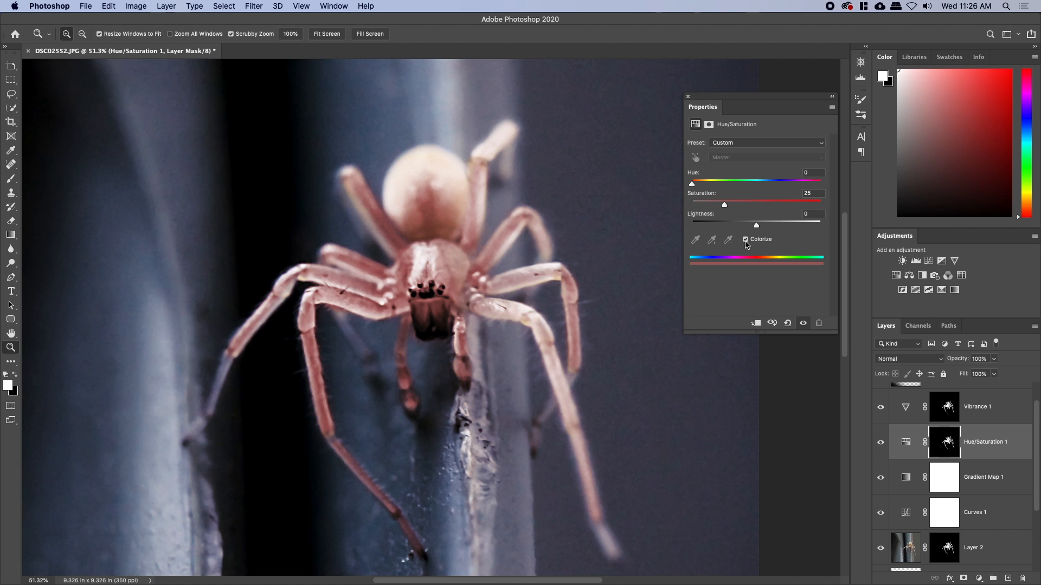
{"action": "left_click_drag", "start_coordinate": [711, 189], "coordinate": [723, 187]}
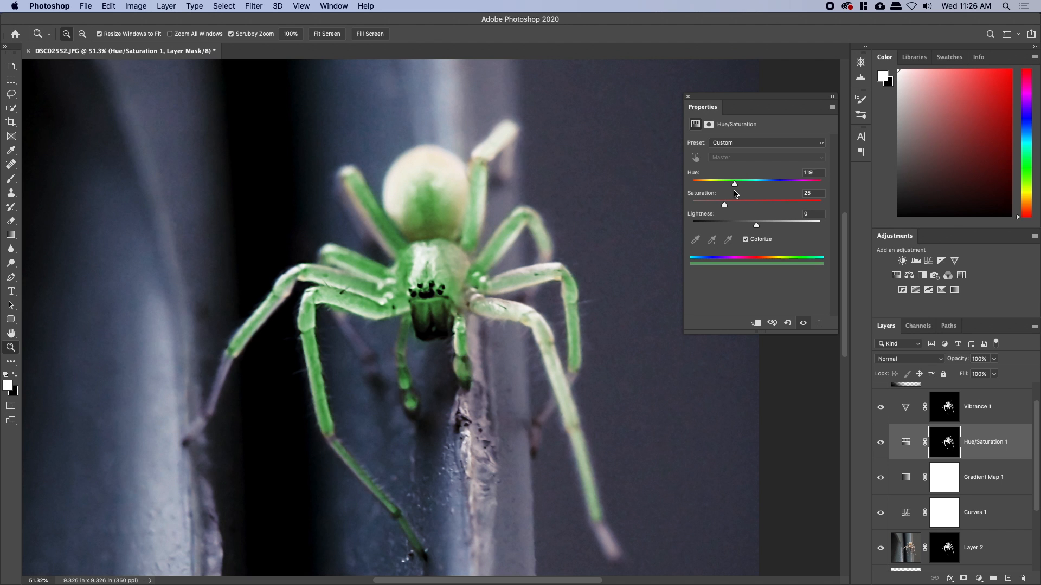
{"action": "left_click_drag", "start_coordinate": [719, 191], "coordinate": [703, 191]}
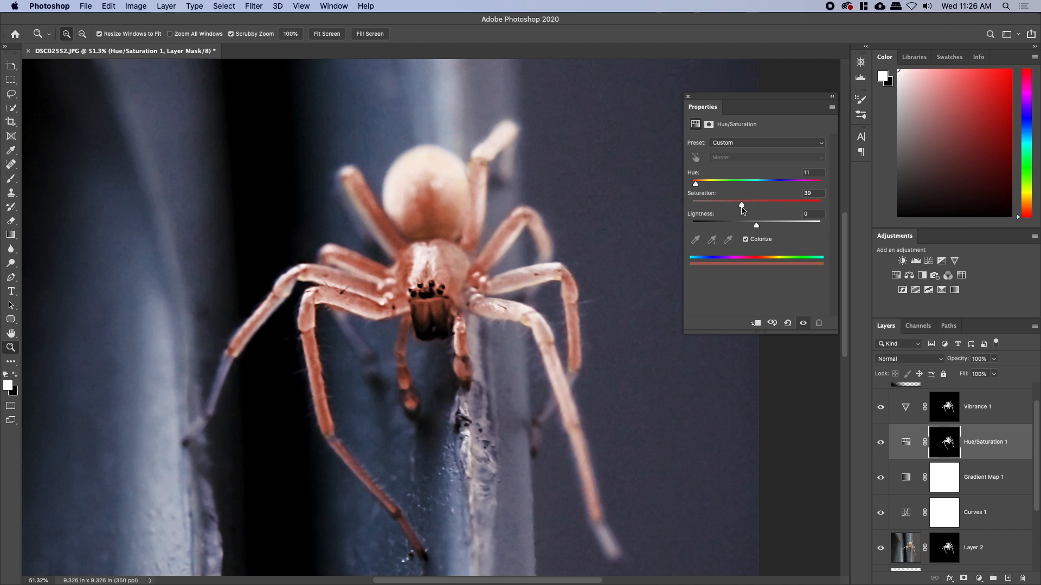
{"action": "mouse_move", "coordinate": [757, 230]}
{"action": "left_mouse_down"}
{"action": "mouse_move", "coordinate": [746, 230]}
{"action": "mouse_move", "coordinate": [766, 233]}
{"action": "mouse_move", "coordinate": [757, 232]}
{"action": "left_mouse_up"}
{"action": "left_click", "coordinate": [717, 184]}
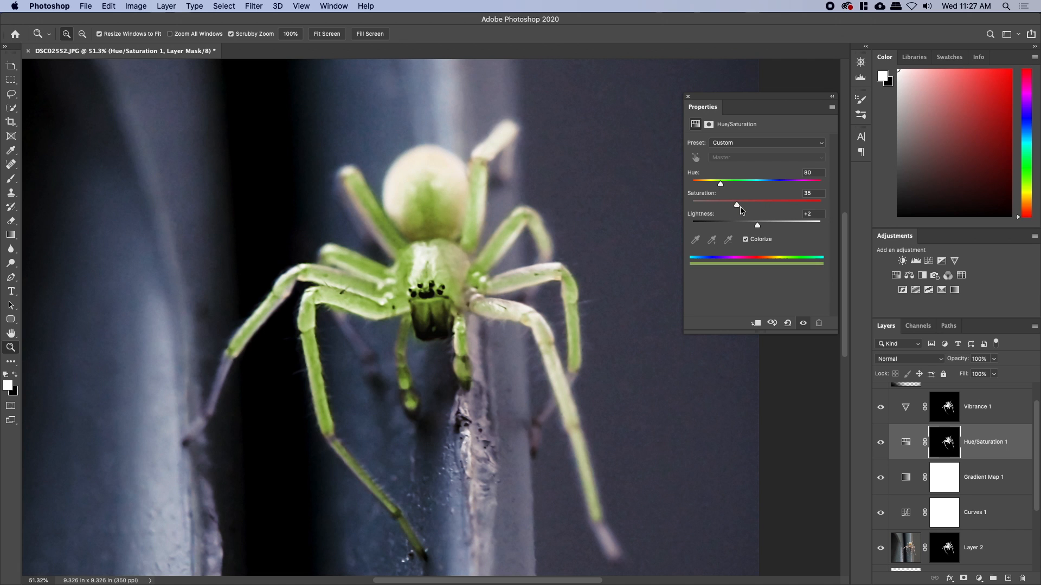
{"action": "left_click", "coordinate": [688, 97]}
Paint white on the Hue/Saturation 1 mask over the spider's abdomen with a 200 px brush at 60% flow
{"action": "key", "text": "b"}
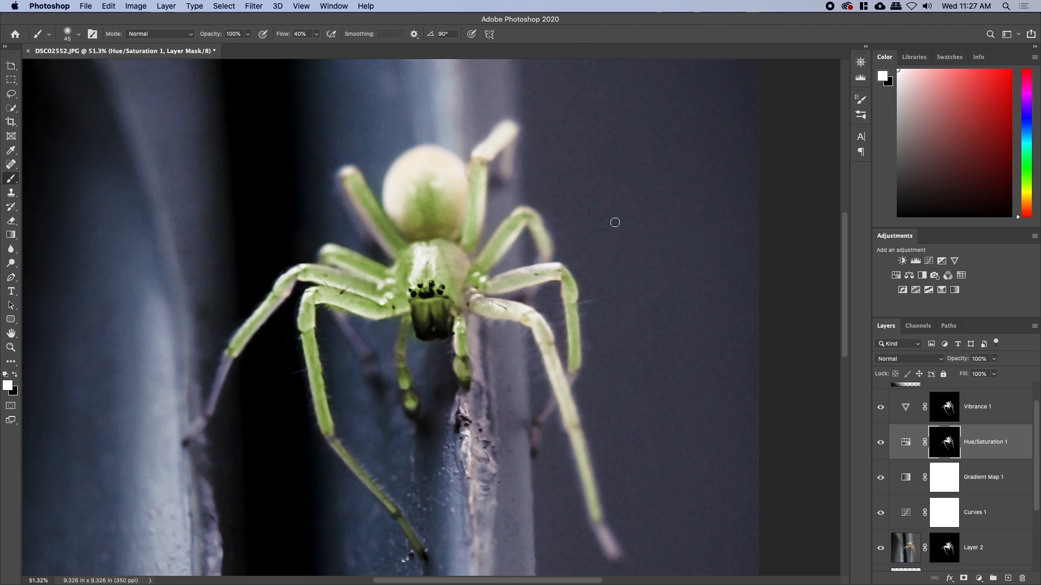
{"action": "key", "text": "bracketright"}
{"action": "key", "text": "bracketright"}
{"action": "key", "text": "shift+6"}
{"action": "mouse_move", "coordinate": [452, 209]}
{"action": "left_mouse_down"}
{"action": "mouse_move", "coordinate": [448, 184]}
{"action": "mouse_move", "coordinate": [418, 169]}
{"action": "mouse_move", "coordinate": [418, 181]}
{"action": "mouse_move", "coordinate": [420, 167]}
{"action": "mouse_move", "coordinate": [467, 169]}
{"action": "left_mouse_up"}
{"action": "key", "text": "z"}
{"action": "key", "text": "b"}
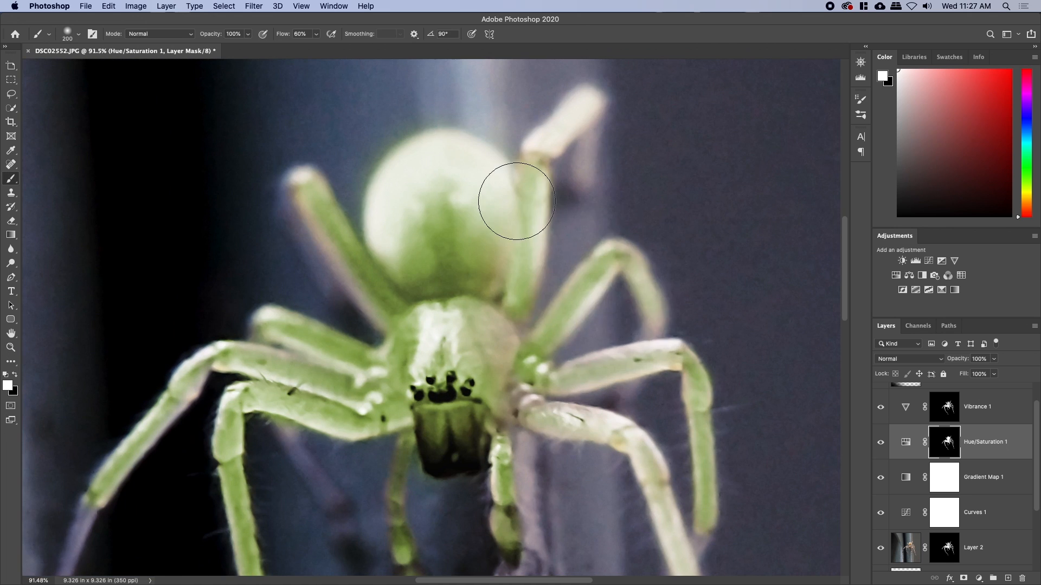
Mask out the green spill around the abdomen's edge with black, using a 45 px brush at 71% hardness
{"action": "right_click", "coordinate": [516, 201]}
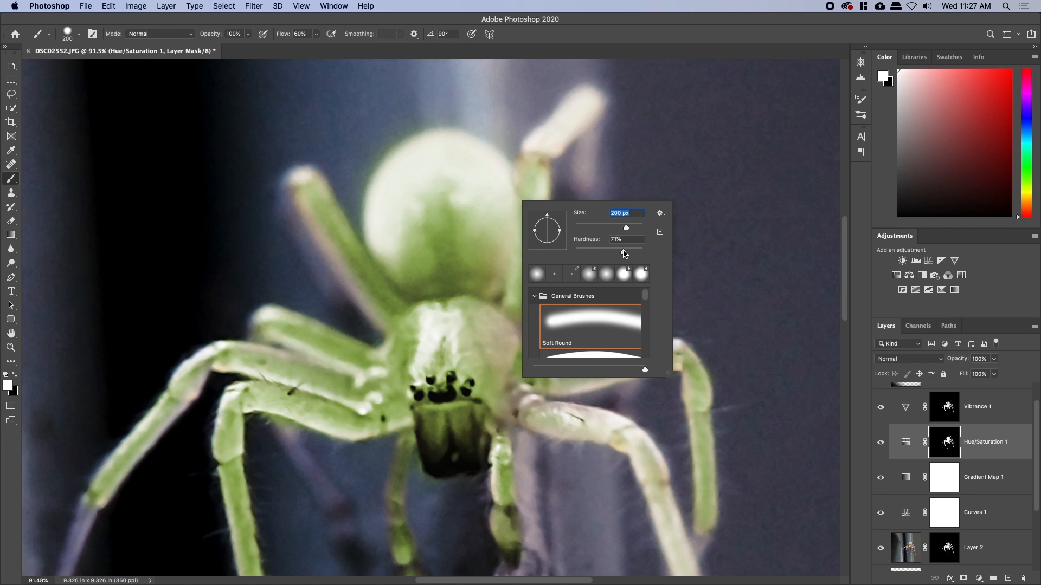
{"action": "key", "text": "Return"}
{"action": "key", "text": "bracketleft"}
{"action": "key", "text": "bracketleft"}
{"action": "key", "text": "bracketleft"}
{"action": "key", "text": "bracketleft"}
{"action": "key", "text": "bracketleft"}
{"action": "key", "text": "z"}
{"action": "left_click_drag", "start_coordinate": [404, 166], "coordinate": [454, 217]}
{"action": "key", "text": "x"}
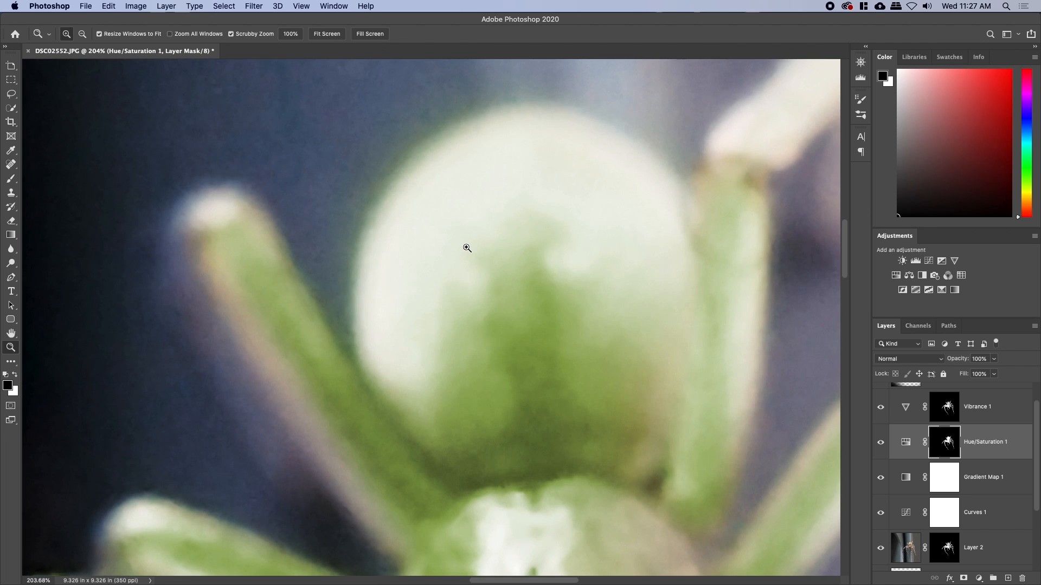
{"action": "key", "text": "b"}
{"action": "key", "text": "bracketleft"}
{"action": "key", "text": "bracketleft"}
{"action": "key", "text": "bracketleft"}
{"action": "key", "text": "bracketleft"}
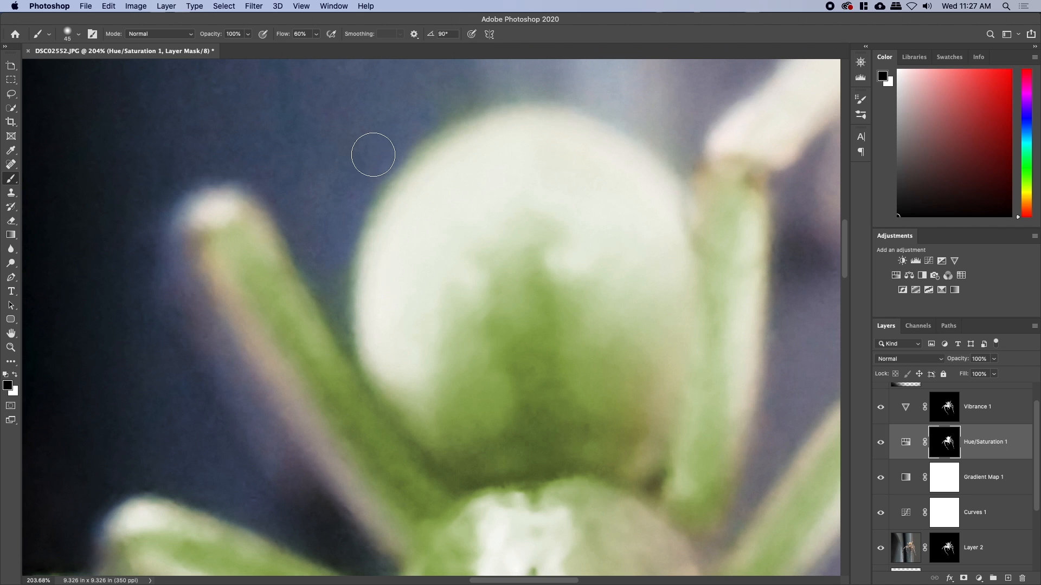
{"action": "left_click_drag", "start_coordinate": [329, 296], "coordinate": [334, 274]}
{"action": "left_click_drag", "start_coordinate": [374, 205], "coordinate": [347, 276]}
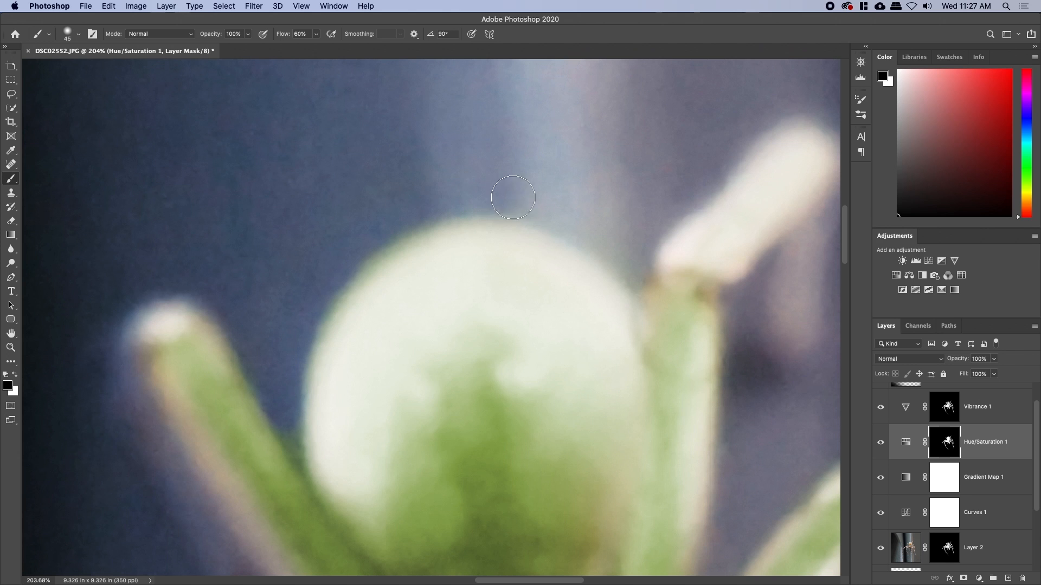
Paint white on the mask over the rear leg to the right of the abdomen, undoing the last stroke
{"action": "left_click_drag", "start_coordinate": [612, 331], "coordinate": [504, 346]}
{"action": "key", "text": "x"}
{"action": "mouse_move", "coordinate": [536, 296]}
{"action": "left_mouse_down"}
{"action": "mouse_move", "coordinate": [569, 242]}
{"action": "mouse_move", "coordinate": [649, 166]}
{"action": "mouse_move", "coordinate": [687, 159]}
{"action": "mouse_move", "coordinate": [691, 178]}
{"action": "mouse_move", "coordinate": [576, 290]}
{"action": "mouse_move", "coordinate": [557, 364]}
{"action": "left_mouse_up"}
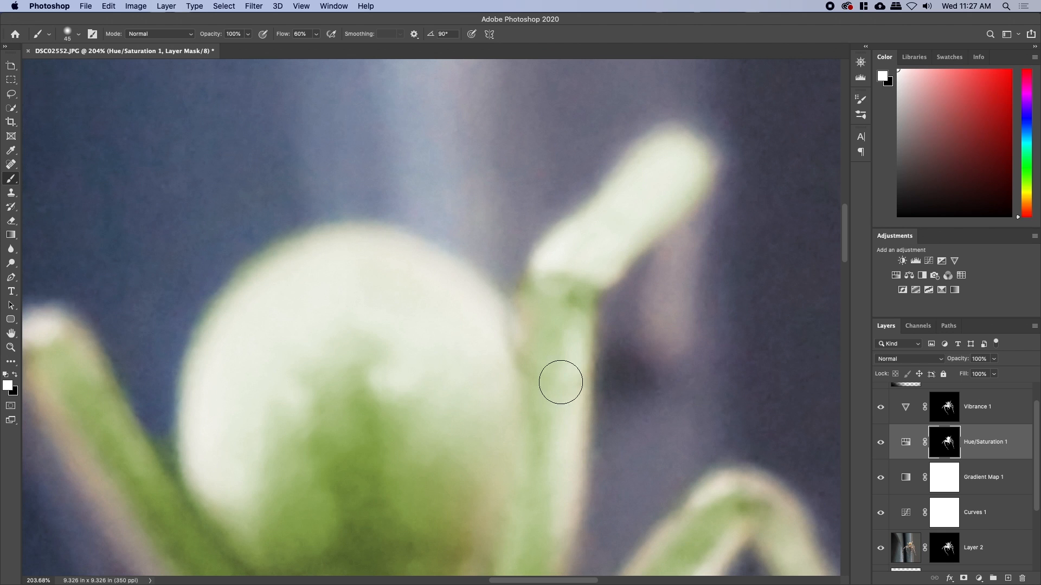
{"action": "mouse_move", "coordinate": [677, 212]}
{"action": "left_mouse_down"}
{"action": "mouse_move", "coordinate": [674, 304]}
{"action": "mouse_move", "coordinate": [673, 225]}
{"action": "left_mouse_up"}
{"action": "key", "text": "super+z"}
Extend the green tint where the abdomen meets the right legs, lowering the brush flow to 20%
{"action": "left_click_drag", "start_coordinate": [554, 427], "coordinate": [434, 246]}
{"action": "mouse_move", "coordinate": [441, 518]}
{"action": "left_mouse_down"}
{"action": "mouse_move", "coordinate": [540, 383]}
{"action": "mouse_move", "coordinate": [604, 309]}
{"action": "mouse_move", "coordinate": [627, 304]}
{"action": "mouse_move", "coordinate": [656, 326]}
{"action": "mouse_move", "coordinate": [709, 442]}
{"action": "mouse_move", "coordinate": [708, 480]}
{"action": "mouse_move", "coordinate": [687, 529]}
{"action": "mouse_move", "coordinate": [706, 507]}
{"action": "mouse_move", "coordinate": [707, 419]}
{"action": "mouse_move", "coordinate": [651, 344]}
{"action": "mouse_move", "coordinate": [579, 387]}
{"action": "mouse_move", "coordinate": [508, 493]}
{"action": "mouse_move", "coordinate": [477, 509]}
{"action": "mouse_move", "coordinate": [551, 400]}
{"action": "left_mouse_up"}
{"action": "key", "text": "shift+2"}
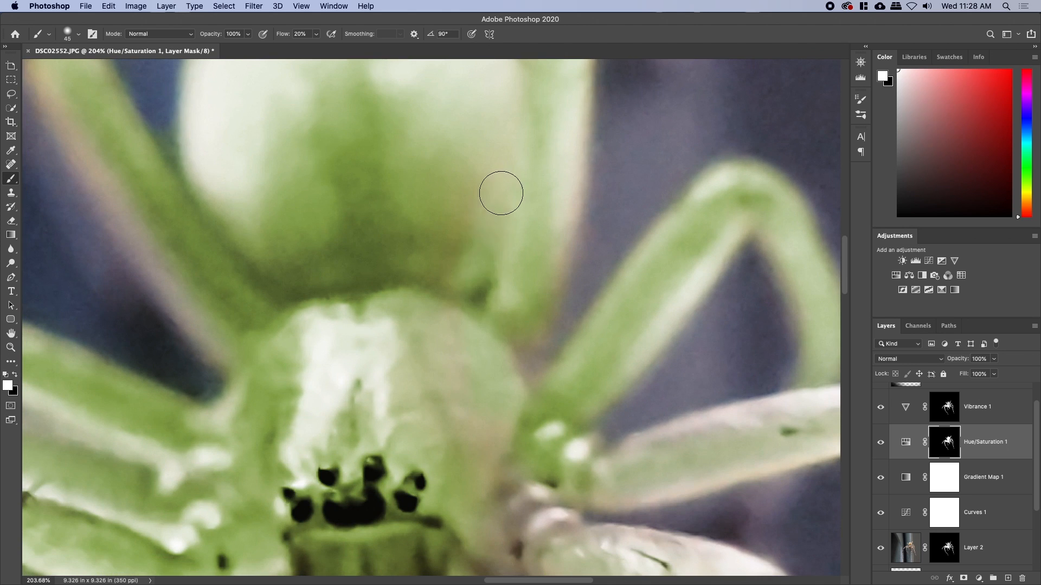
{"action": "left_click_drag", "start_coordinate": [470, 234], "coordinate": [470, 301]}
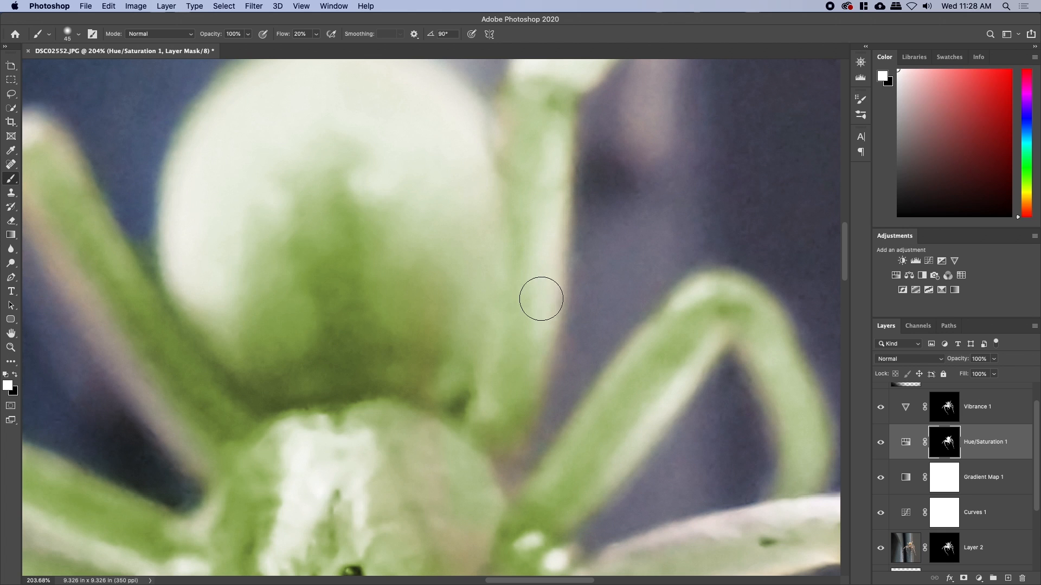
Paint the green tint along the edges of the rear leg to the left of the abdomen
{"action": "mouse_move", "coordinate": [441, 308]}
{"action": "left_mouse_down"}
{"action": "mouse_move", "coordinate": [569, 349]}
{"action": "mouse_move", "coordinate": [586, 385]}
{"action": "left_mouse_up"}
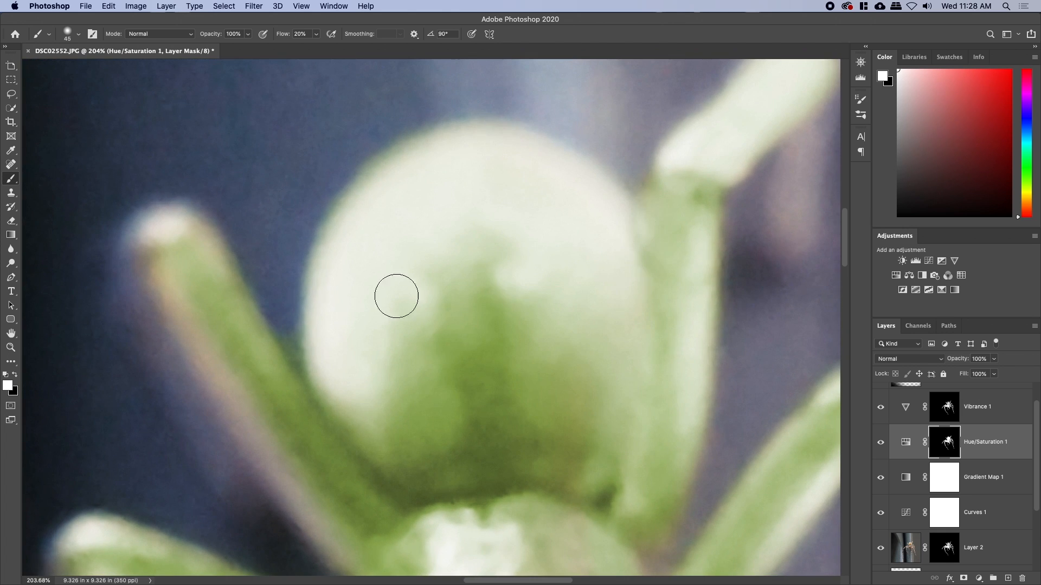
{"action": "scroll", "coordinate": [669, 181], "scroll_direction": "left", "scroll_amount": 5}
{"action": "scroll", "coordinate": [669, 182], "scroll_direction": "down", "scroll_amount": 2}
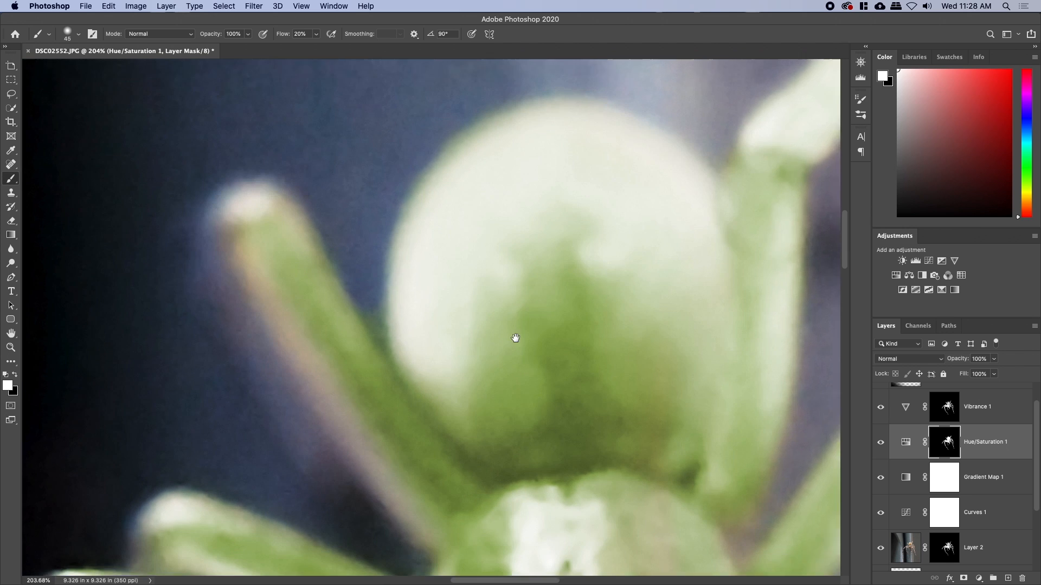
{"action": "mouse_move", "coordinate": [348, 187]}
{"action": "left_mouse_down"}
{"action": "mouse_move", "coordinate": [334, 179]}
{"action": "mouse_move", "coordinate": [314, 197]}
{"action": "mouse_move", "coordinate": [319, 235]}
{"action": "mouse_move", "coordinate": [372, 311]}
{"action": "mouse_move", "coordinate": [364, 306]}
{"action": "mouse_move", "coordinate": [409, 395]}
{"action": "mouse_move", "coordinate": [483, 487]}
{"action": "left_mouse_up"}
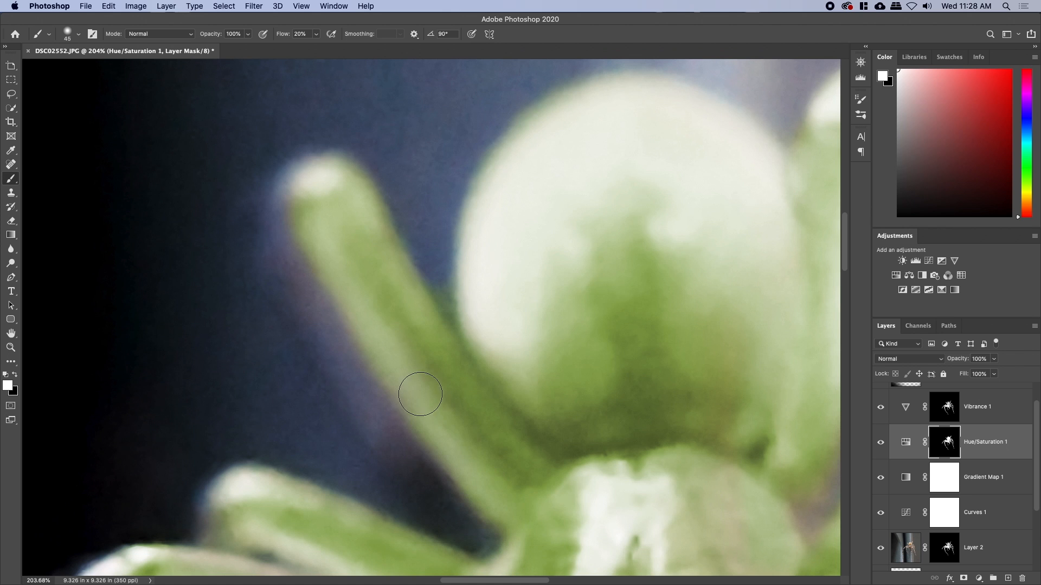
Paint the green tint over the untinted edges of the middle and outer legs on the photo's left side
{"action": "scroll", "coordinate": [495, 342], "scroll_direction": "down", "scroll_amount": 10}
{"action": "mouse_move", "coordinate": [299, 237]}
{"action": "left_mouse_down"}
{"action": "mouse_move", "coordinate": [293, 211]}
{"action": "mouse_move", "coordinate": [314, 204]}
{"action": "mouse_move", "coordinate": [495, 280]}
{"action": "left_mouse_up"}
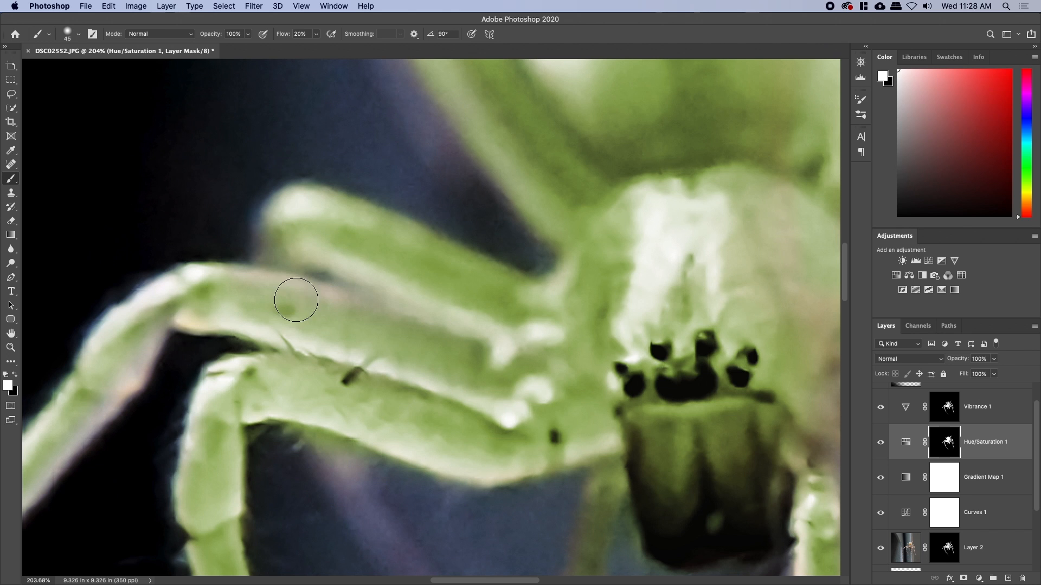
{"action": "mouse_move", "coordinate": [340, 321]}
{"action": "left_mouse_down"}
{"action": "mouse_move", "coordinate": [551, 360]}
{"action": "mouse_move", "coordinate": [492, 344]}
{"action": "mouse_move", "coordinate": [490, 329]}
{"action": "mouse_move", "coordinate": [484, 361]}
{"action": "mouse_move", "coordinate": [453, 332]}
{"action": "mouse_move", "coordinate": [402, 395]}
{"action": "mouse_move", "coordinate": [467, 333]}
{"action": "left_mouse_up"}
{"action": "scroll", "coordinate": [431, 374], "scroll_direction": "down", "scroll_amount": 3}
{"action": "scroll", "coordinate": [430, 374], "scroll_direction": "left", "scroll_amount": 2}
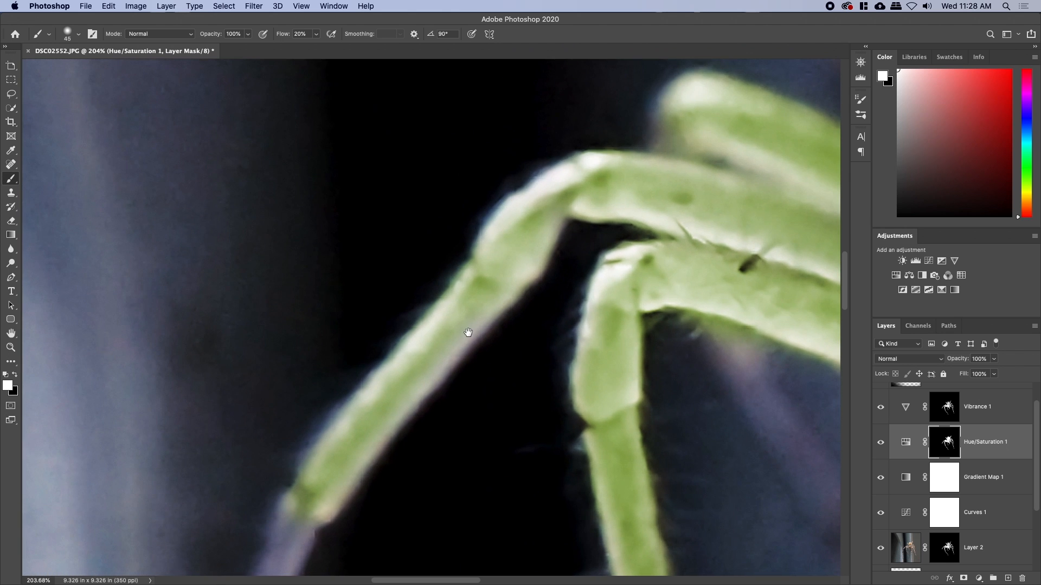
{"action": "mouse_move", "coordinate": [377, 413]}
{"action": "left_mouse_down"}
{"action": "mouse_move", "coordinate": [319, 506]}
{"action": "mouse_move", "coordinate": [356, 425]}
{"action": "left_mouse_up"}
Tint the outer left leg's thin lower segment and foot green with a 35 px brush
{"action": "mouse_move", "coordinate": [588, 372]}
{"action": "left_mouse_down"}
{"action": "mouse_move", "coordinate": [603, 151]}
{"action": "mouse_move", "coordinate": [644, 138]}
{"action": "left_mouse_up"}
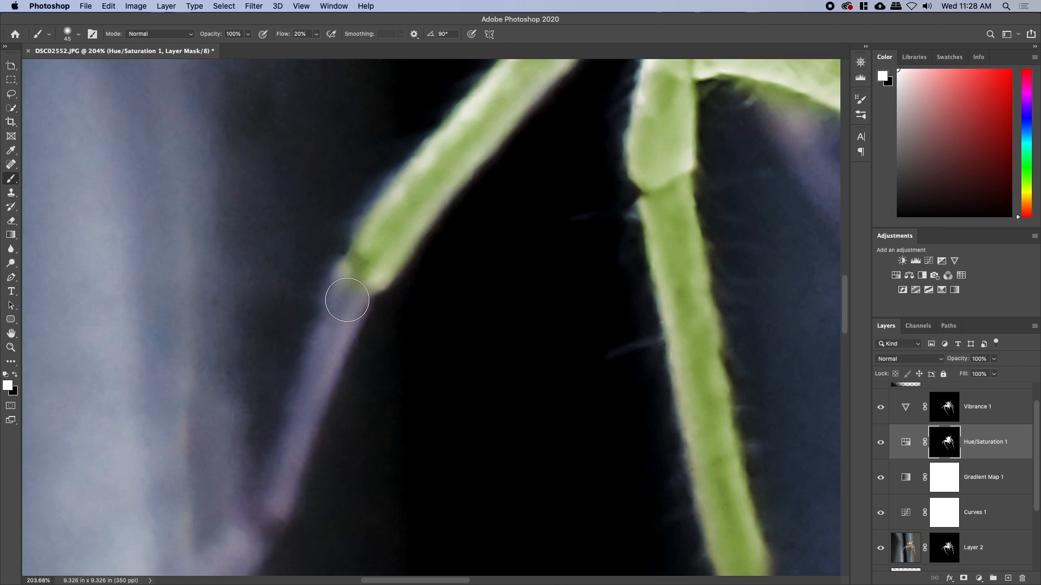
{"action": "key", "text": "bracketleft"}
{"action": "left_click_drag", "start_coordinate": [356, 304], "coordinate": [339, 305]}
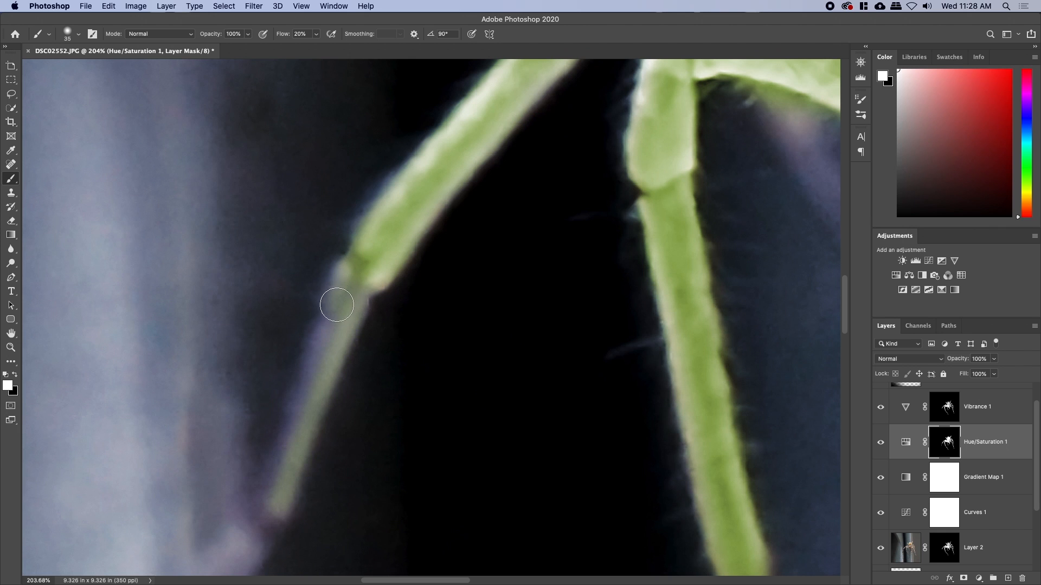
{"action": "left_click_drag", "start_coordinate": [383, 460], "coordinate": [456, 269]}
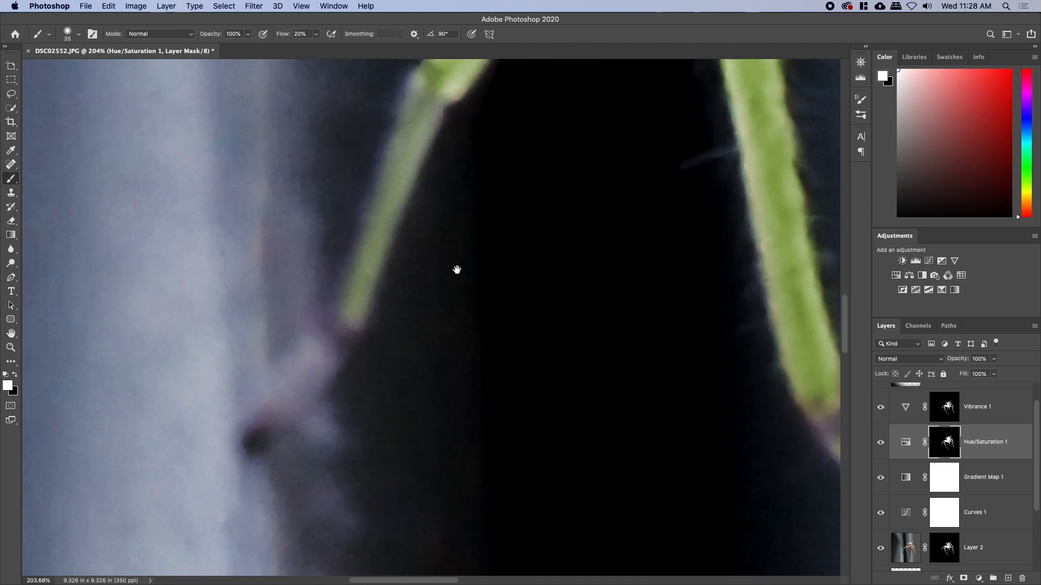
{"action": "mouse_move", "coordinate": [257, 441]}
{"action": "left_mouse_down"}
{"action": "mouse_move", "coordinate": [329, 360]}
{"action": "mouse_move", "coordinate": [361, 303]}
{"action": "left_mouse_up"}
{"action": "left_click_drag", "start_coordinate": [458, 253], "coordinate": [464, 365]}
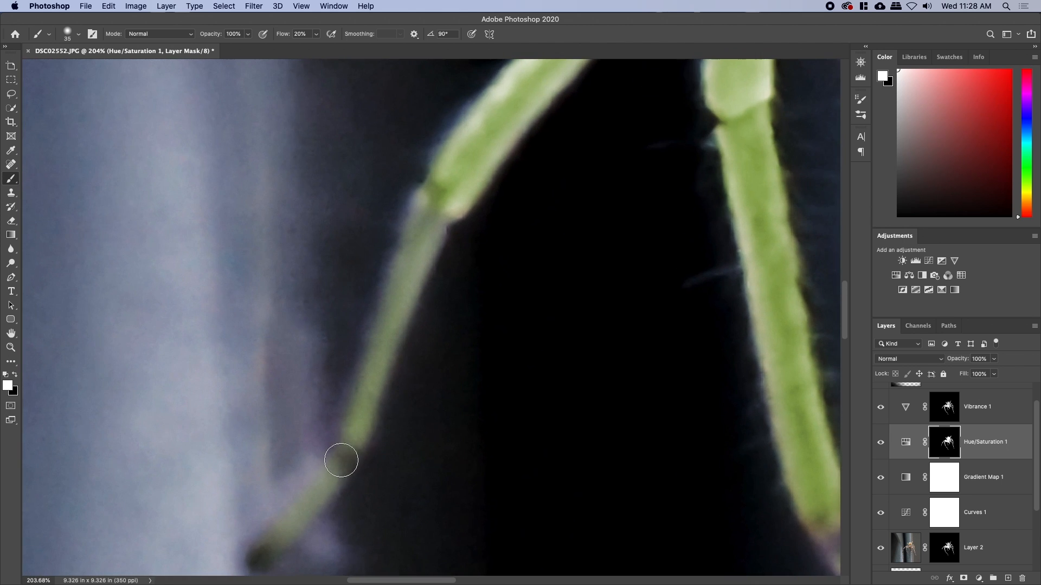
Soften the green tint on the outer left leg's lower segment with the Eraser at 10% flow, and return to the Brush
{"action": "key", "text": "e"}
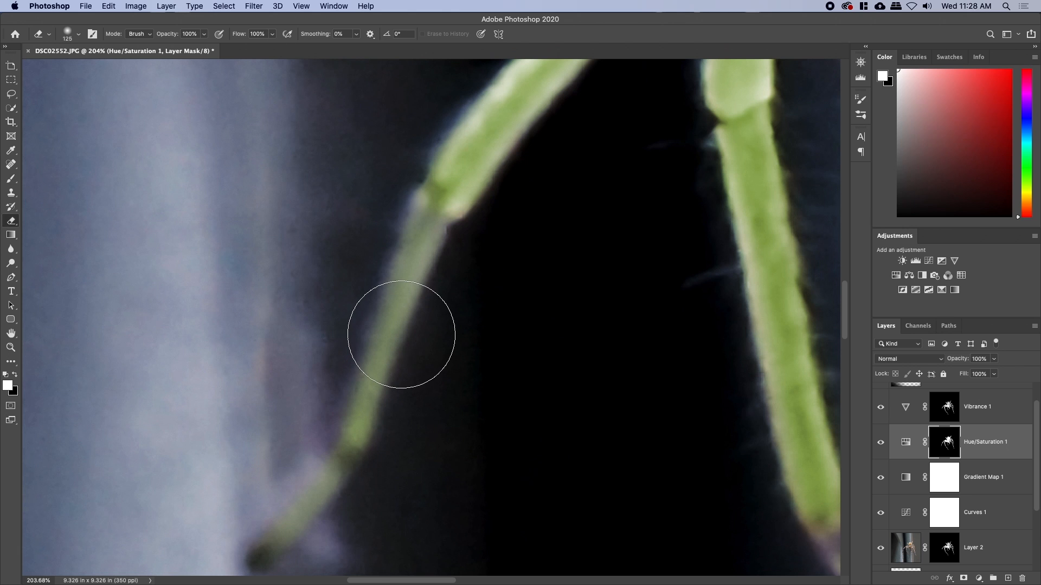
{"action": "key", "text": "shift+1"}
{"action": "mouse_move", "coordinate": [401, 266]}
{"action": "left_mouse_down"}
{"action": "mouse_move", "coordinate": [371, 388]}
{"action": "mouse_move", "coordinate": [410, 257]}
{"action": "mouse_move", "coordinate": [437, 290]}
{"action": "left_mouse_up"}
{"action": "key", "text": "b"}
{"action": "left_click_drag", "start_coordinate": [720, 260], "coordinate": [434, 330]}
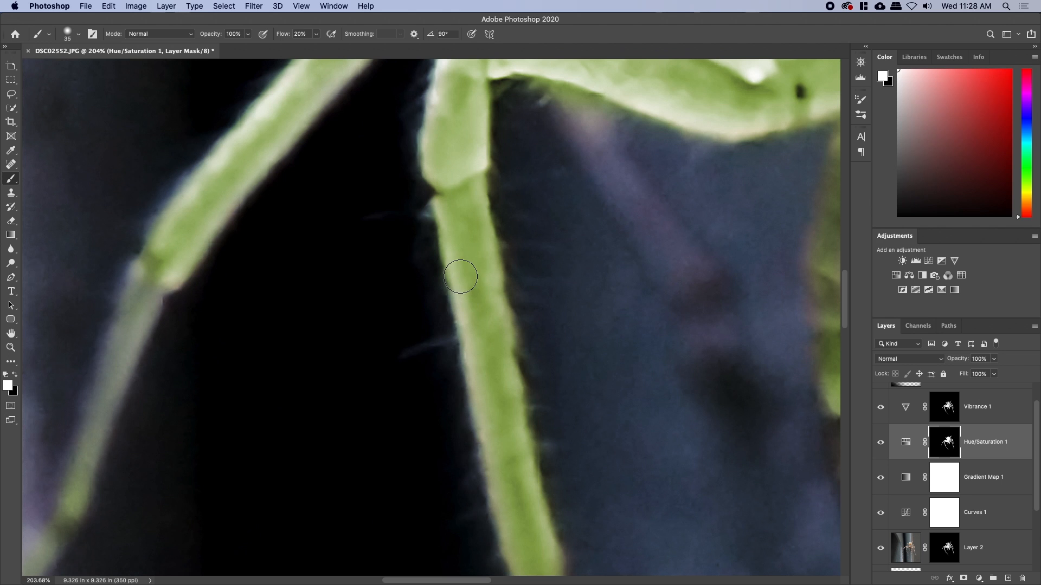
Paint the green tint along the edges of the left pedipalp and across the dark gap between its lower segments
{"action": "left_click_drag", "start_coordinate": [499, 516], "coordinate": [465, 376]}
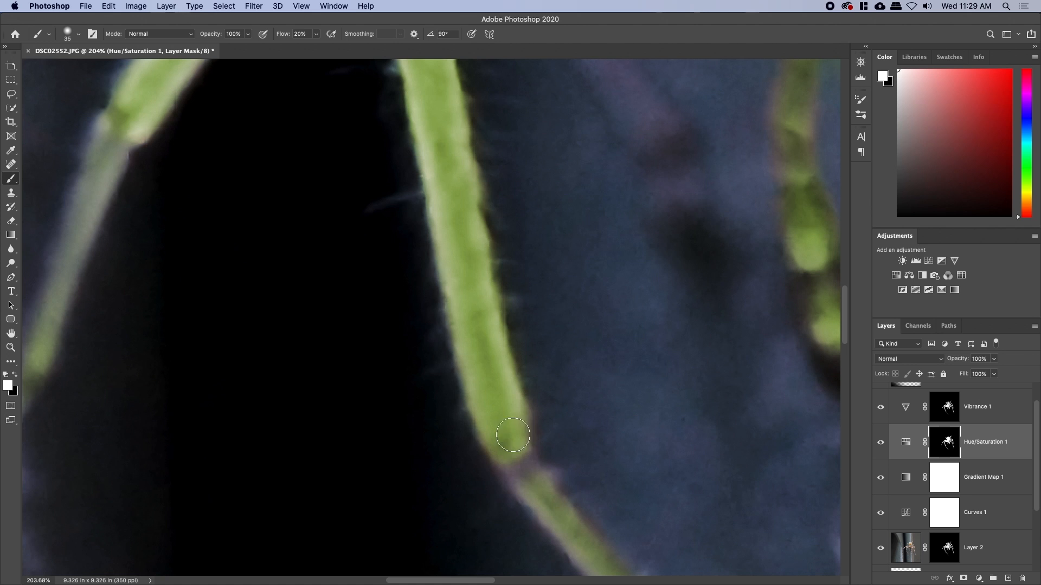
{"action": "left_click_drag", "start_coordinate": [622, 286], "coordinate": [367, 530]}
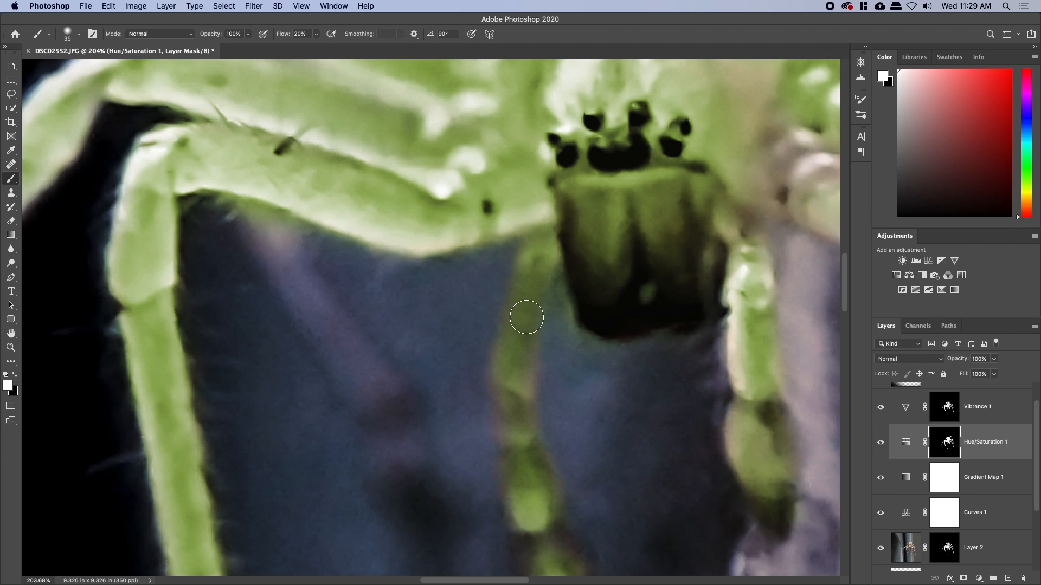
{"action": "left_click_drag", "start_coordinate": [515, 370], "coordinate": [508, 435]}
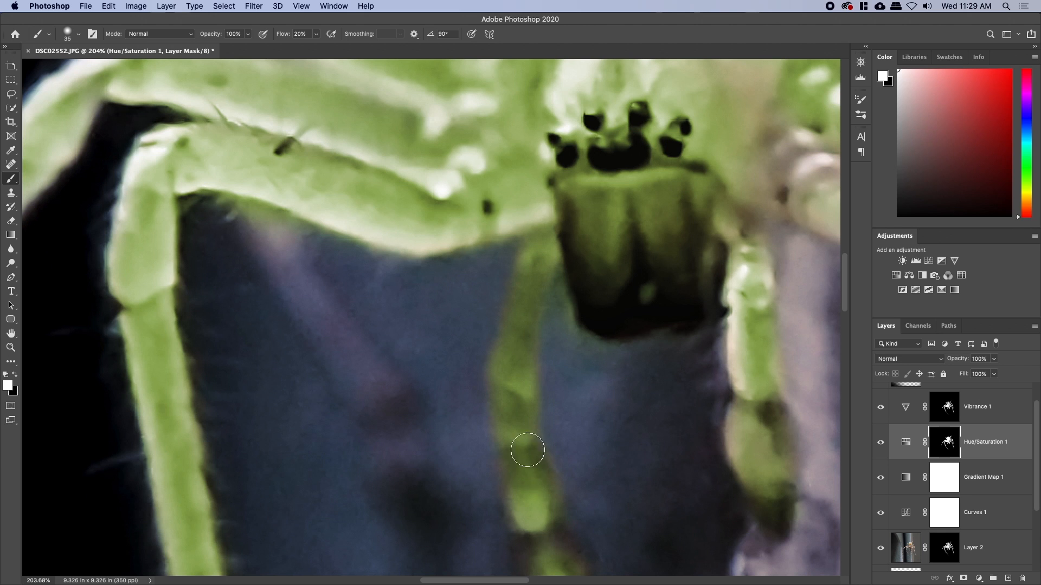
{"action": "scroll", "coordinate": [424, 316], "scroll_direction": "down", "scroll_amount": 10}
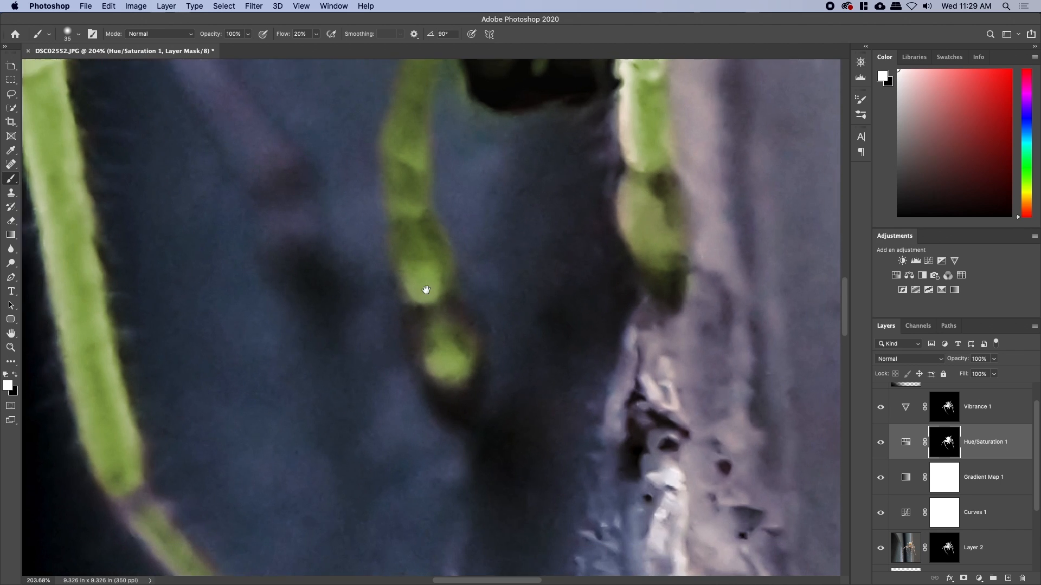
{"action": "left_click_drag", "start_coordinate": [419, 319], "coordinate": [463, 328]}
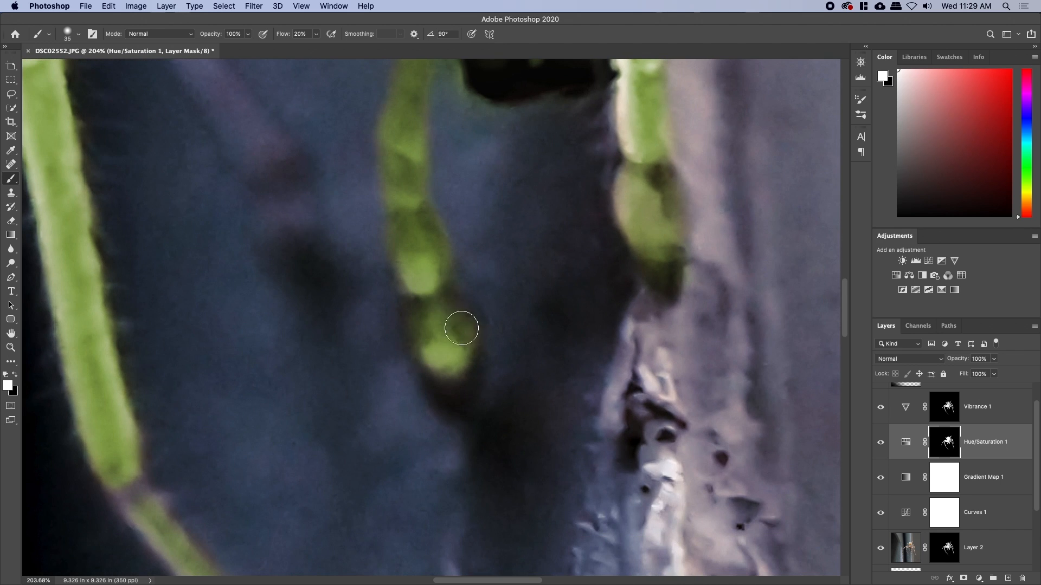
{"action": "scroll", "coordinate": [462, 329], "scroll_direction": "up", "scroll_amount": 6}
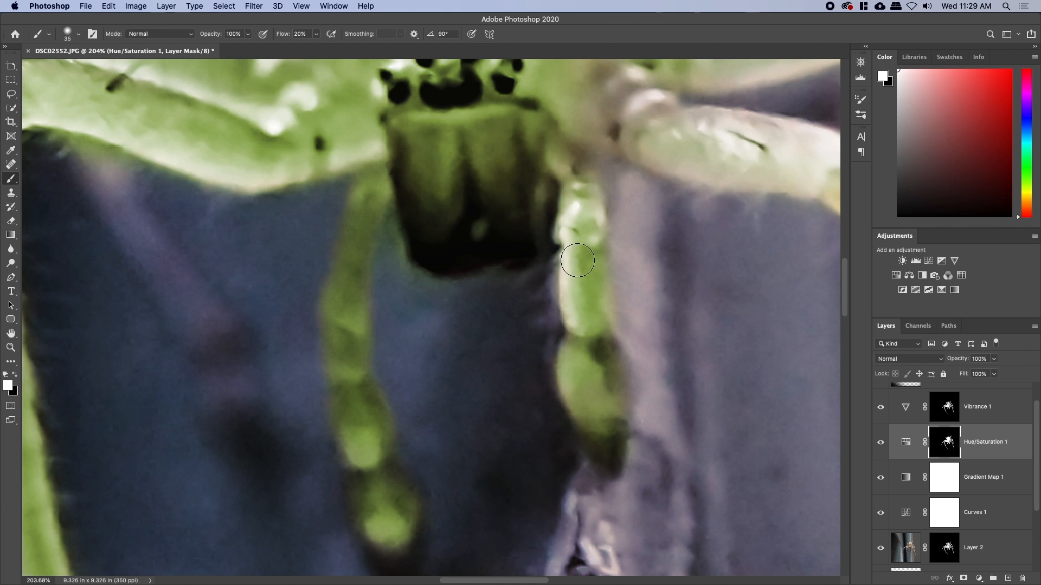
Paint the green tint over the head's untinted edge and the upper segments of the legs on the photo's right side
{"action": "left_click_drag", "start_coordinate": [583, 231], "coordinate": [430, 457]}
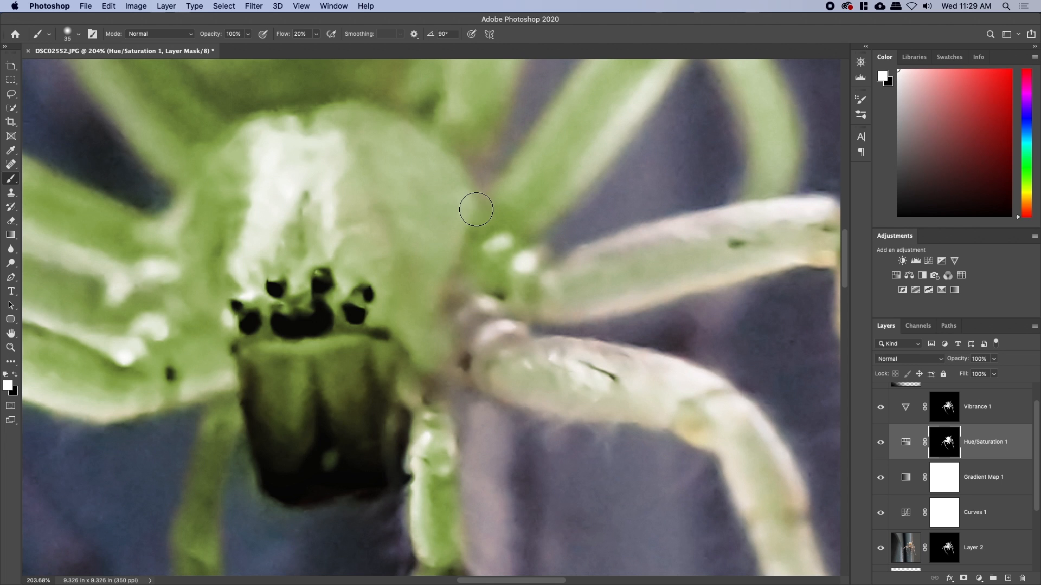
{"action": "left_click_drag", "start_coordinate": [545, 285], "coordinate": [325, 360]}
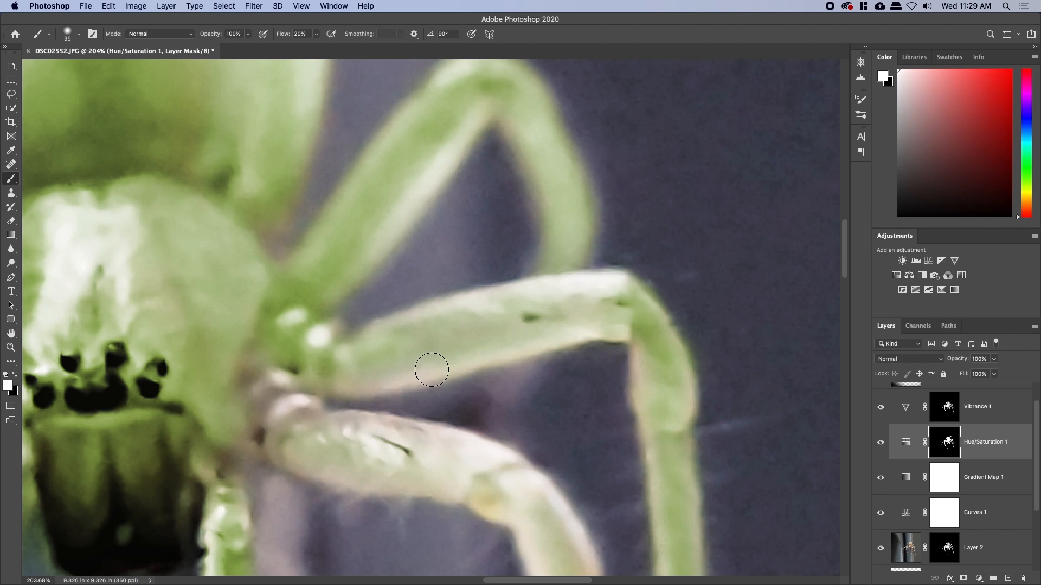
{"action": "mouse_move", "coordinate": [286, 370]}
{"action": "left_mouse_down"}
{"action": "mouse_move", "coordinate": [239, 456]}
{"action": "mouse_move", "coordinate": [316, 454]}
{"action": "mouse_move", "coordinate": [288, 436]}
{"action": "mouse_move", "coordinate": [290, 404]}
{"action": "mouse_move", "coordinate": [330, 441]}
{"action": "mouse_move", "coordinate": [325, 429]}
{"action": "mouse_move", "coordinate": [386, 433]}
{"action": "mouse_move", "coordinate": [312, 423]}
{"action": "mouse_move", "coordinate": [329, 373]}
{"action": "mouse_move", "coordinate": [379, 386]}
{"action": "mouse_move", "coordinate": [356, 430]}
{"action": "mouse_move", "coordinate": [506, 461]}
{"action": "mouse_move", "coordinate": [515, 467]}
{"action": "mouse_move", "coordinate": [498, 469]}
{"action": "mouse_move", "coordinate": [517, 494]}
{"action": "mouse_move", "coordinate": [489, 498]}
{"action": "mouse_move", "coordinate": [503, 506]}
{"action": "mouse_move", "coordinate": [289, 459]}
{"action": "mouse_move", "coordinate": [432, 486]}
{"action": "left_mouse_up"}
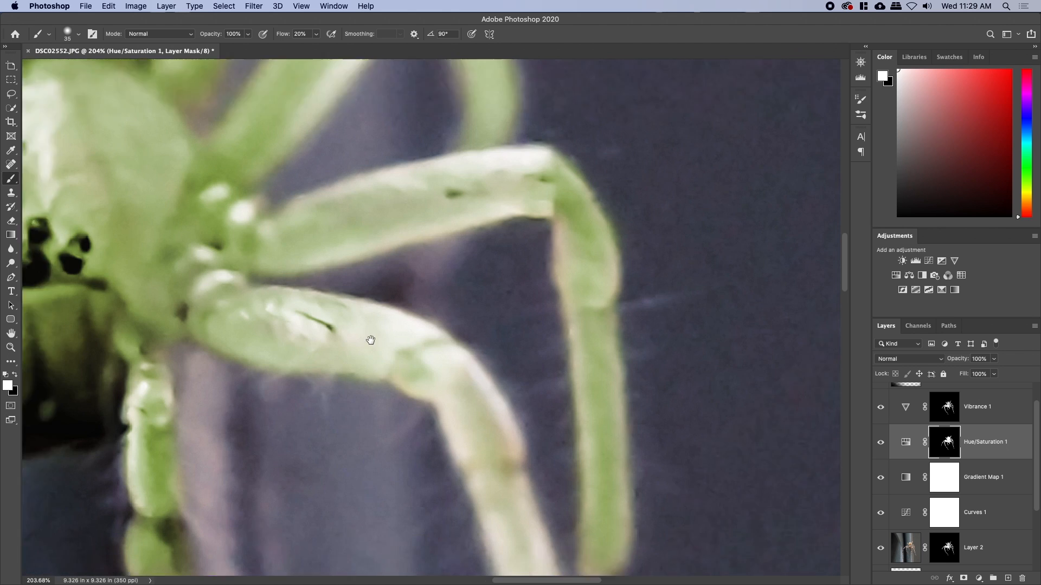
{"action": "scroll", "coordinate": [367, 339], "scroll_direction": "down", "scroll_amount": 6}
{"action": "scroll", "coordinate": [367, 340], "scroll_direction": "right", "scroll_amount": 4}
Tint the knee and long middle segment of the front right leg green
{"action": "mouse_move", "coordinate": [404, 332]}
{"action": "left_mouse_down"}
{"action": "mouse_move", "coordinate": [440, 395]}
{"action": "mouse_move", "coordinate": [425, 335]}
{"action": "mouse_move", "coordinate": [430, 308]}
{"action": "mouse_move", "coordinate": [481, 442]}
{"action": "mouse_move", "coordinate": [474, 386]}
{"action": "mouse_move", "coordinate": [480, 413]}
{"action": "left_mouse_up"}
{"action": "left_click_drag", "start_coordinate": [447, 460], "coordinate": [404, 348]}
{"action": "left_click_drag", "start_coordinate": [379, 276], "coordinate": [410, 339]}
{"action": "left_click_drag", "start_coordinate": [415, 414], "coordinate": [362, 279]}
{"action": "mouse_move", "coordinate": [406, 371]}
{"action": "left_mouse_down"}
{"action": "mouse_move", "coordinate": [428, 422]}
{"action": "mouse_move", "coordinate": [457, 426]}
{"action": "mouse_move", "coordinate": [376, 206]}
{"action": "mouse_move", "coordinate": [426, 340]}
{"action": "left_mouse_up"}
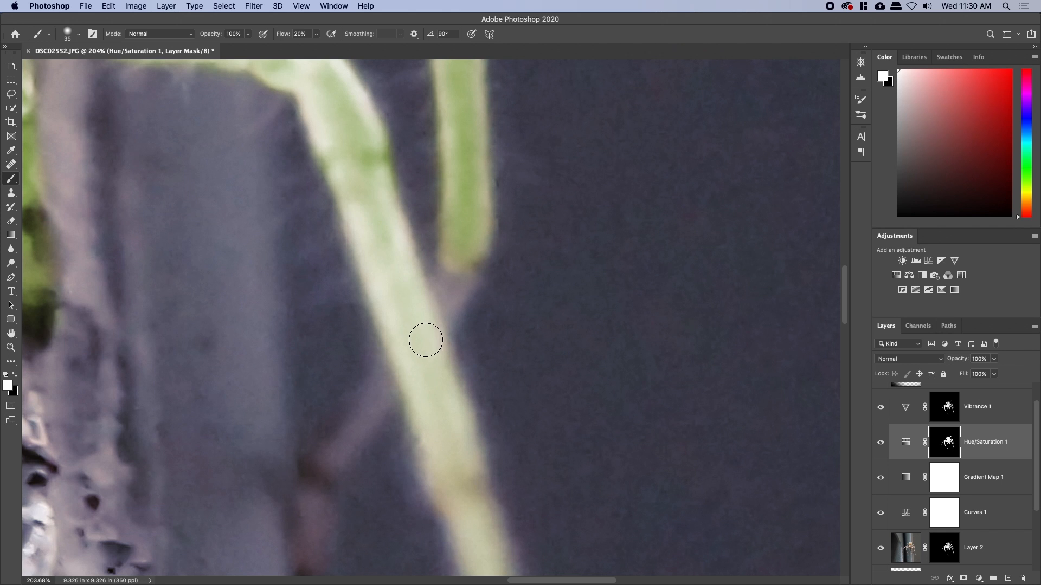
{"action": "left_click_drag", "start_coordinate": [430, 459], "coordinate": [395, 288]}
{"action": "mouse_move", "coordinate": [400, 207]}
{"action": "left_mouse_down"}
{"action": "mouse_move", "coordinate": [443, 287]}
{"action": "mouse_move", "coordinate": [434, 312]}
{"action": "mouse_move", "coordinate": [393, 272]}
{"action": "mouse_move", "coordinate": [400, 295]}
{"action": "left_mouse_up"}
Paint the green tint down the front right leg's lower segment, and cover the pale foot with a larger brush
{"action": "key", "text": "x"}
{"action": "key", "text": "x"}
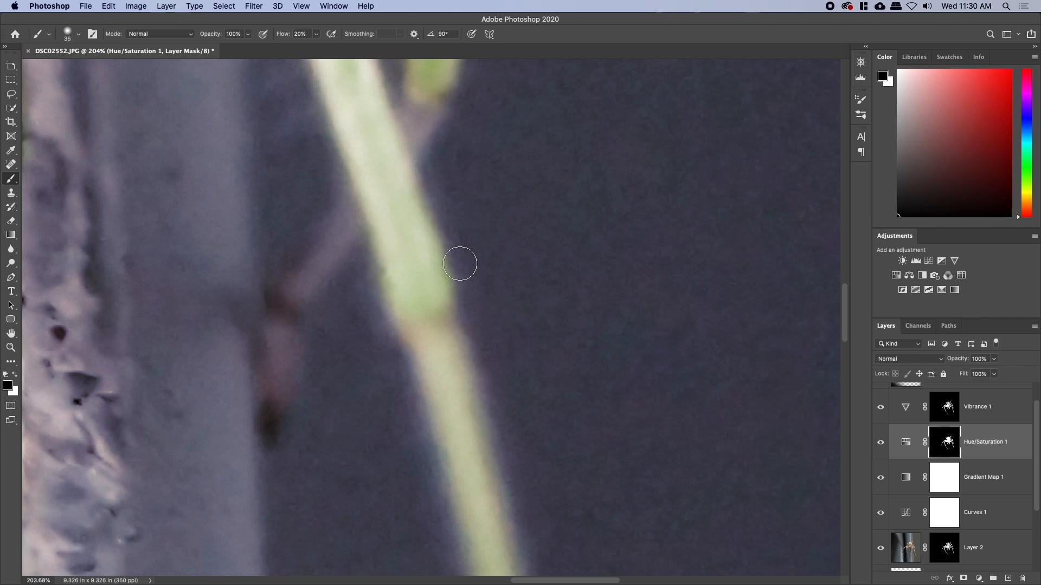
{"action": "mouse_move", "coordinate": [423, 318]}
{"action": "left_mouse_down"}
{"action": "mouse_move", "coordinate": [439, 314]}
{"action": "mouse_move", "coordinate": [432, 347]}
{"action": "left_mouse_up"}
{"action": "left_click_drag", "start_coordinate": [441, 422], "coordinate": [400, 238]}
{"action": "mouse_move", "coordinate": [405, 183]}
{"action": "left_mouse_down"}
{"action": "mouse_move", "coordinate": [432, 351]}
{"action": "mouse_move", "coordinate": [457, 402]}
{"action": "mouse_move", "coordinate": [461, 465]}
{"action": "mouse_move", "coordinate": [386, 197]}
{"action": "left_mouse_up"}
{"action": "left_click_drag", "start_coordinate": [421, 404], "coordinate": [379, 279]}
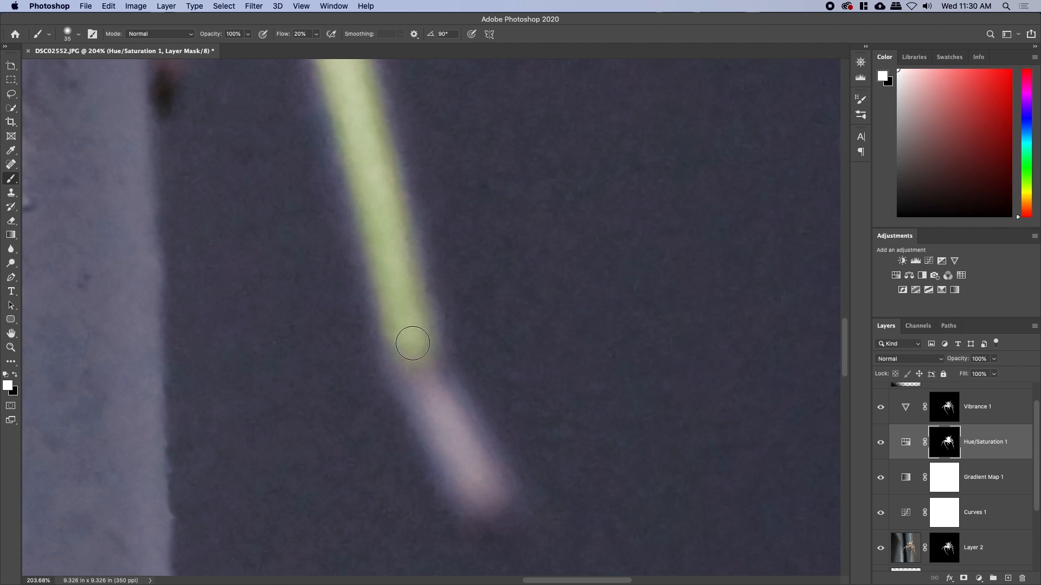
{"action": "key", "text": "bracketright"}
{"action": "key", "text": "bracketright"}
{"action": "mouse_move", "coordinate": [430, 387]}
{"action": "left_mouse_down"}
{"action": "mouse_move", "coordinate": [479, 475]}
{"action": "mouse_move", "coordinate": [429, 360]}
{"action": "mouse_move", "coordinate": [444, 394]}
{"action": "mouse_move", "coordinate": [424, 381]}
{"action": "mouse_move", "coordinate": [476, 487]}
{"action": "mouse_move", "coordinate": [501, 505]}
{"action": "mouse_move", "coordinate": [467, 450]}
{"action": "left_mouse_up"}
Tint the blurred leg segment behind the front right leg green
{"action": "key", "text": "z"}
{"action": "left_click_drag", "start_coordinate": [435, 429], "coordinate": [397, 430]}
{"action": "left_click_drag", "start_coordinate": [311, 384], "coordinate": [561, 488]}
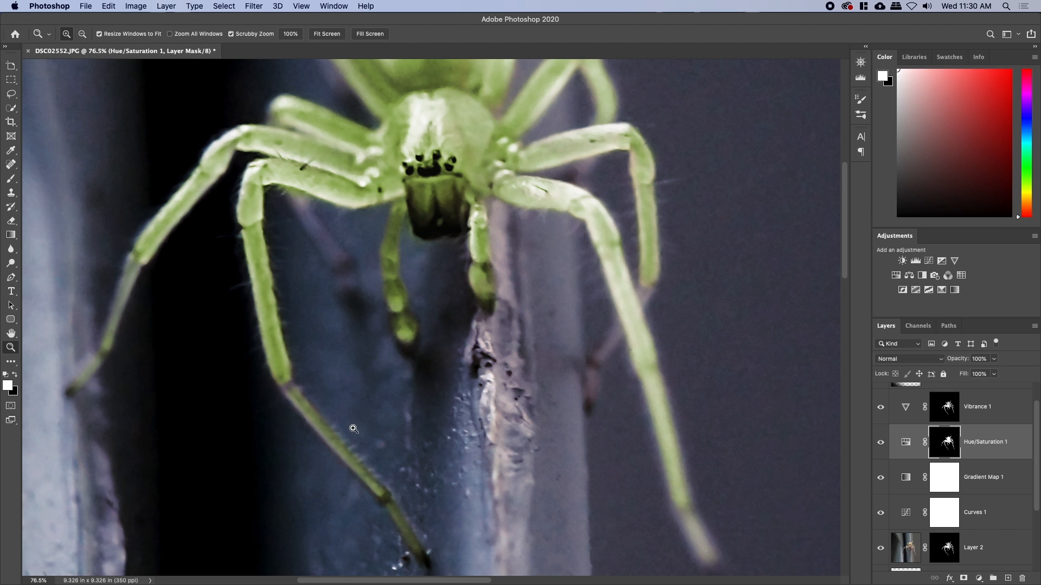
{"action": "key", "text": "b"}
{"action": "key", "text": "shift+3"}
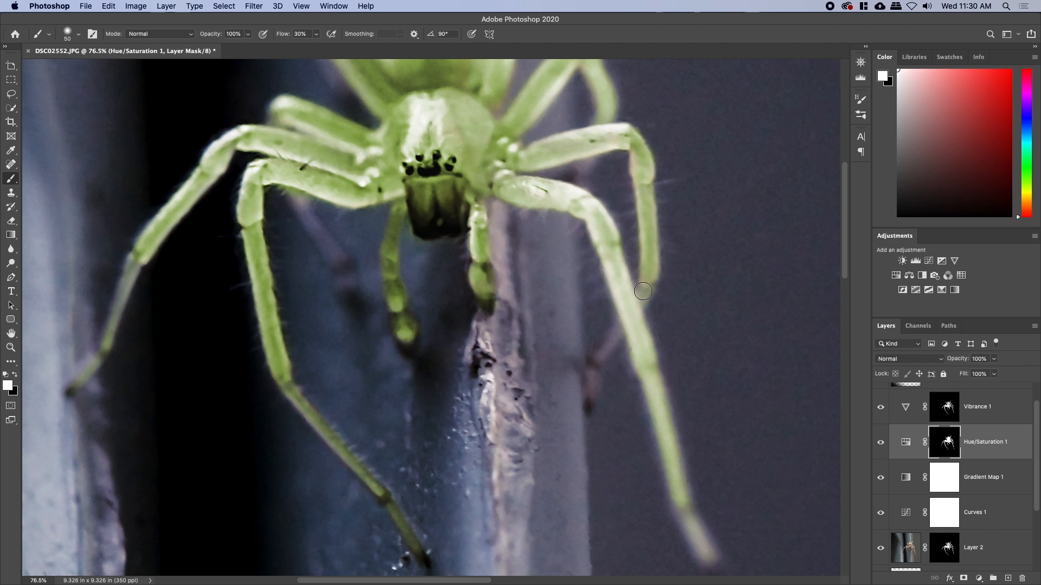
{"action": "left_click_drag", "start_coordinate": [612, 347], "coordinate": [592, 362]}
{"action": "key", "text": "x"}
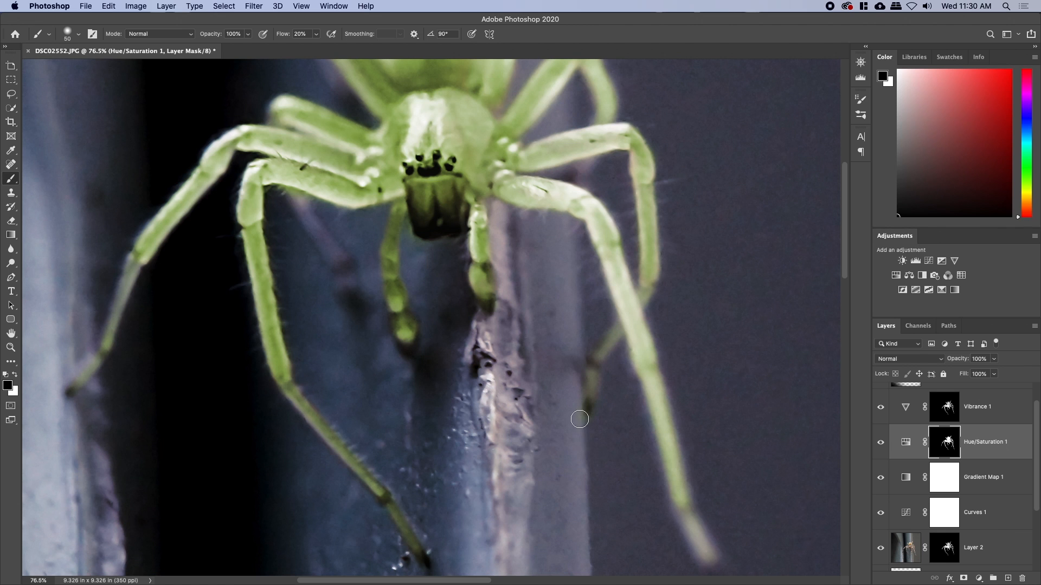
Paint the green tint over the hanging lower segment of the rear leg to the right of the abdomen
{"action": "scroll", "coordinate": [569, 260], "scroll_direction": "up", "scroll_amount": 5}
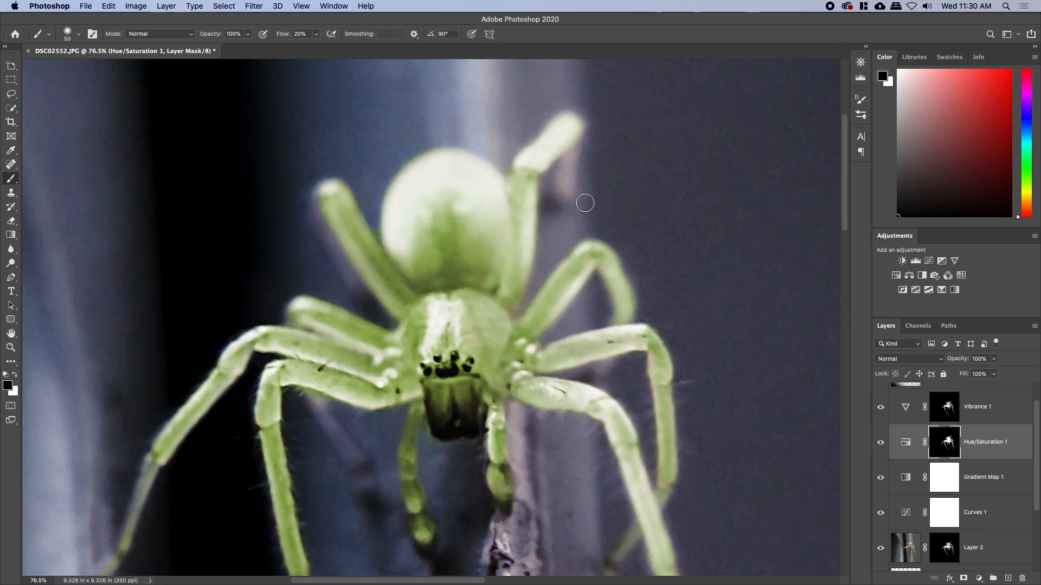
{"action": "key", "text": "x"}
{"action": "mouse_move", "coordinate": [566, 157]}
{"action": "left_mouse_down"}
{"action": "mouse_move", "coordinate": [567, 189]}
{"action": "mouse_move", "coordinate": [570, 138]}
{"action": "mouse_move", "coordinate": [564, 186]}
{"action": "left_mouse_up"}
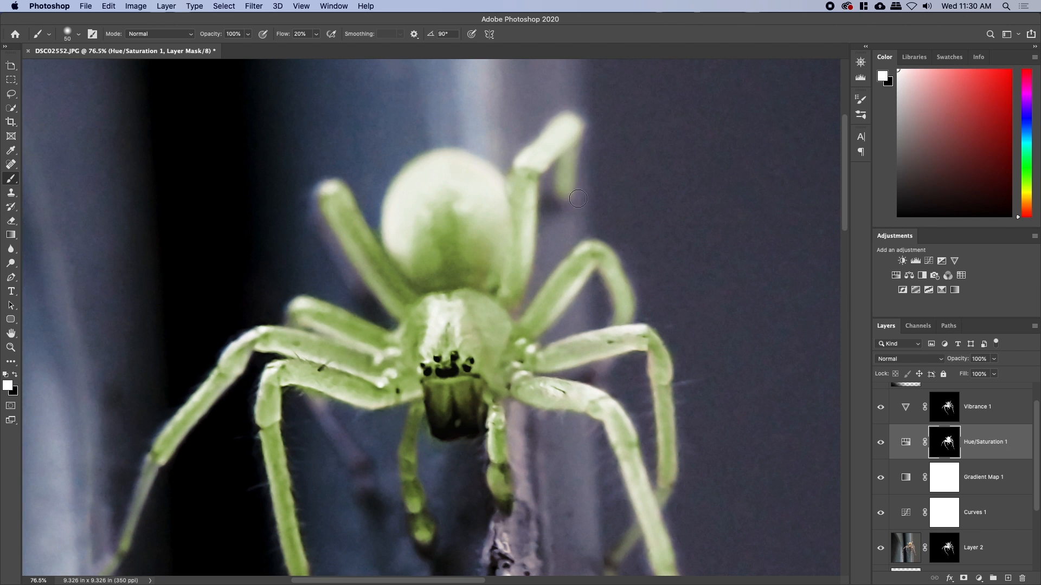
Paint over the blurred leg behind the front left legs on the Hue/Saturation mask with a larger brush
{"action": "key", "text": "x"}
{"action": "key", "text": "x"}
{"action": "key", "text": "x"}
{"action": "key", "text": "x"}
{"action": "key", "text": "bracketright"}
{"action": "left_click_drag", "start_coordinate": [318, 406], "coordinate": [365, 474]}
{"action": "key", "text": "z"}
{"action": "mouse_move", "coordinate": [471, 490]}
{"action": "left_mouse_down"}
{"action": "mouse_move", "coordinate": [445, 488]}
{"action": "mouse_move", "coordinate": [399, 312]}
{"action": "mouse_move", "coordinate": [410, 335]}
{"action": "left_mouse_up"}
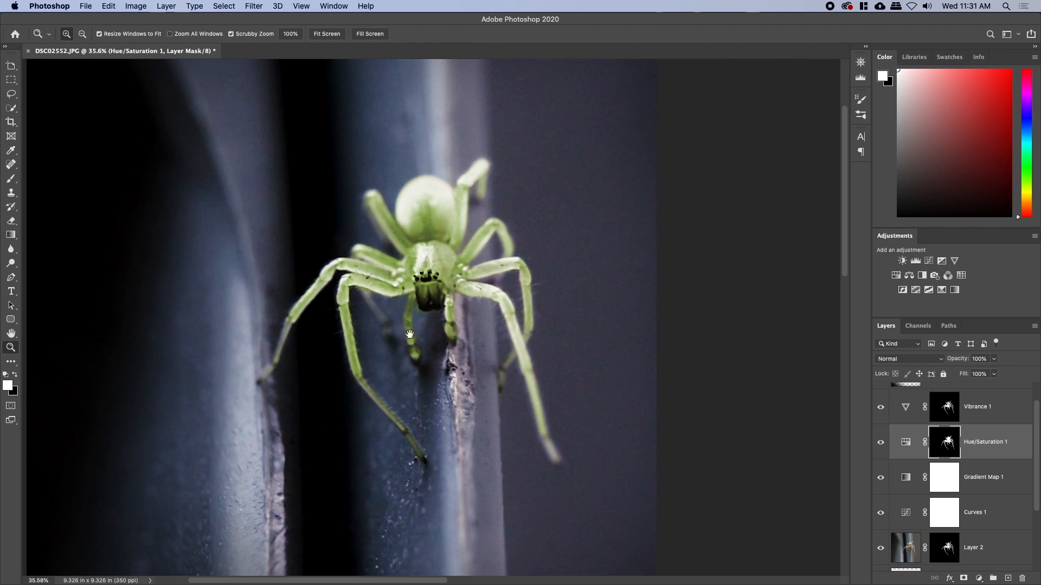
Change the blend mode of the Hue/Saturation 1 layer to Multiply
{"action": "left_click", "coordinate": [896, 359]}
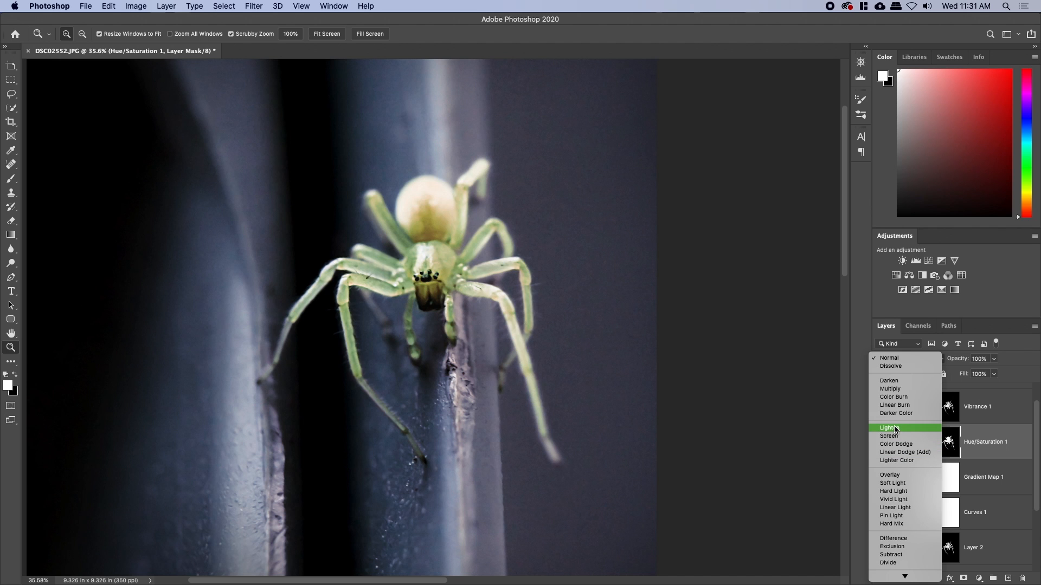
{"action": "left_click", "coordinate": [891, 391]}
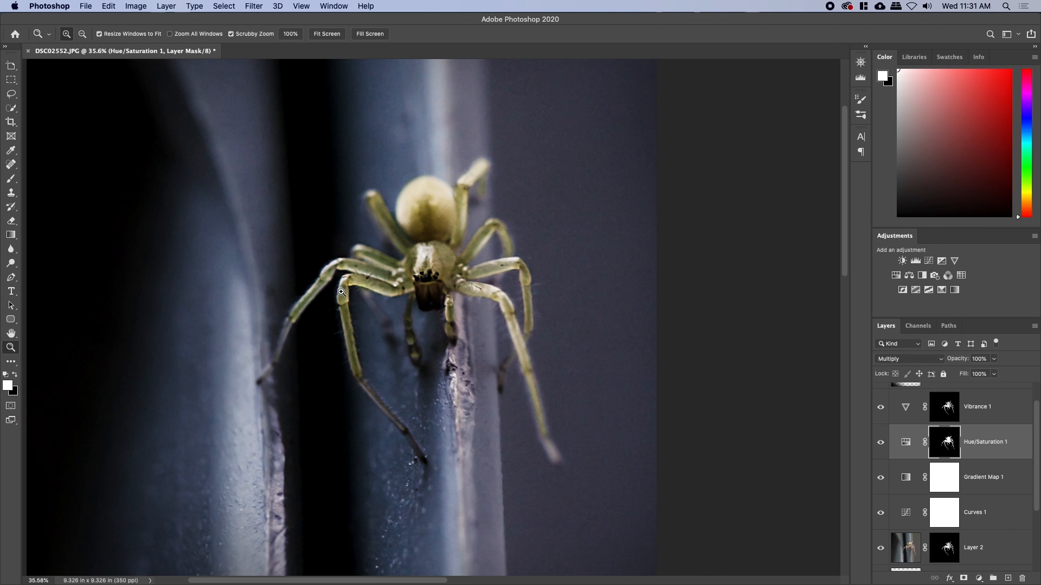
{"action": "left_click_drag", "start_coordinate": [342, 292], "coordinate": [365, 292]}
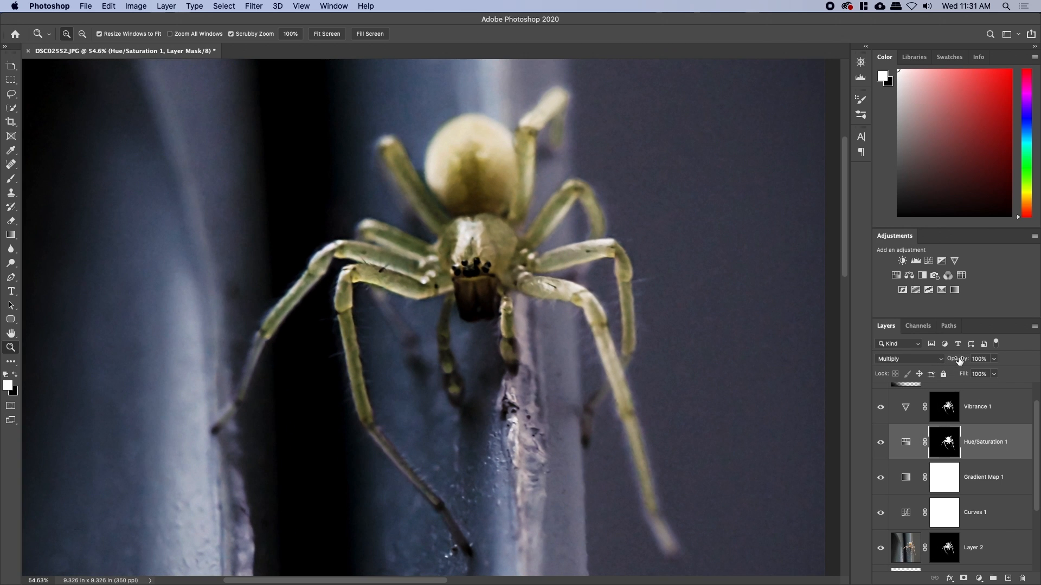
Set the Hue/Saturation 1 adjustment to hue 88 and saturation 44, and its layer opacity to 84%
{"action": "double_click", "coordinate": [905, 445]}
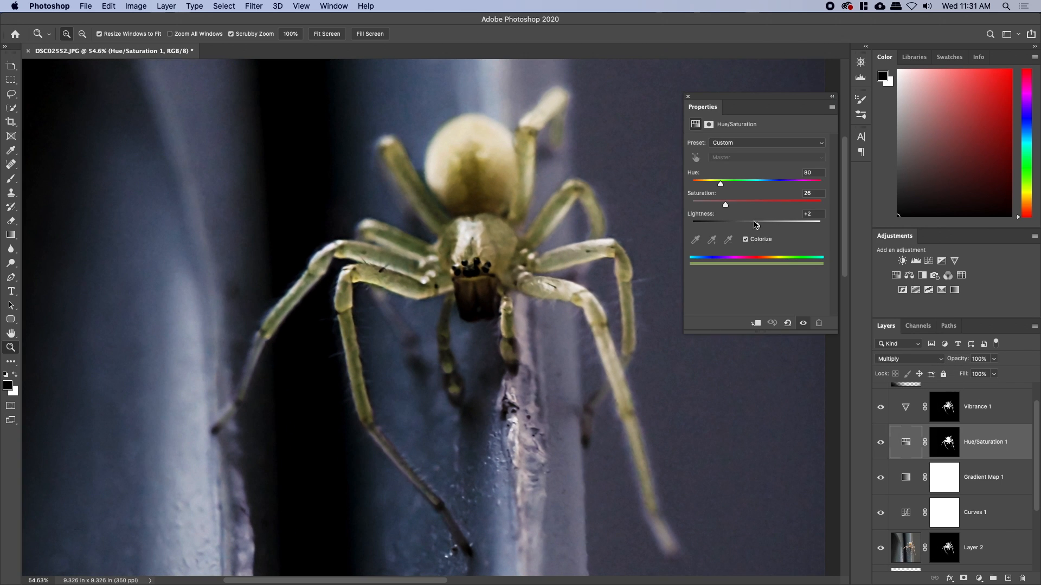
{"action": "left_click_drag", "start_coordinate": [742, 207], "coordinate": [750, 206]}
{"action": "mouse_move", "coordinate": [958, 360]}
{"action": "left_mouse_down"}
{"action": "mouse_move", "coordinate": [939, 367]}
{"action": "mouse_move", "coordinate": [961, 362]}
{"action": "left_mouse_up"}
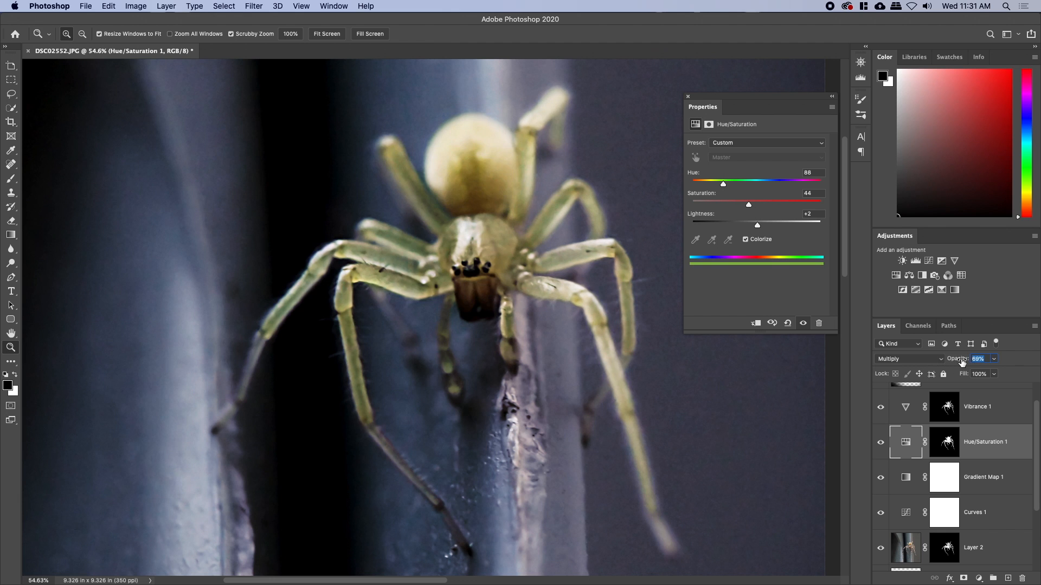
{"action": "left_click", "coordinate": [755, 120]}
{"action": "left_click", "coordinate": [689, 98]}
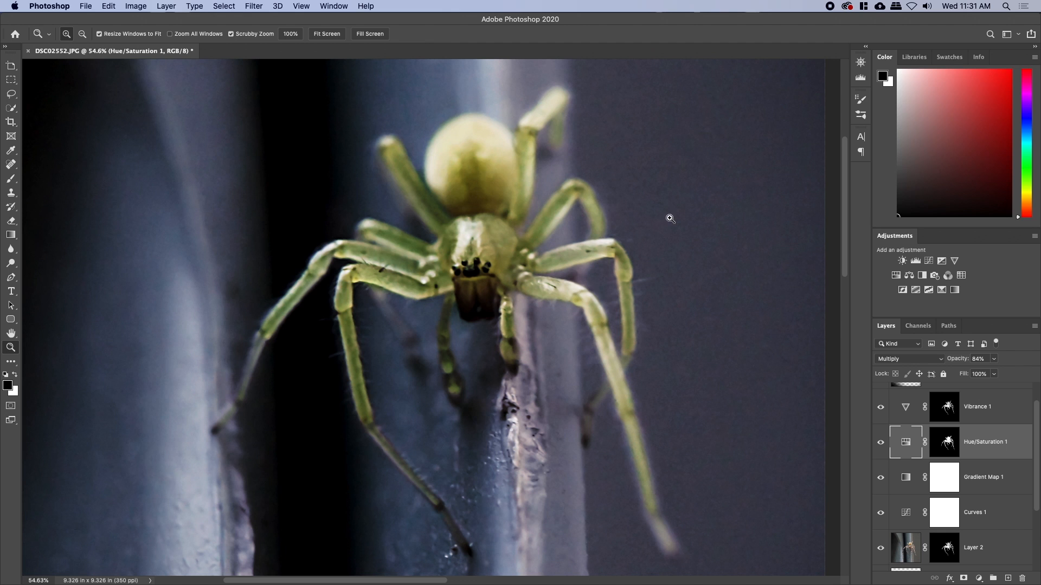
Recolor the spider red by setting Hue/Saturation 1 to hue 0, saturation 38 and lightness -24
{"action": "double_click", "coordinate": [905, 442]}
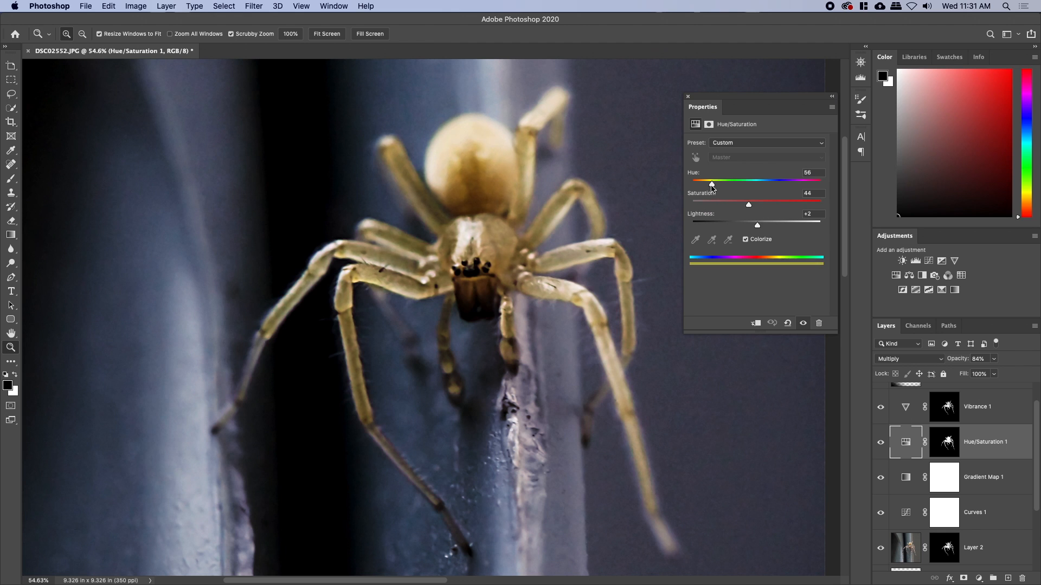
{"action": "left_click_drag", "start_coordinate": [707, 187], "coordinate": [701, 189]}
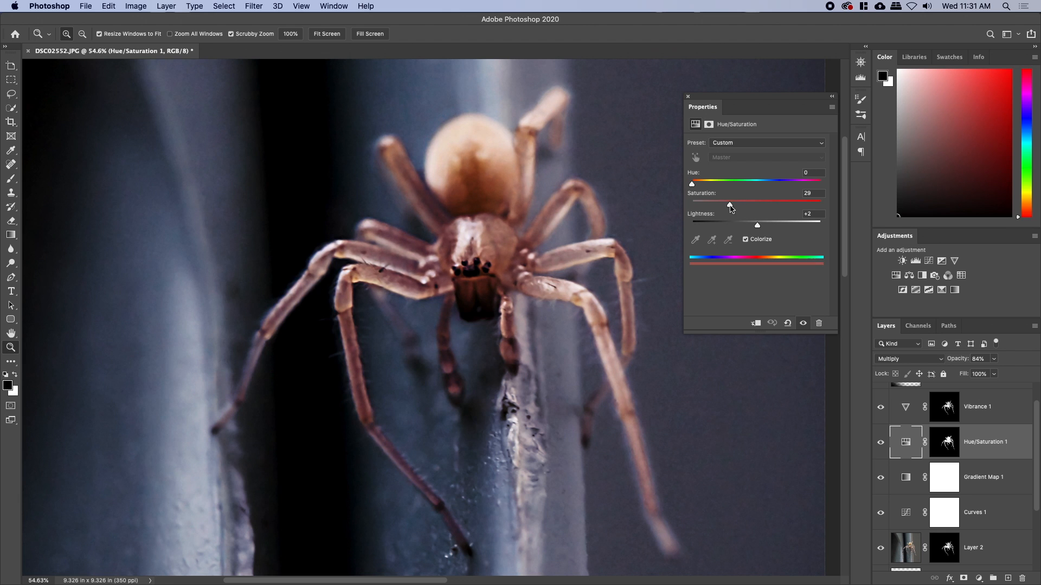
{"action": "left_click_drag", "start_coordinate": [760, 229], "coordinate": [741, 226]}
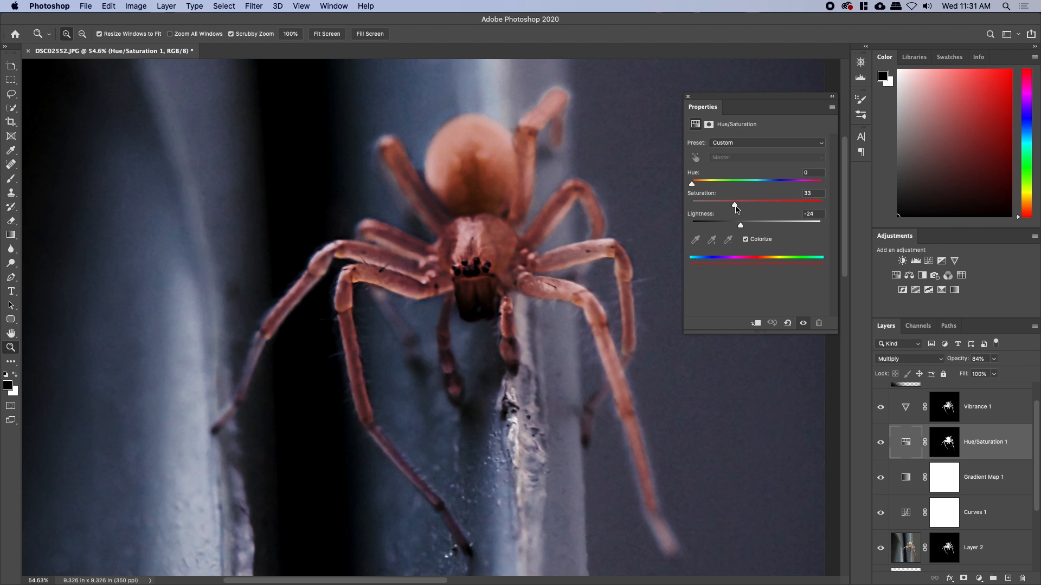
{"action": "left_click_drag", "start_coordinate": [600, 234], "coordinate": [566, 233]}
{"action": "left_click_drag", "start_coordinate": [508, 307], "coordinate": [535, 313]}
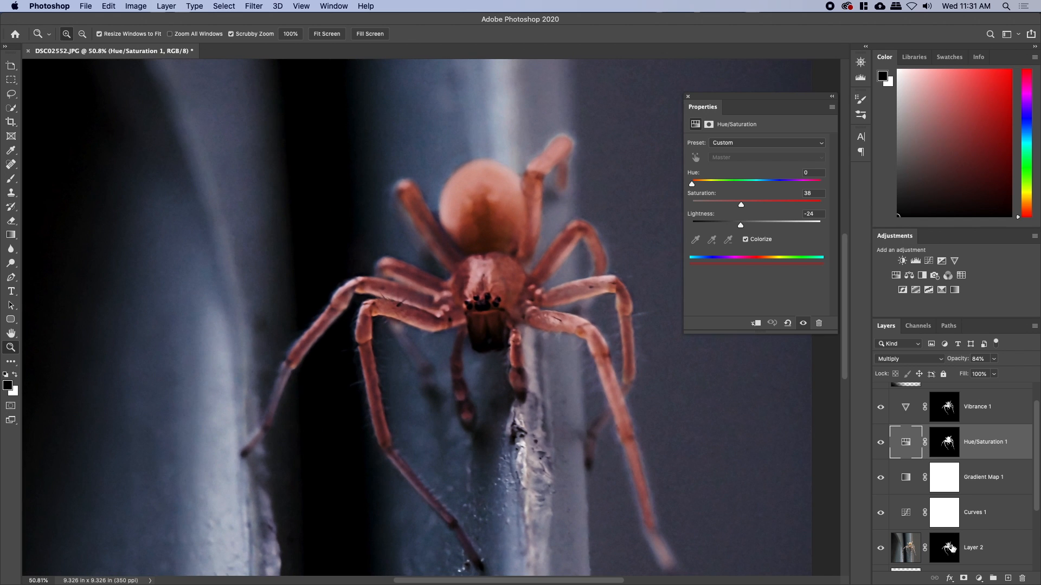
Add an Outer Glow effect to the Hue/Saturation 1 layer and give it a saturated red color
{"action": "left_click", "coordinate": [950, 579]}
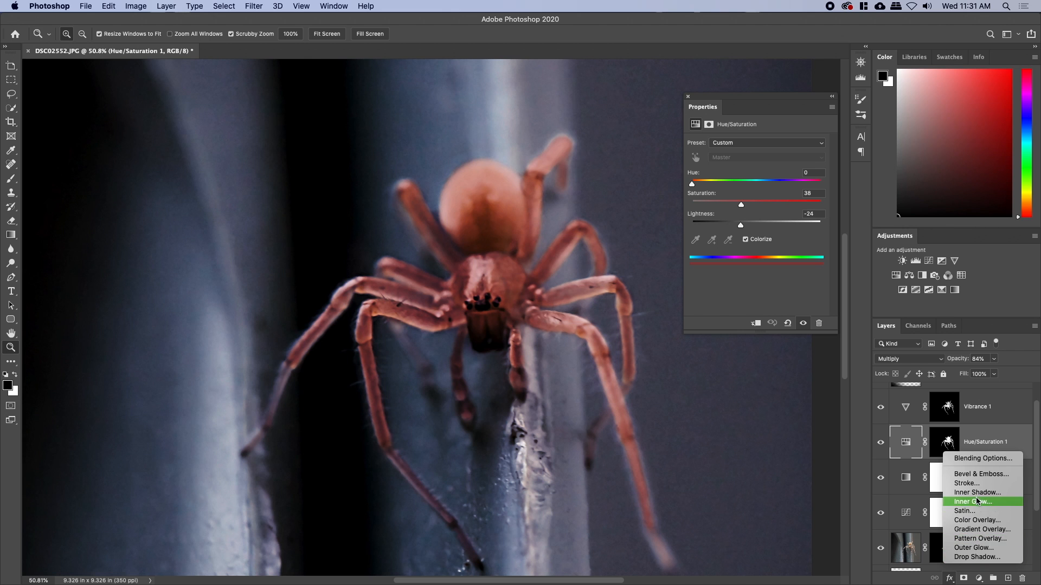
{"action": "left_click", "coordinate": [995, 547]}
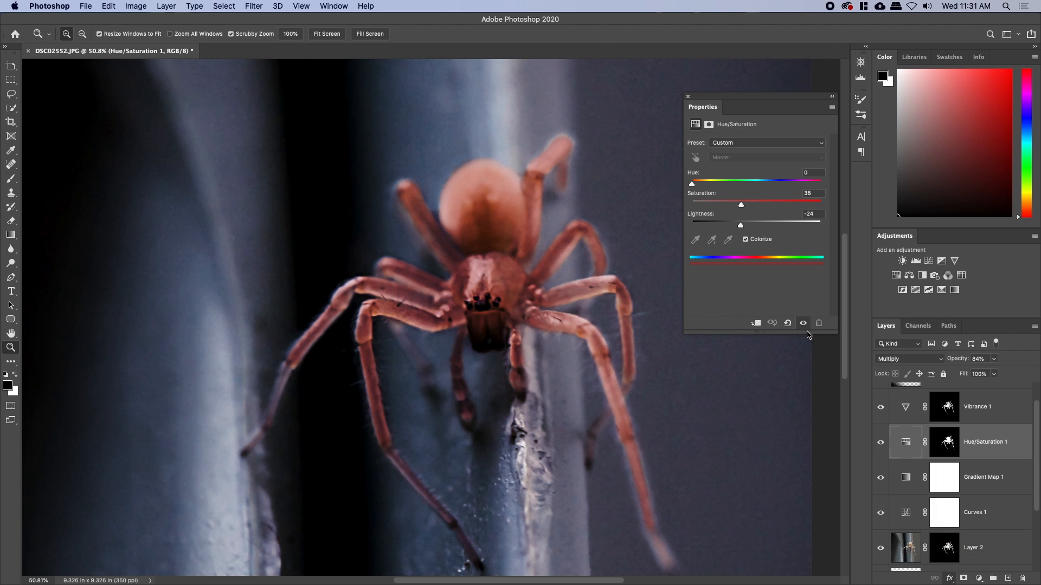
{"action": "left_click", "coordinate": [792, 108]}
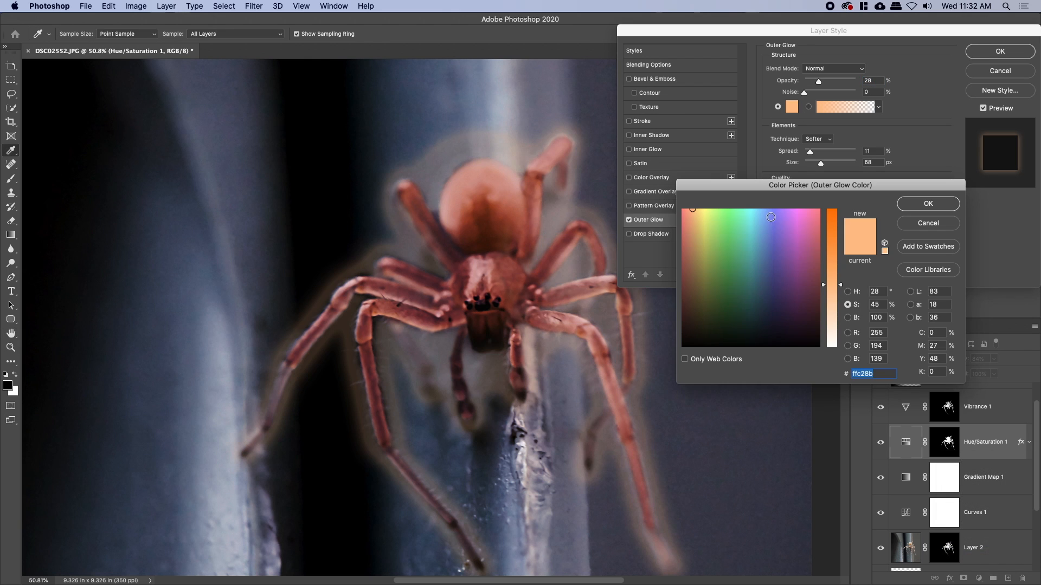
{"action": "left_click_drag", "start_coordinate": [685, 214], "coordinate": [681, 209]}
{"action": "left_click", "coordinate": [847, 292]}
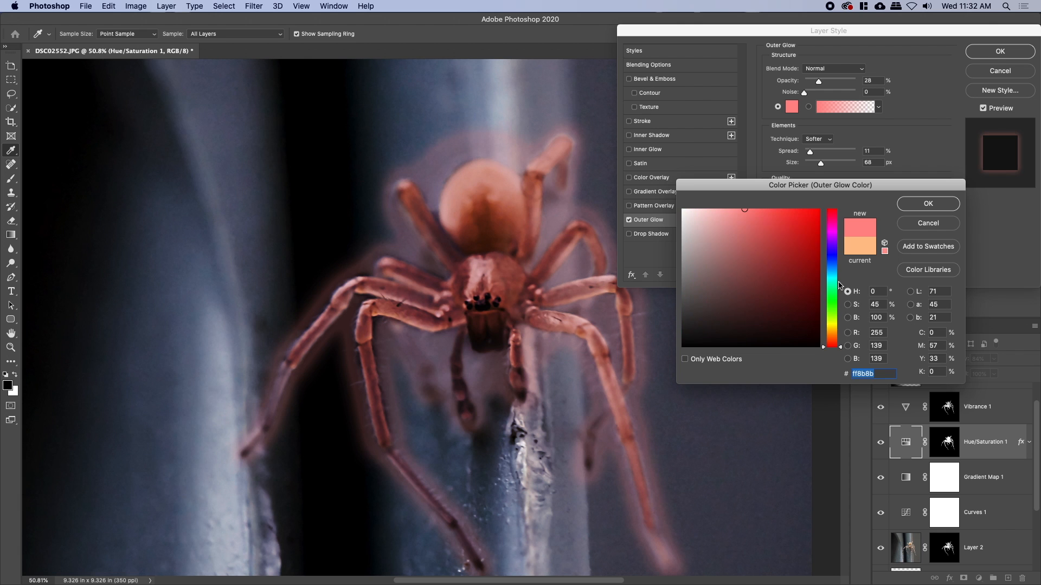
{"action": "left_click", "coordinate": [782, 213]}
{"action": "left_click", "coordinate": [916, 209]}
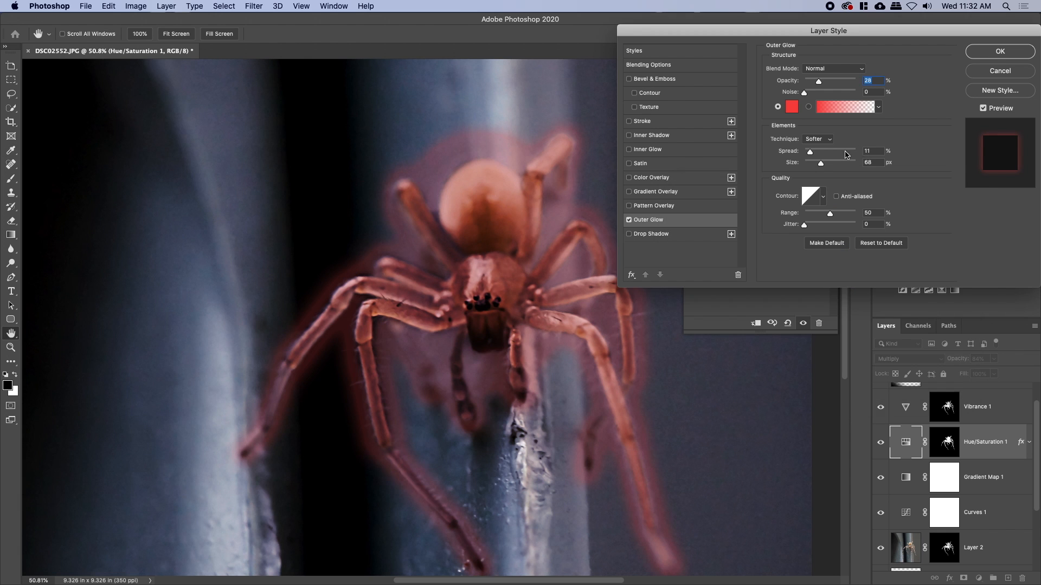
Set the Outer Glow to Multiply blend mode with 49% opacity, 0% spread and a size of 35 px
{"action": "left_click_drag", "start_coordinate": [820, 163], "coordinate": [796, 156]}
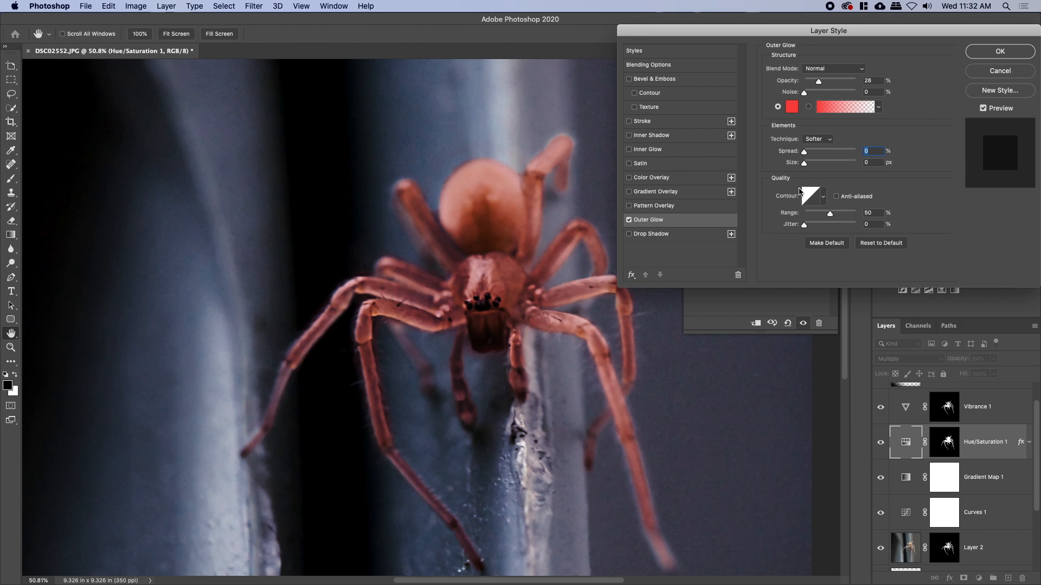
{"action": "left_click", "coordinate": [832, 69]}
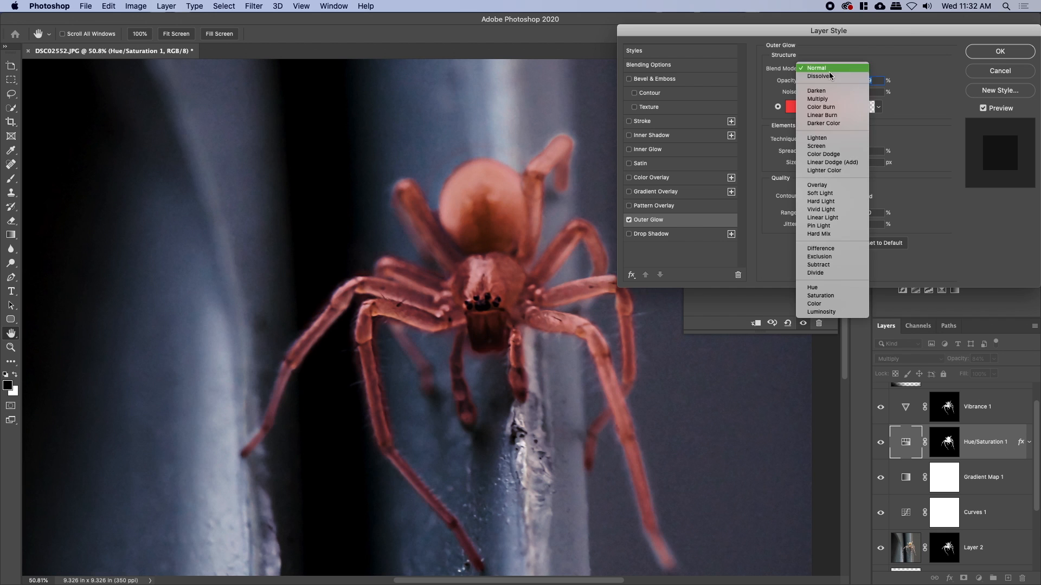
{"action": "left_click", "coordinate": [819, 99]}
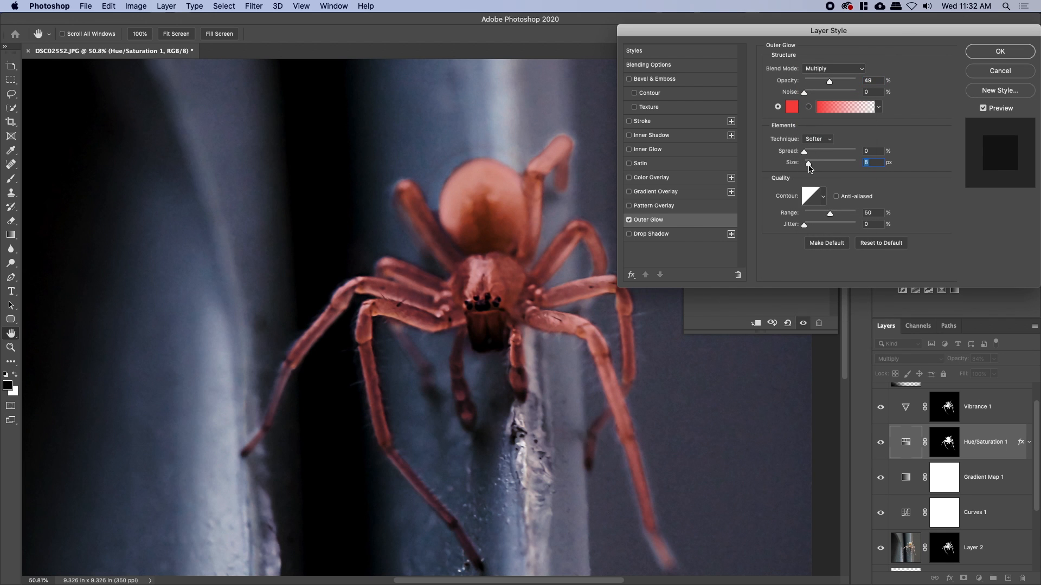
{"action": "left_click_drag", "start_coordinate": [813, 168], "coordinate": [816, 169]}
{"action": "left_click_drag", "start_coordinate": [807, 153], "coordinate": [810, 154]}
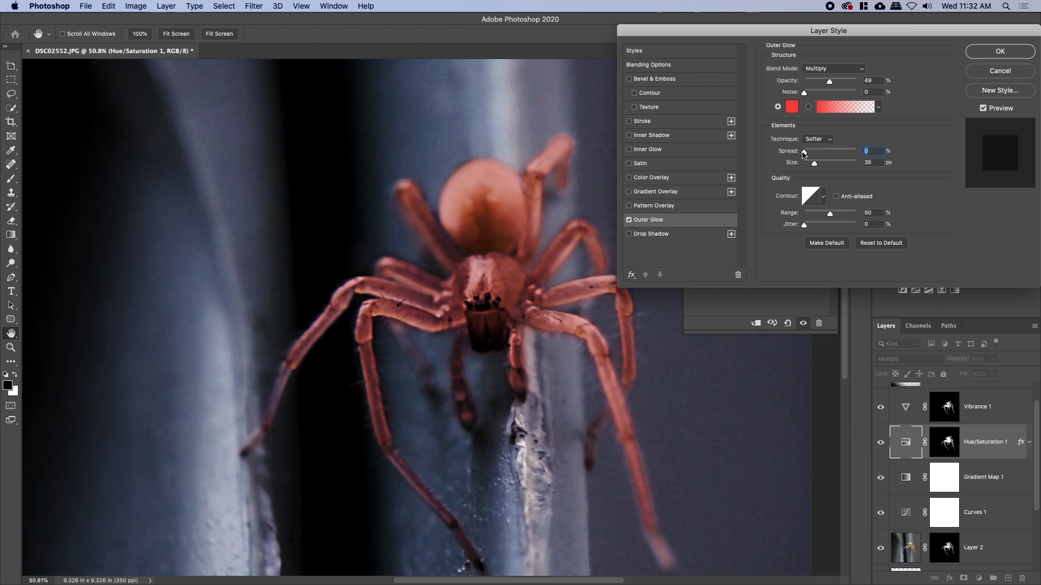
Try several contour presets on the Outer Glow, then return it to the linear contour
{"action": "left_click", "coordinate": [816, 140]}
{"action": "left_click", "coordinate": [816, 138]}
{"action": "left_click", "coordinate": [823, 199]}
{"action": "left_click", "coordinate": [776, 221]}
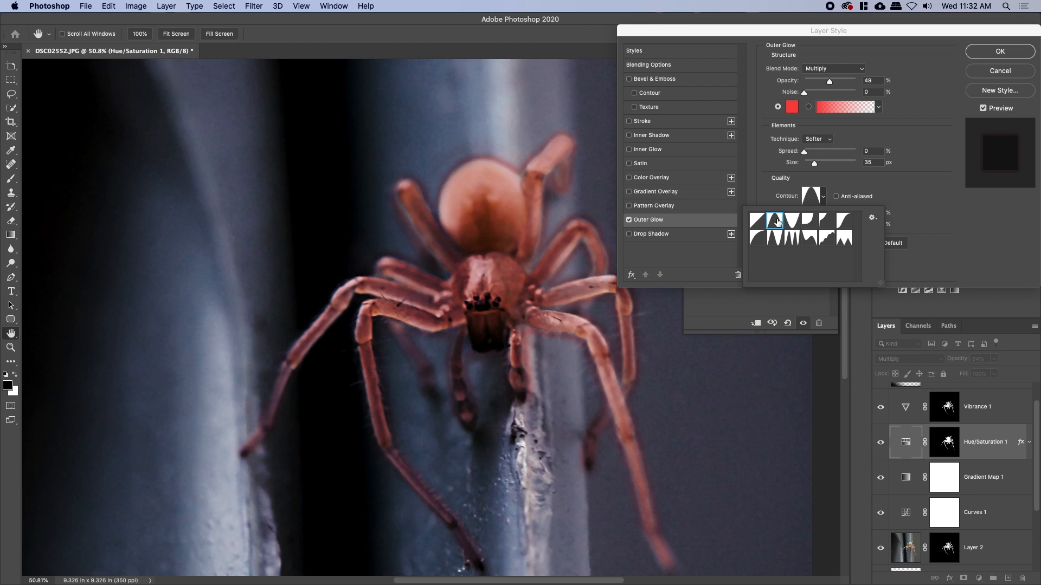
{"action": "left_click", "coordinate": [809, 220]}
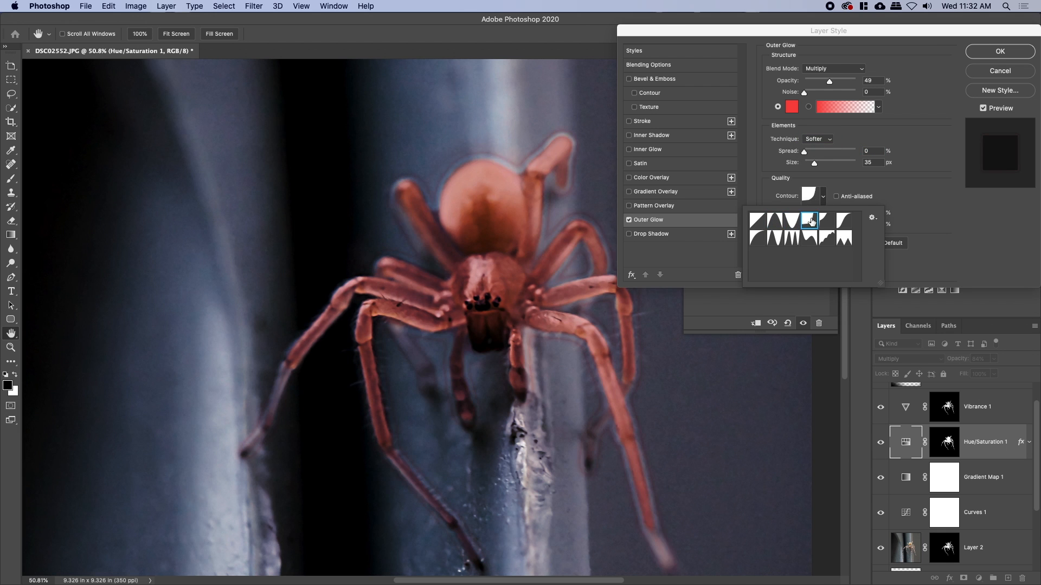
{"action": "left_click", "coordinate": [826, 222]}
{"action": "left_click", "coordinate": [761, 239]}
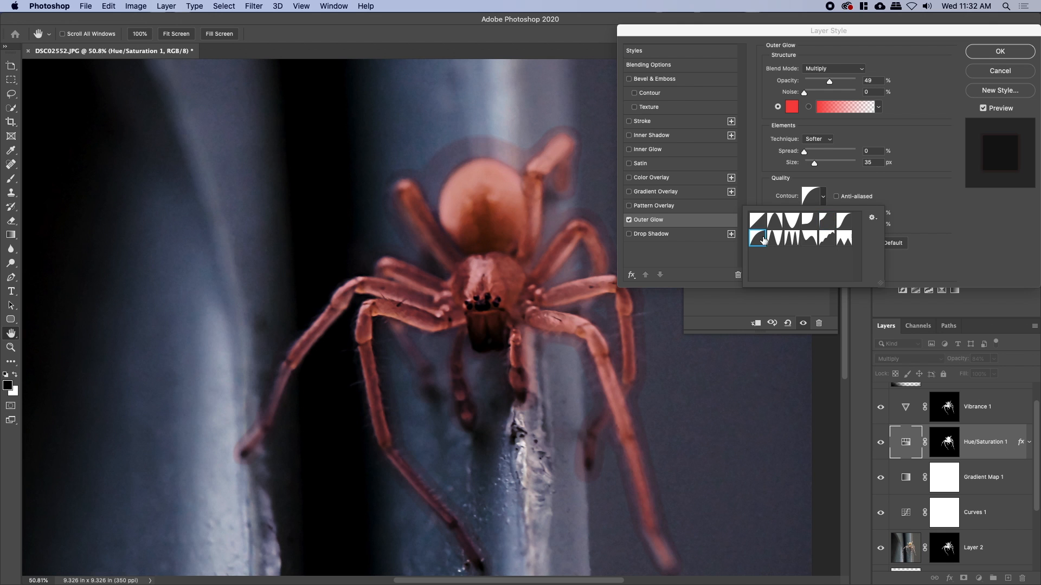
{"action": "left_click", "coordinate": [763, 226]}
{"action": "left_click", "coordinate": [764, 241]}
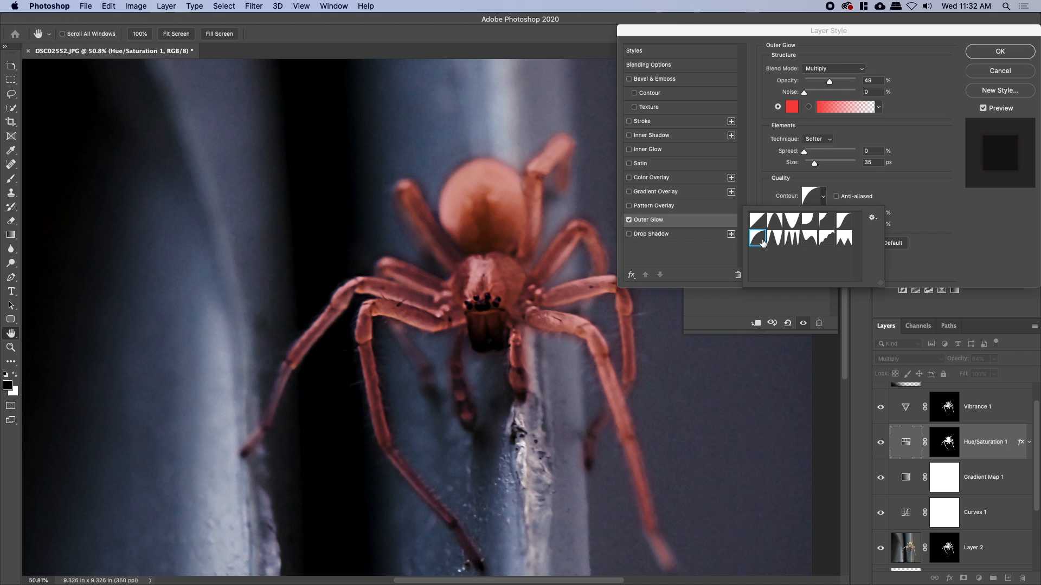
{"action": "left_click", "coordinate": [774, 239]}
{"action": "left_click", "coordinate": [795, 244]}
{"action": "left_click", "coordinate": [811, 244]}
{"action": "left_click", "coordinate": [843, 240]}
{"action": "left_click", "coordinate": [825, 243]}
{"action": "left_click", "coordinate": [761, 223]}
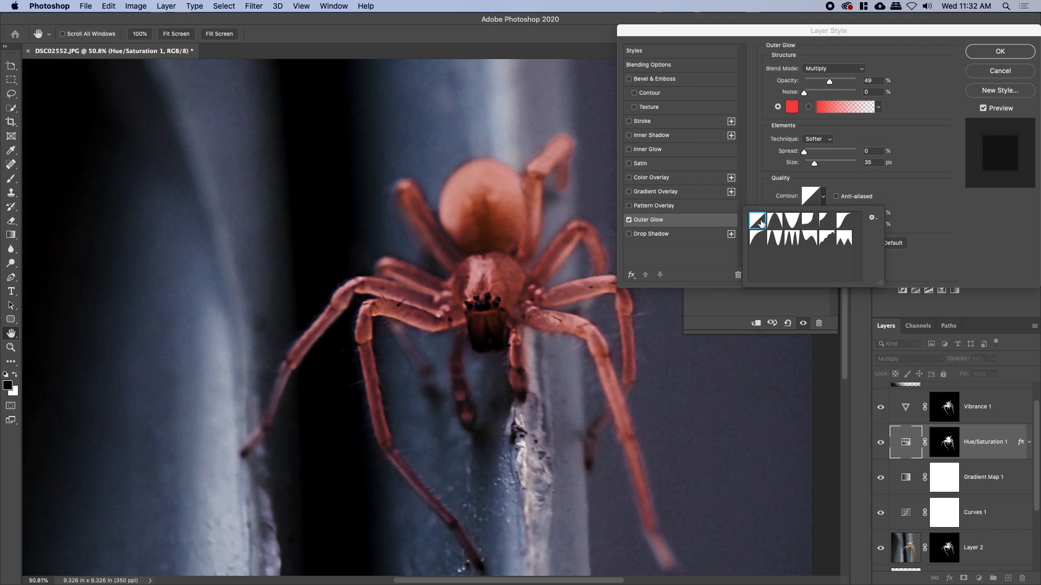
{"action": "left_click", "coordinate": [782, 158]}
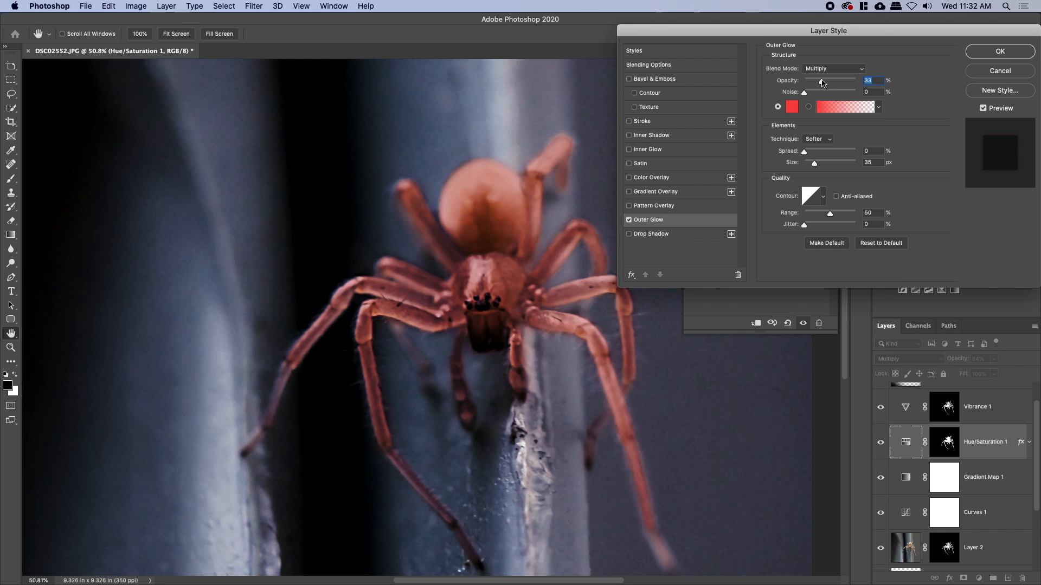
Reduce the Outer Glow opacity to 14%, apply the layer style and expand the effects listed under Hue/Saturation 1
{"action": "left_click_drag", "start_coordinate": [822, 82], "coordinate": [808, 85]}
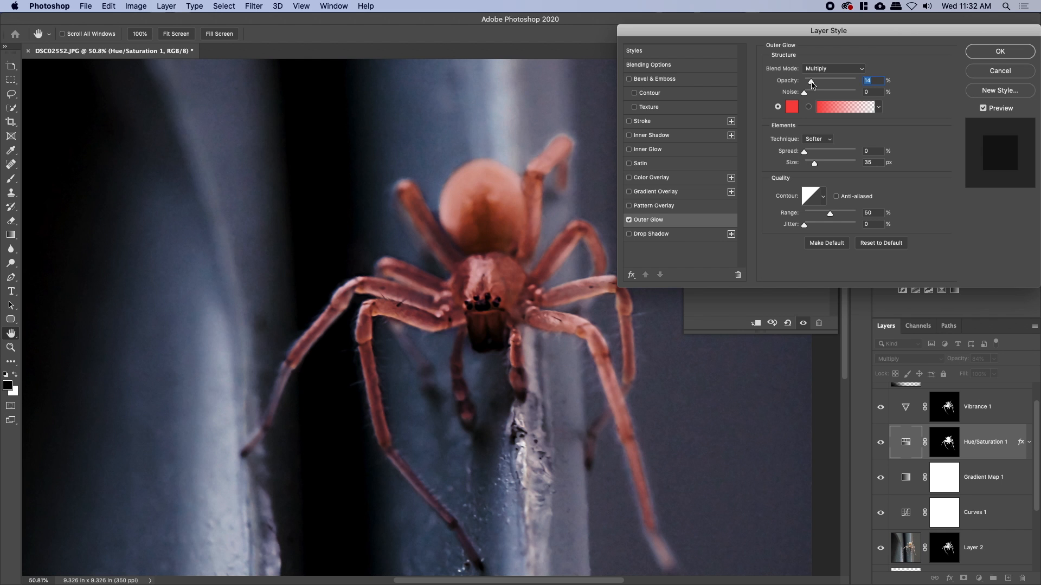
{"action": "left_click", "coordinate": [985, 56]}
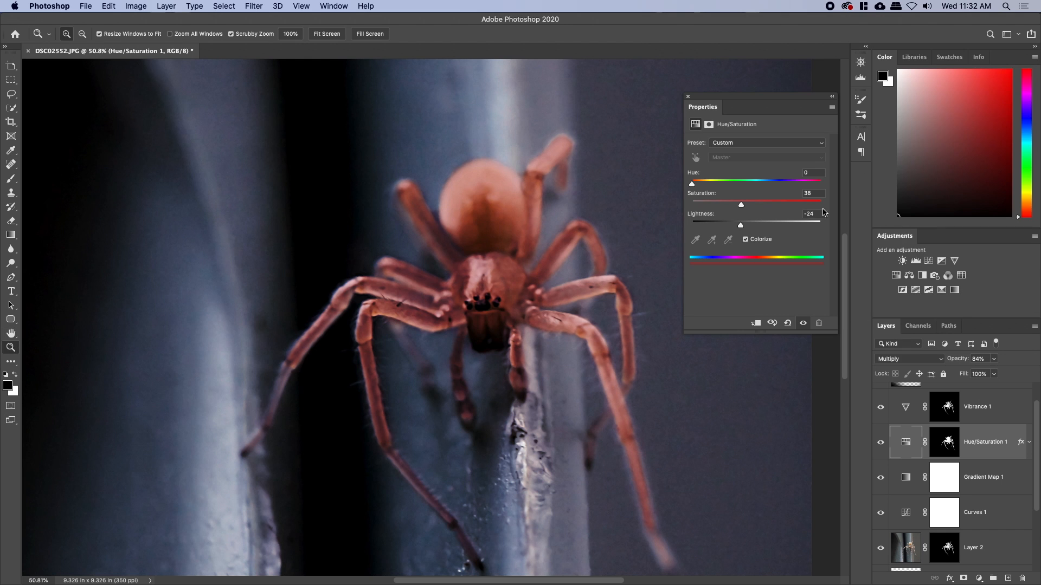
{"action": "left_click", "coordinate": [688, 98]}
{"action": "scroll", "coordinate": [613, 298], "scroll_direction": "down", "scroll_amount": 5}
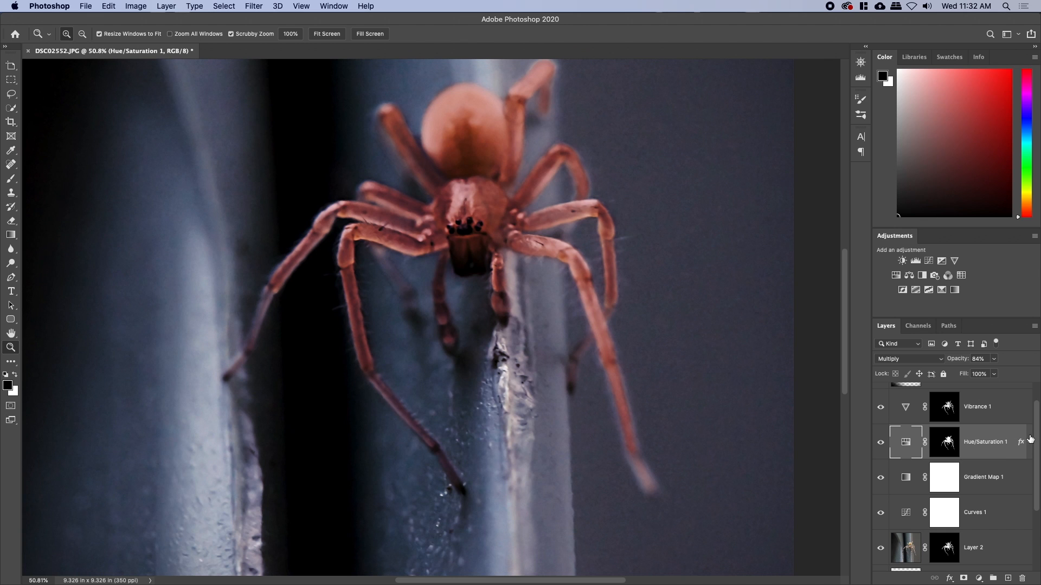
{"action": "left_click", "coordinate": [1029, 441]}
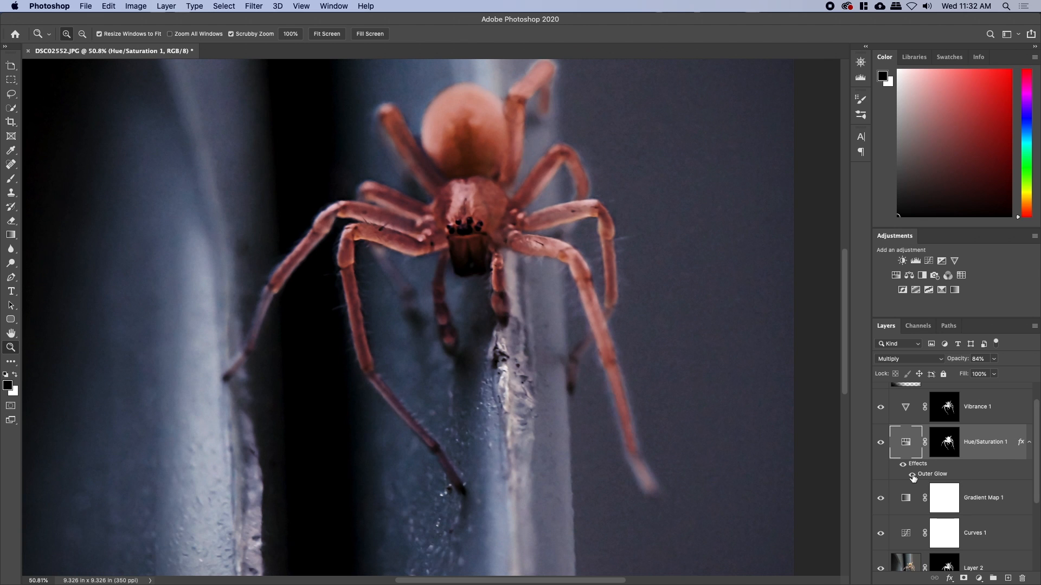
{"action": "left_click_drag", "start_coordinate": [659, 322], "coordinate": [660, 374]}
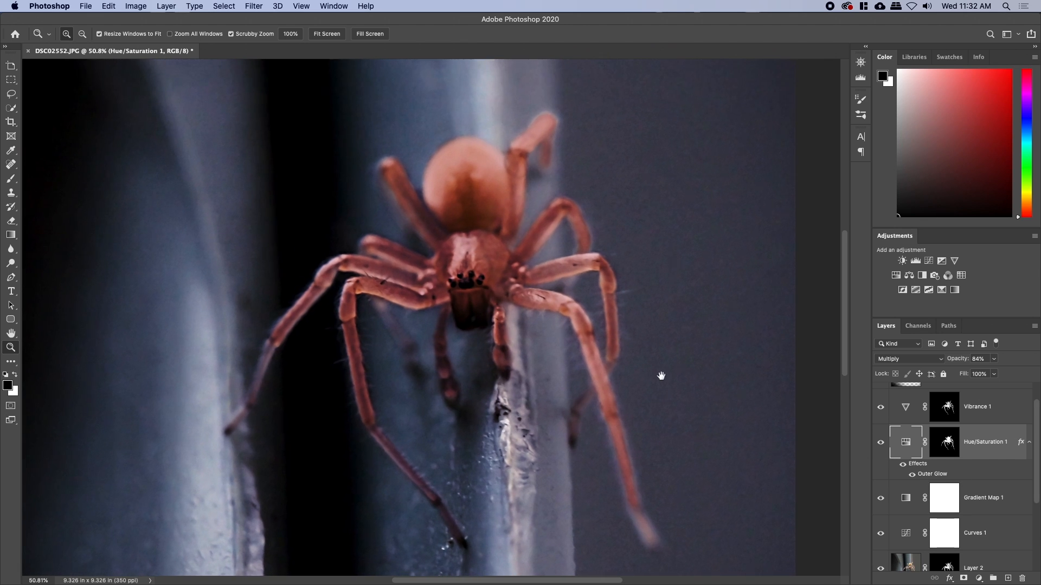
Recolor the spider golden tan by setting Hue/Saturation 1 to hue 33, saturation 29 and lightness -14, and compare with the layer hidden
{"action": "double_click", "coordinate": [904, 439]}
{"action": "left_click_drag", "start_coordinate": [742, 208], "coordinate": [748, 230]}
{"action": "mouse_move", "coordinate": [471, 260]}
{"action": "left_mouse_down"}
{"action": "mouse_move", "coordinate": [502, 254]}
{"action": "mouse_move", "coordinate": [478, 254]}
{"action": "left_mouse_up"}
{"action": "left_click_drag", "start_coordinate": [696, 186], "coordinate": [707, 189]}
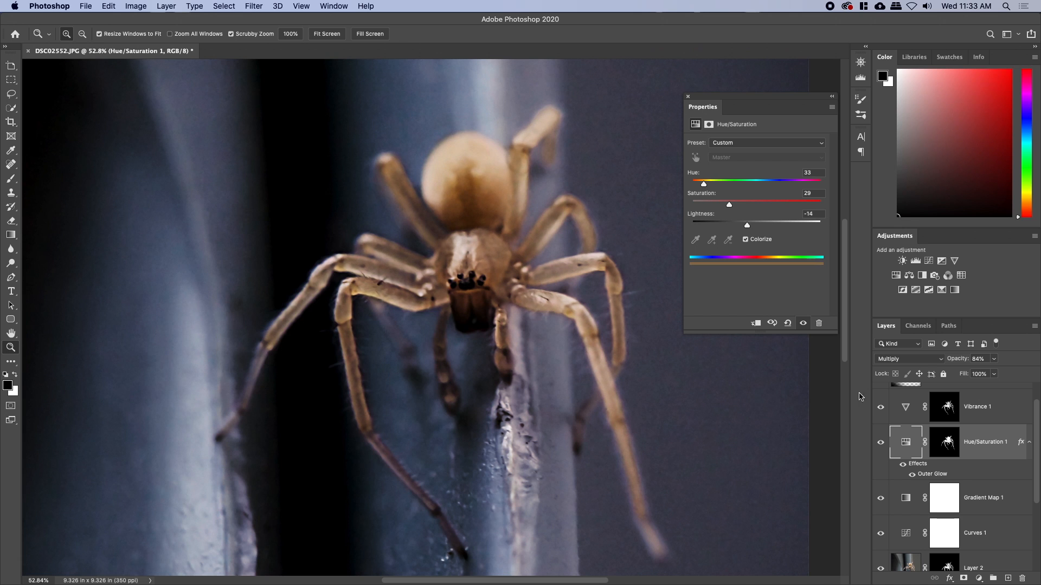
{"action": "left_click", "coordinate": [880, 443]}
{"action": "left_click", "coordinate": [881, 442]}
{"action": "left_click_drag", "start_coordinate": [531, 379], "coordinate": [527, 333]}
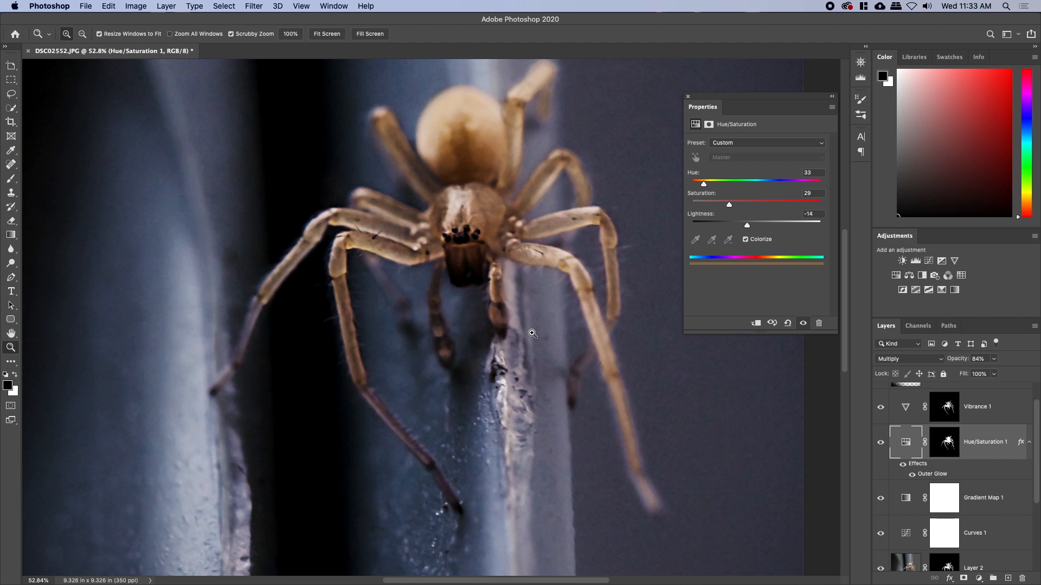
Create a new layer named Eyes directly above the Vibrance 1 layer
{"action": "left_click_drag", "start_coordinate": [465, 228], "coordinate": [485, 308]}
{"action": "scroll", "coordinate": [960, 487], "scroll_direction": "up", "scroll_amount": 2}
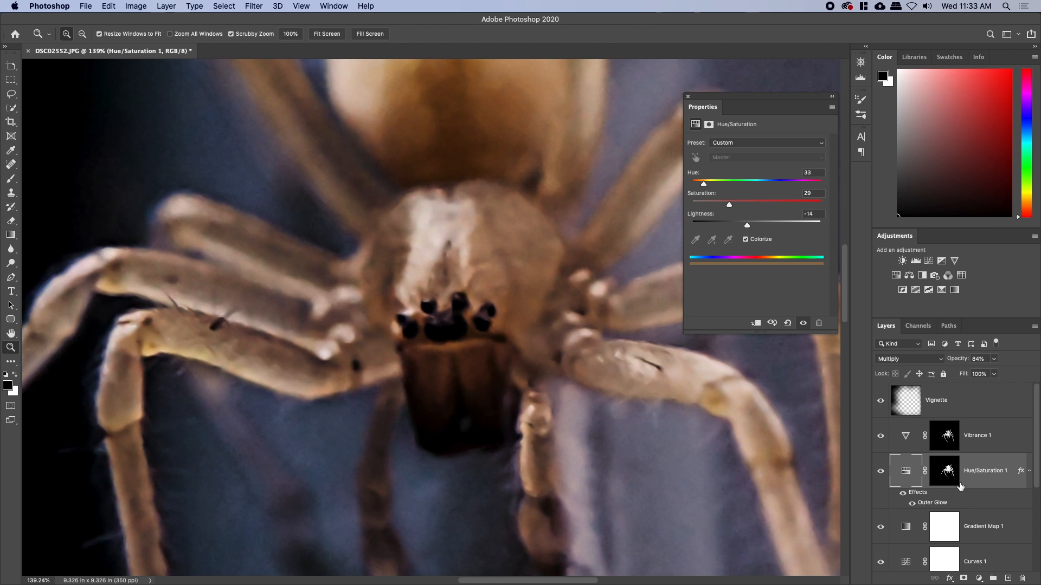
{"action": "left_click", "coordinate": [982, 445]}
{"action": "key", "text": "super+shift+n"}
{"action": "type", "text": "Eyes"}
{"action": "key", "text": "Return"}
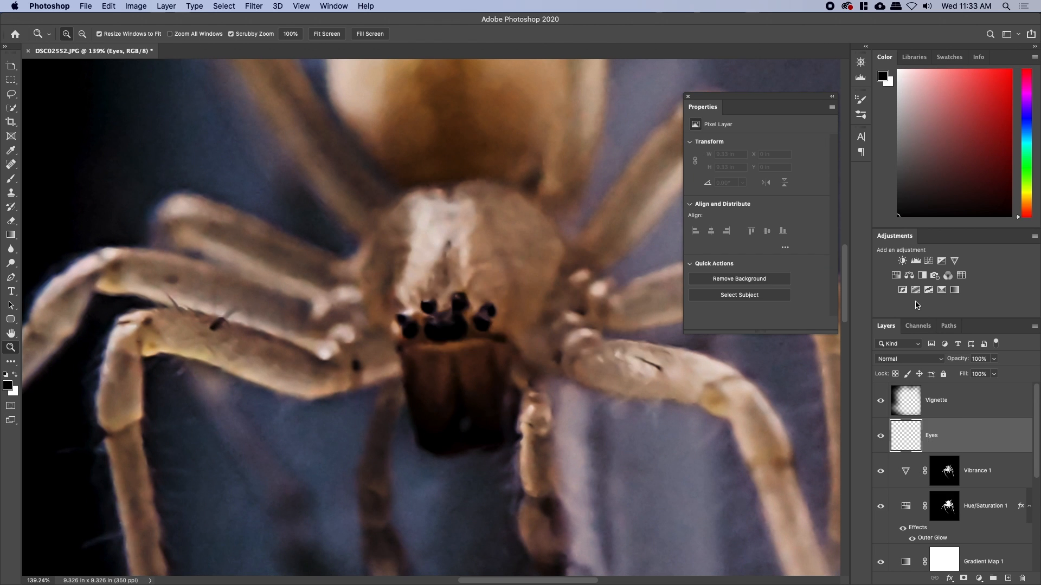
Add a Curves adjustment above the Eyes layer, raise the midtones from input 137 to output 176, and invert its mask to black
{"action": "left_click", "coordinate": [916, 263]}
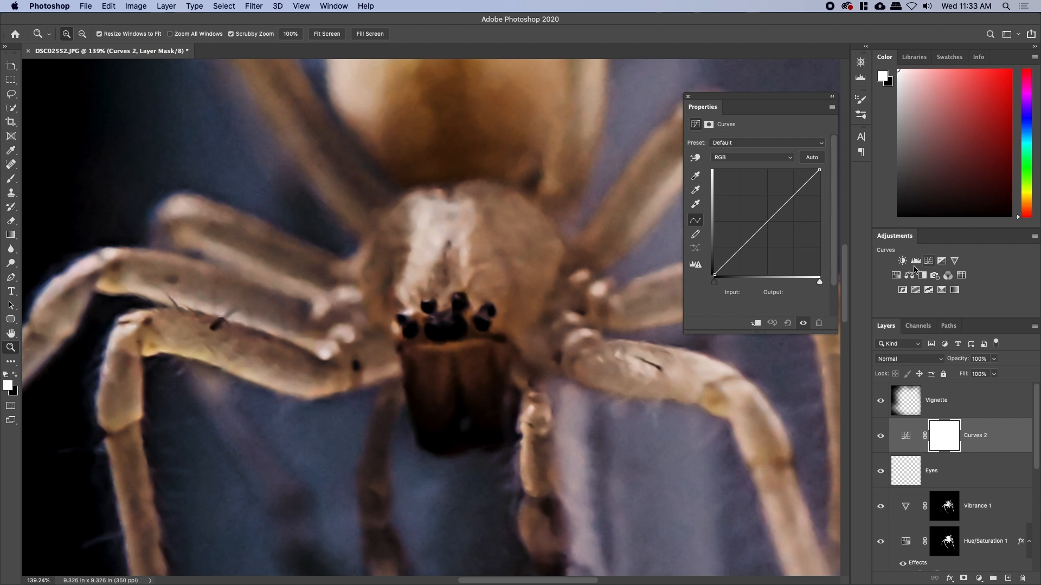
{"action": "left_click", "coordinate": [771, 202]}
{"action": "left_click_drag", "start_coordinate": [771, 203], "coordinate": [771, 201]}
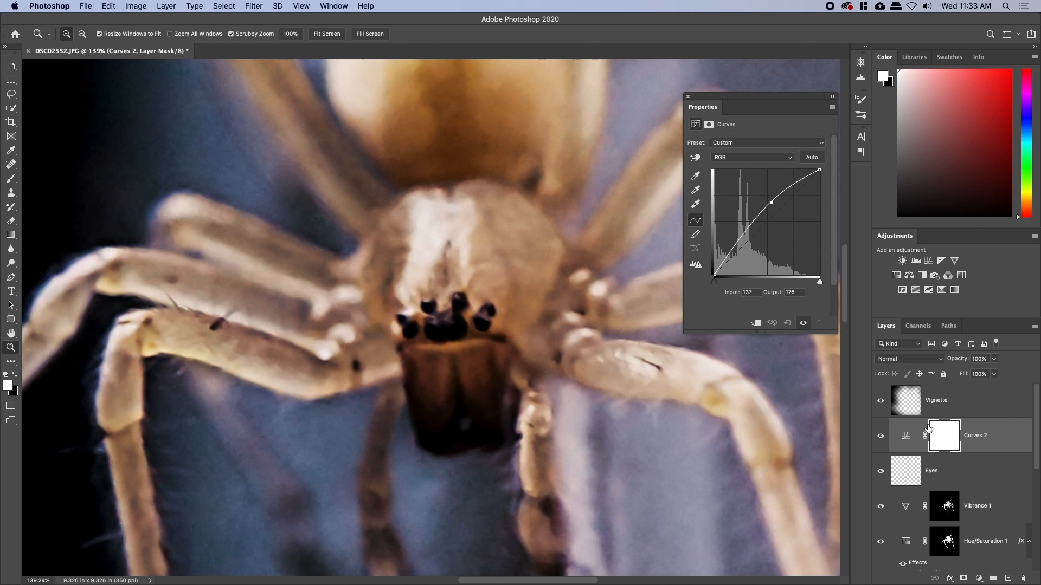
{"action": "key", "text": "super+i"}
Paint white at 50% flow on the Curves 2 mask over the spider's eyes and fangs to reveal the brightening
{"action": "key", "text": "b"}
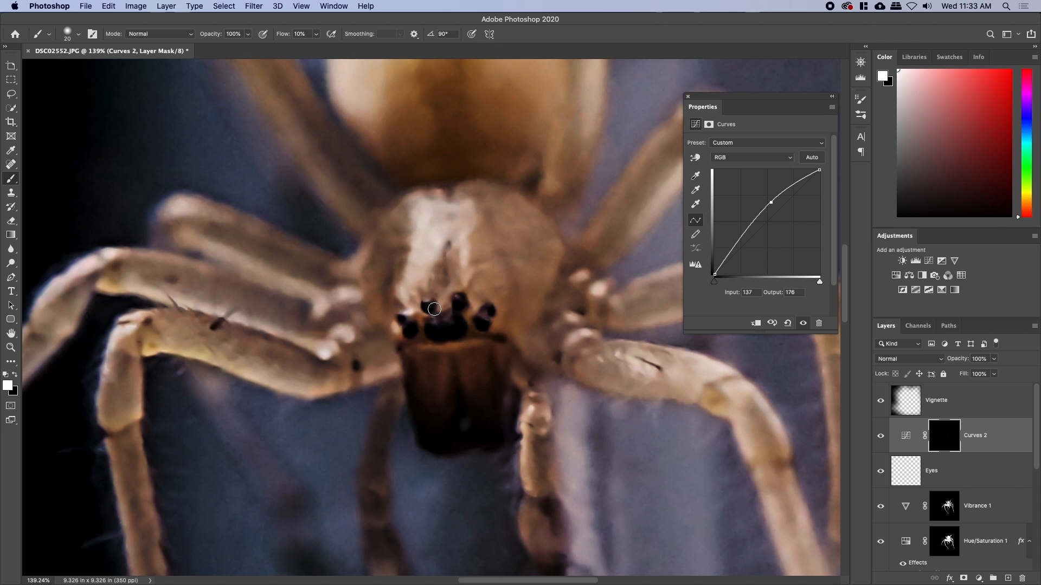
{"action": "key", "text": "shift+5"}
{"action": "left_click", "coordinate": [485, 316]}
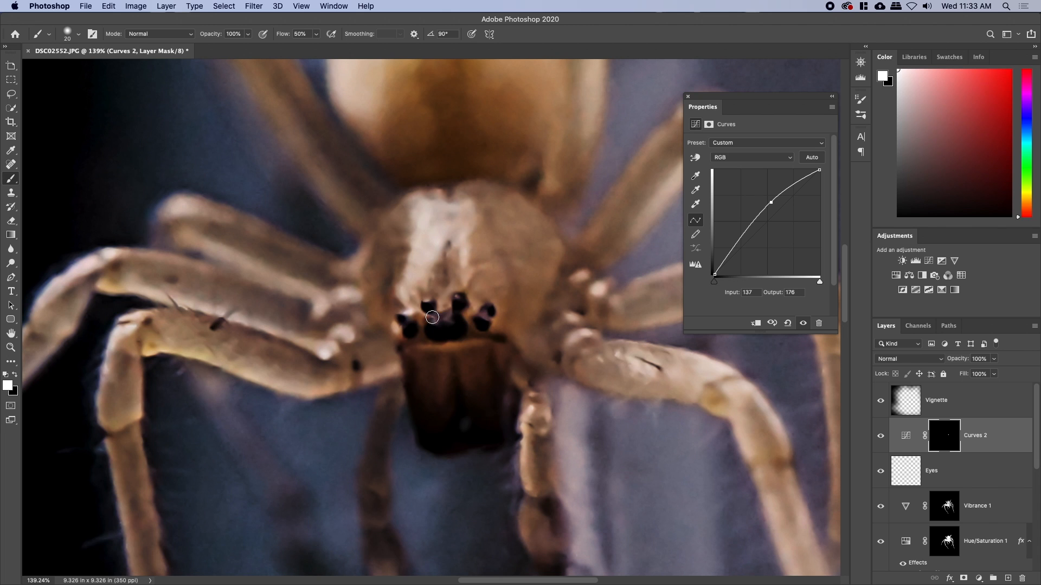
{"action": "left_click", "coordinate": [401, 322]}
{"action": "key", "text": "bracketright"}
{"action": "left_click_drag", "start_coordinate": [471, 426], "coordinate": [457, 467]}
Reshape the Curves 2 curve with points at input 34, output 58 and input 188, output 184, and compare with the layer hidden
{"action": "mouse_move", "coordinate": [714, 275]}
{"action": "left_mouse_down"}
{"action": "mouse_move", "coordinate": [713, 238]}
{"action": "mouse_move", "coordinate": [709, 273]}
{"action": "mouse_move", "coordinate": [725, 275]}
{"action": "mouse_move", "coordinate": [710, 287]}
{"action": "left_mouse_up"}
{"action": "left_click_drag", "start_coordinate": [770, 203], "coordinate": [727, 255]}
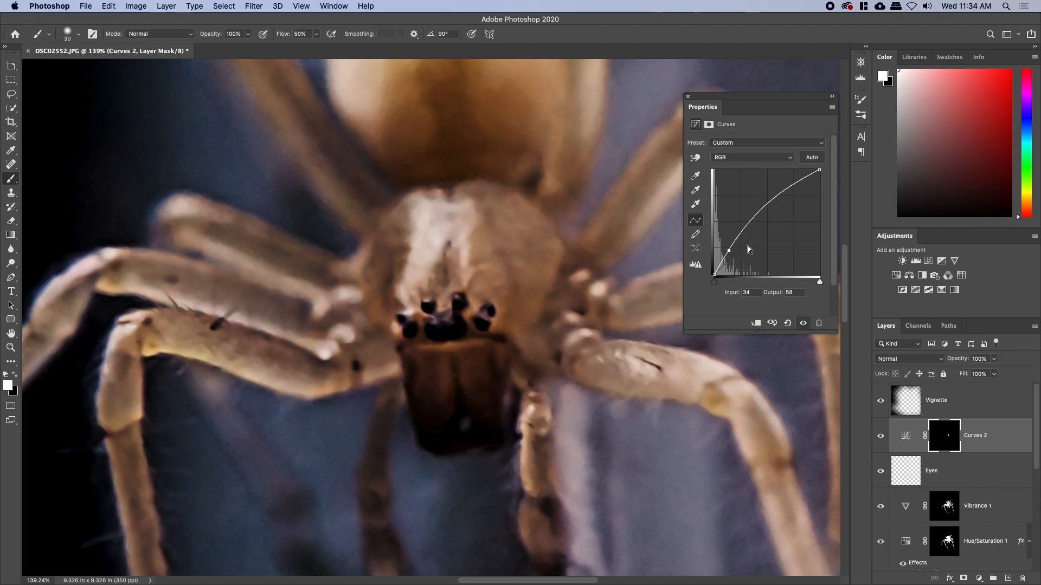
{"action": "left_click_drag", "start_coordinate": [777, 207], "coordinate": [792, 199]}
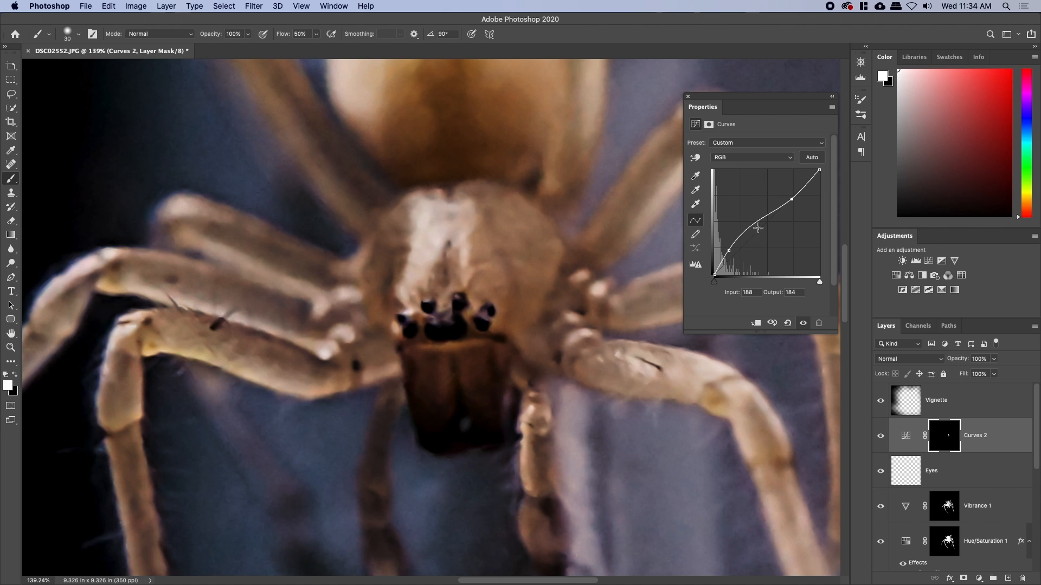
{"action": "left_click", "coordinate": [692, 96]}
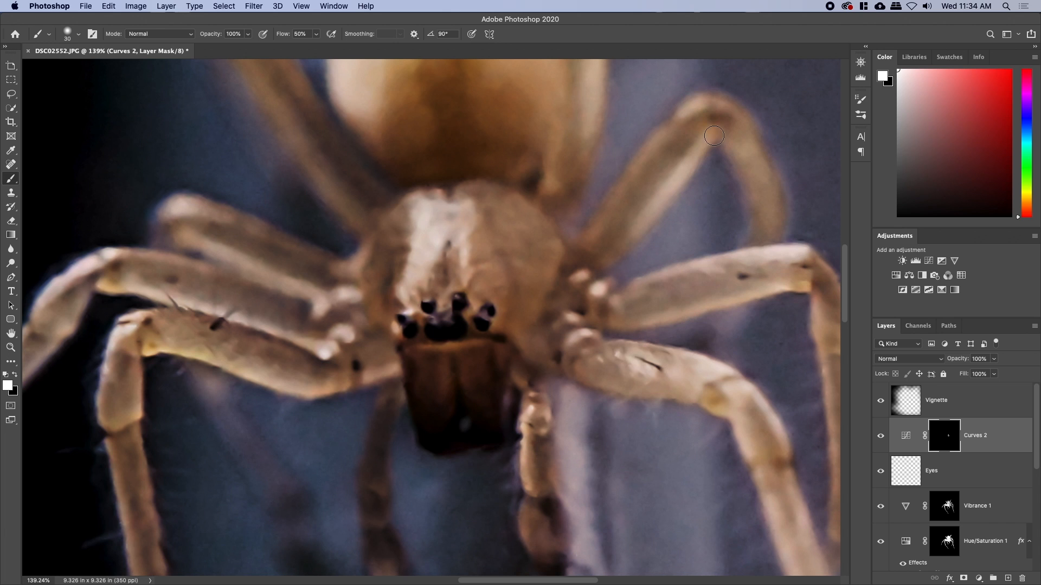
{"action": "left_click", "coordinate": [880, 437]}
{"action": "left_click", "coordinate": [880, 437]}
Change the Outer Glow of Hue/Saturation 1 to a deep orange color with 43% opacity
{"action": "scroll", "coordinate": [888, 463], "scroll_direction": "down", "scroll_amount": 4}
{"action": "key", "text": "z"}
{"action": "left_click_drag", "start_coordinate": [642, 373], "coordinate": [641, 406]}
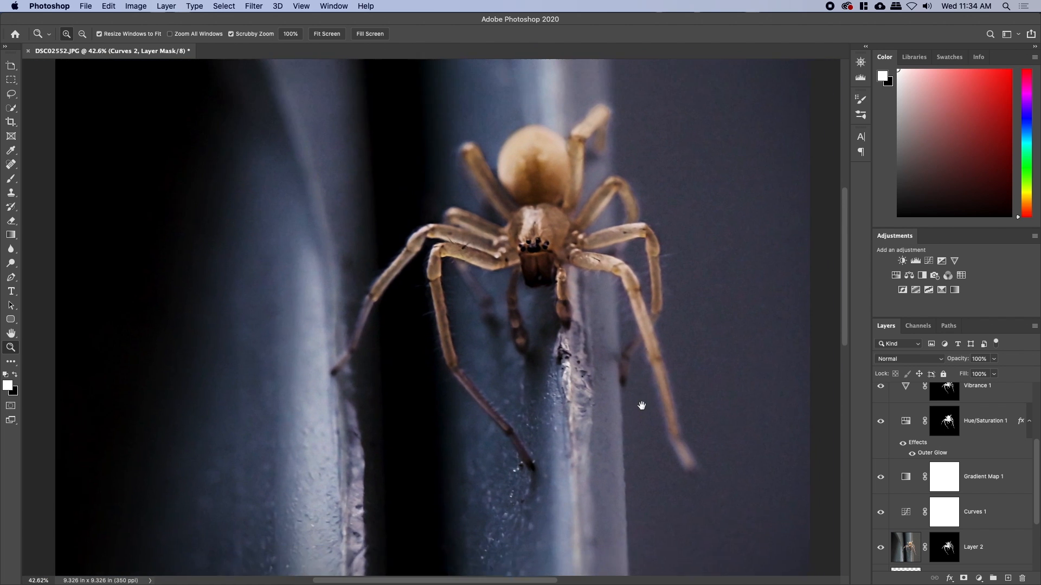
{"action": "double_click", "coordinate": [938, 456]}
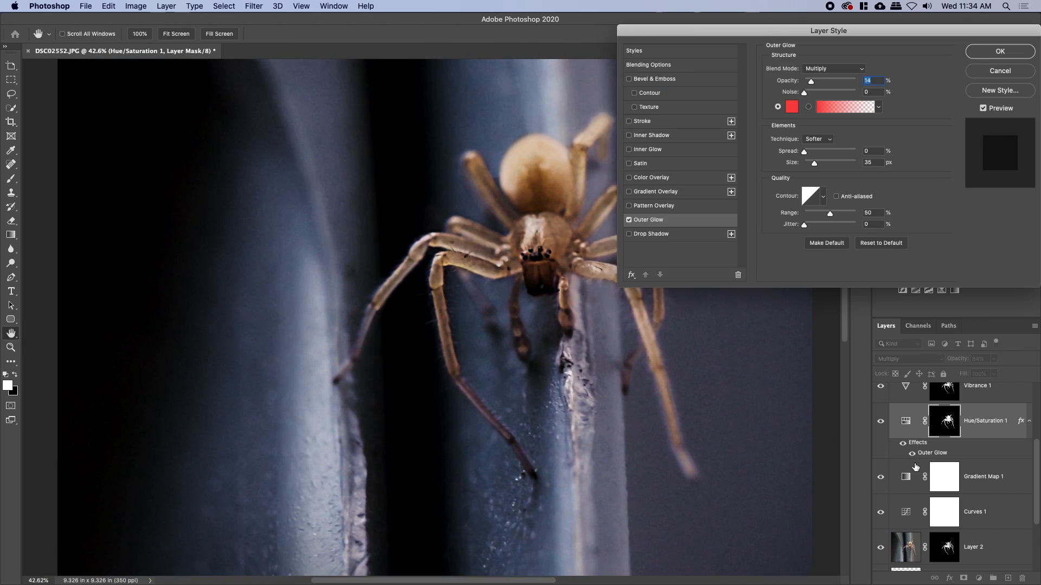
{"action": "left_click", "coordinate": [792, 107]}
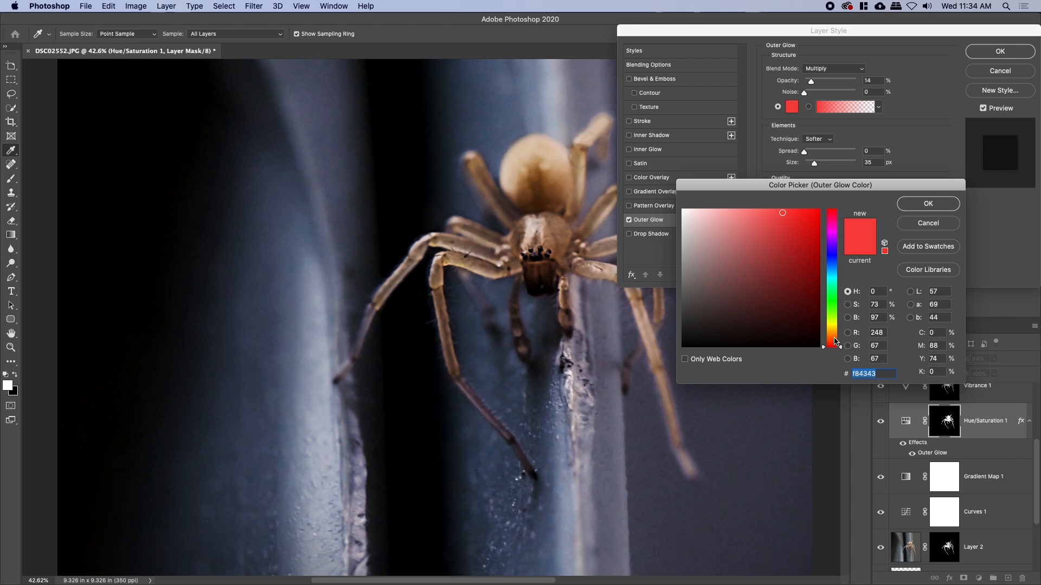
{"action": "left_click_drag", "start_coordinate": [834, 341], "coordinate": [834, 337]}
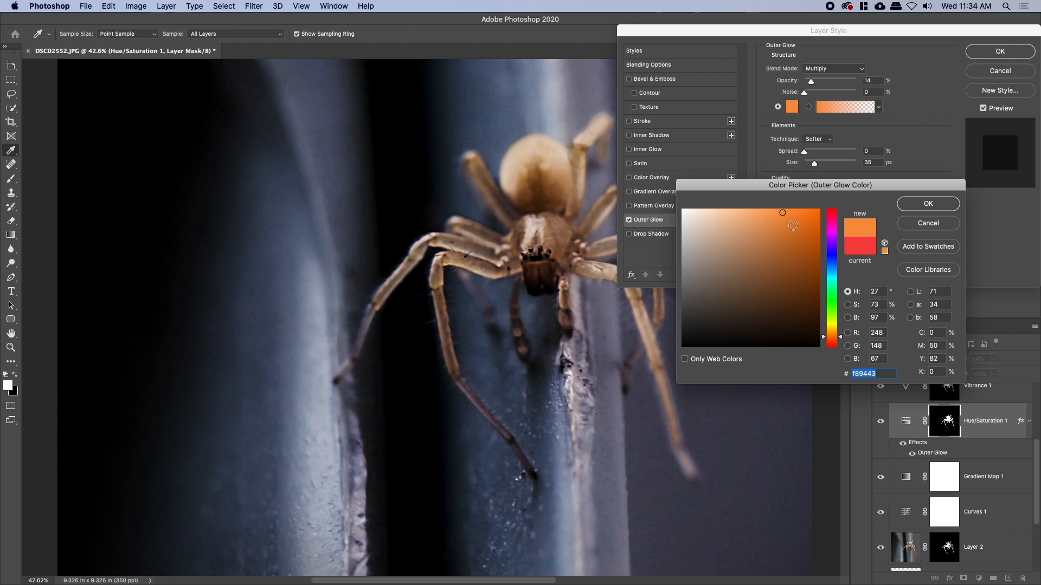
{"action": "left_click", "coordinate": [800, 228]}
{"action": "left_click", "coordinate": [904, 204]}
{"action": "left_click_drag", "start_coordinate": [814, 85], "coordinate": [819, 86]}
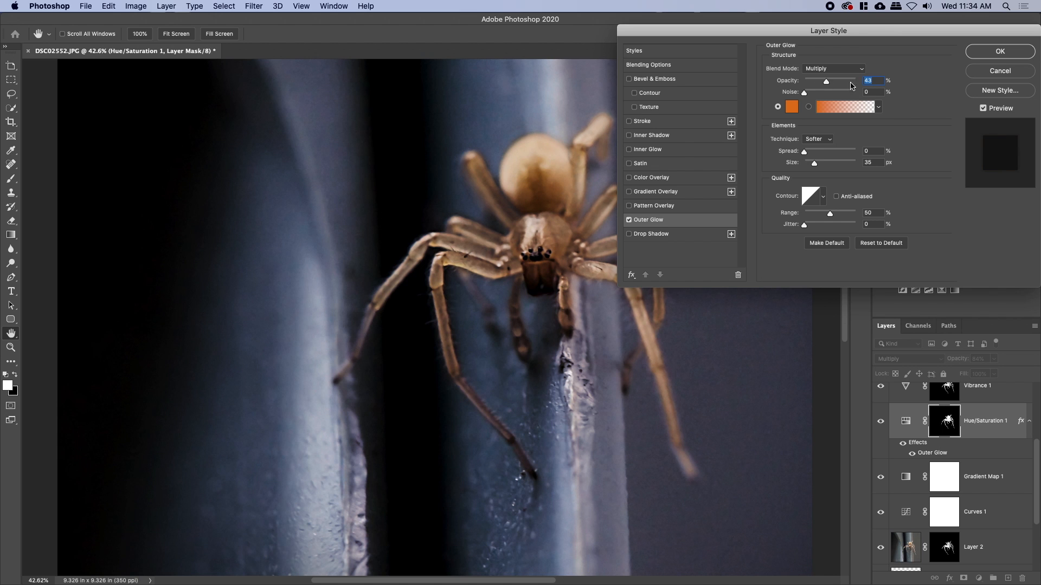
{"action": "left_click", "coordinate": [982, 54]}
Compare the image with Hue/Saturation 1 hidden and inspect that layer's mask on its own
{"action": "left_click", "coordinate": [881, 423]}
{"action": "left_click", "coordinate": [882, 426]}
{"action": "left_click", "coordinate": [939, 422], "text": "alt"}
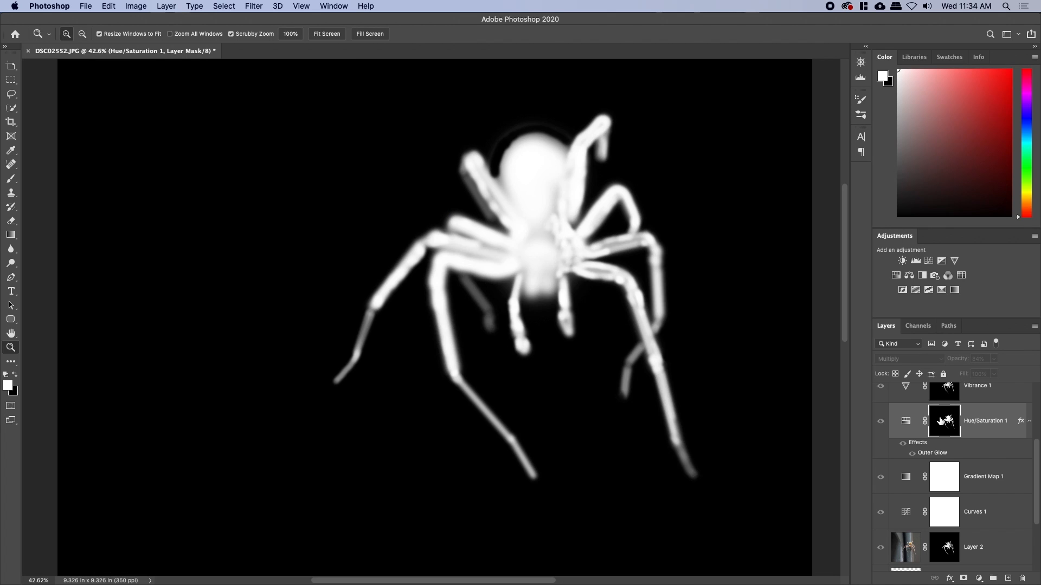
{"action": "left_click", "coordinate": [941, 422], "text": "alt"}
Compare the whole edited photo with the original image on Layer 0 by temporarily hiding all other layers
{"action": "left_click", "coordinate": [612, 299], "text": "alt"}
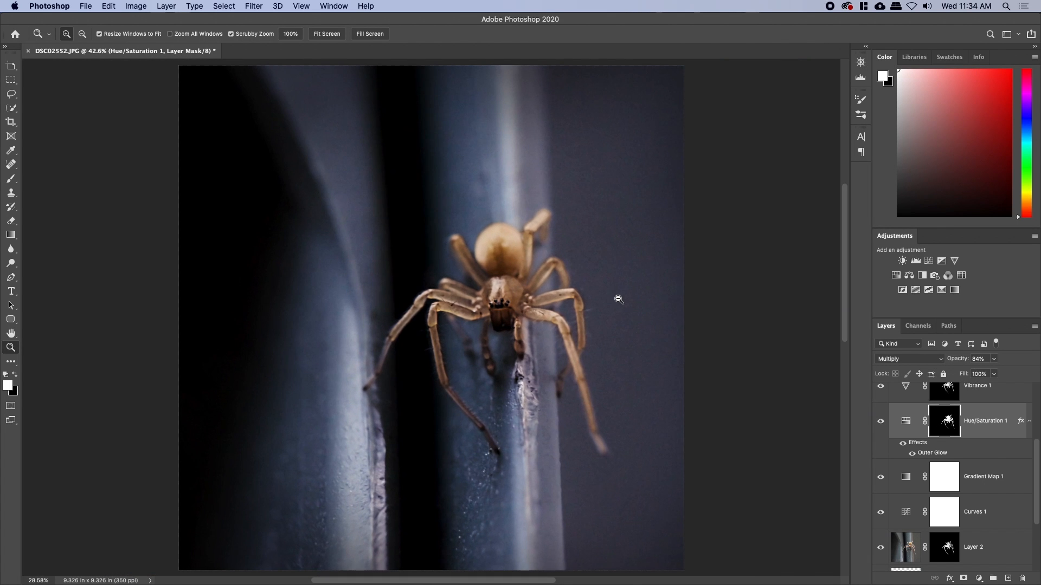
{"action": "scroll", "coordinate": [917, 449], "scroll_direction": "down", "scroll_amount": 3}
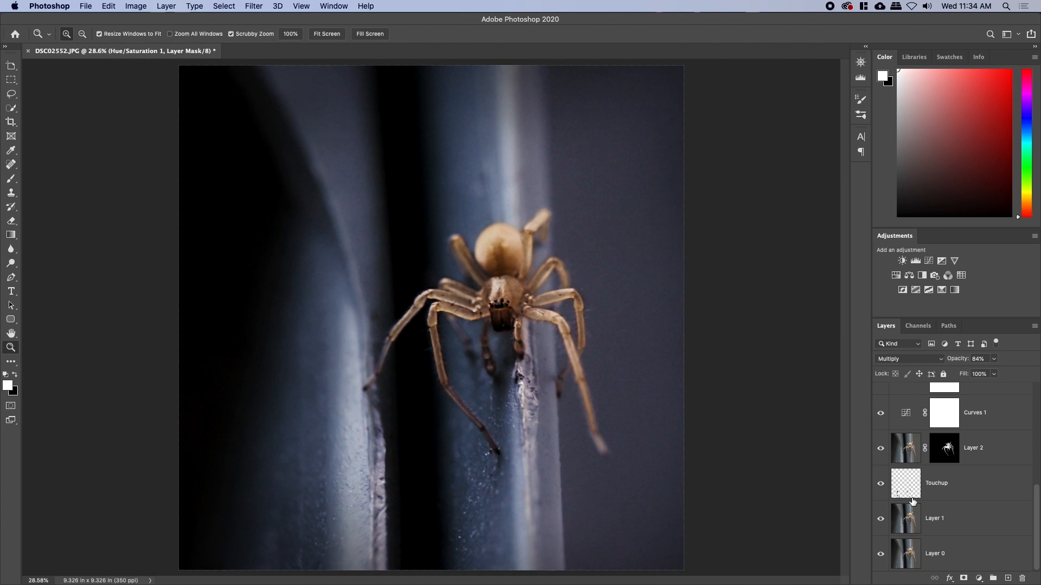
{"action": "left_click", "coordinate": [881, 554], "text": "alt"}
{"action": "left_click", "coordinate": [881, 554], "text": "alt"}
{"action": "left_click_drag", "start_coordinate": [494, 436], "coordinate": [525, 436]}
{"action": "left_click_drag", "start_coordinate": [430, 350], "coordinate": [414, 471]}
{"action": "left_click_drag", "start_coordinate": [479, 392], "coordinate": [477, 329]}
{"action": "left_click_drag", "start_coordinate": [601, 378], "coordinate": [565, 375]}
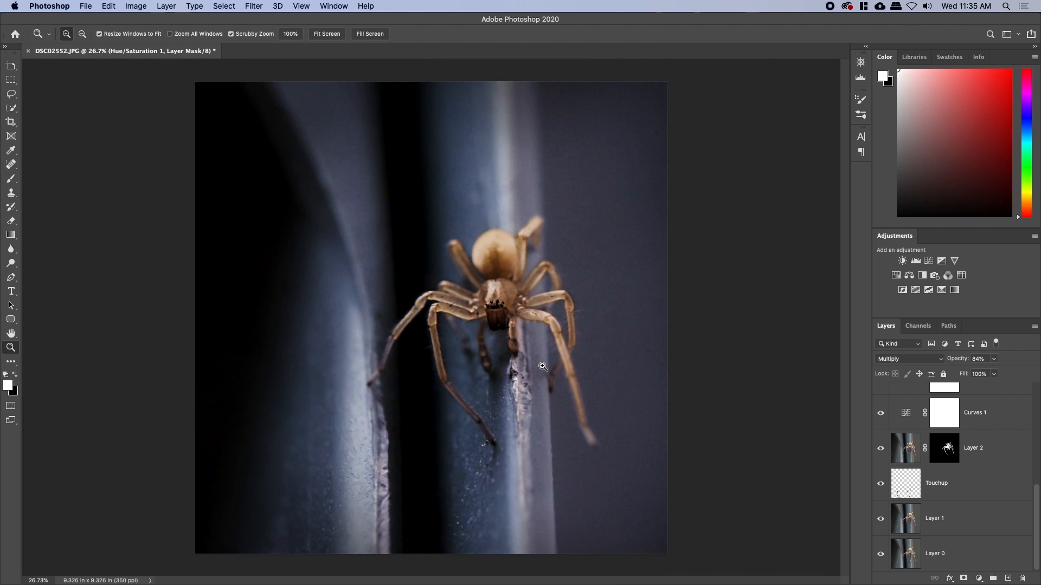